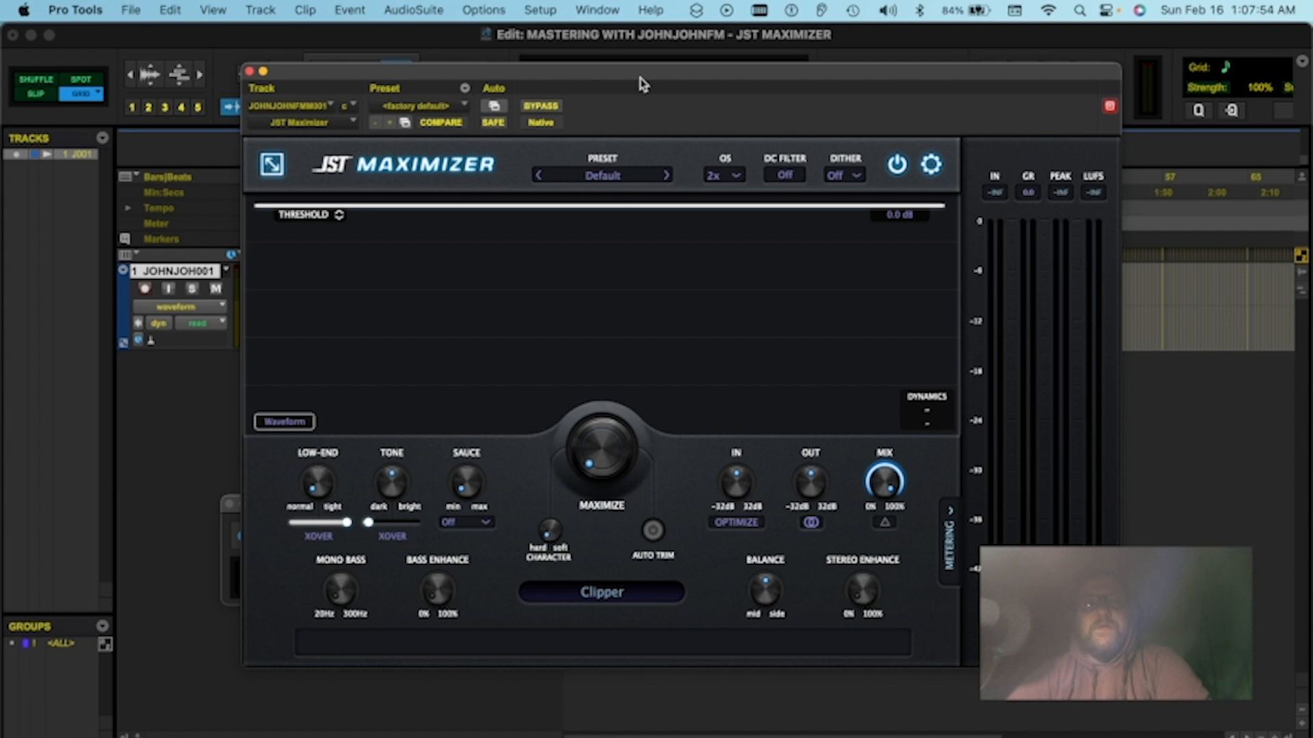
- Review the track's insert chain by opening JST EQ, Curves Equator and JST Maximizer in turn
left_click_drag(641, 84, 750, 100)
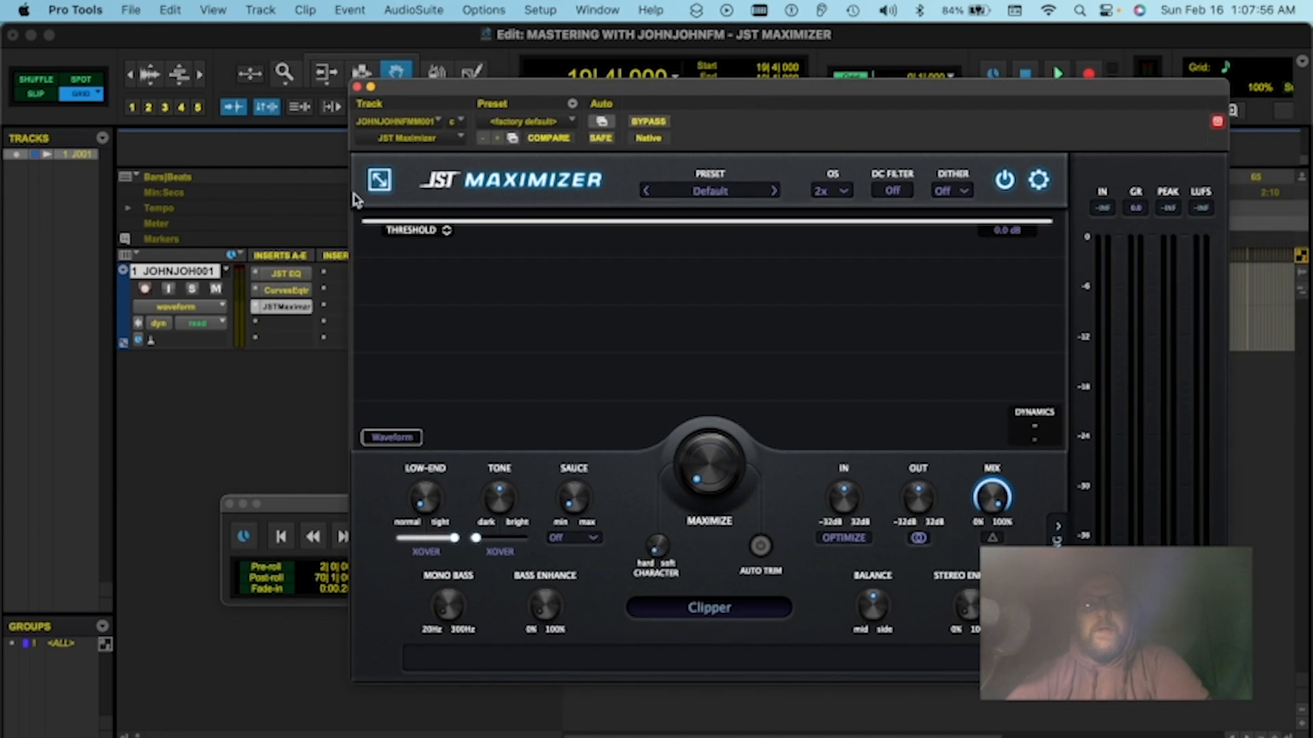
left_click(286, 274)
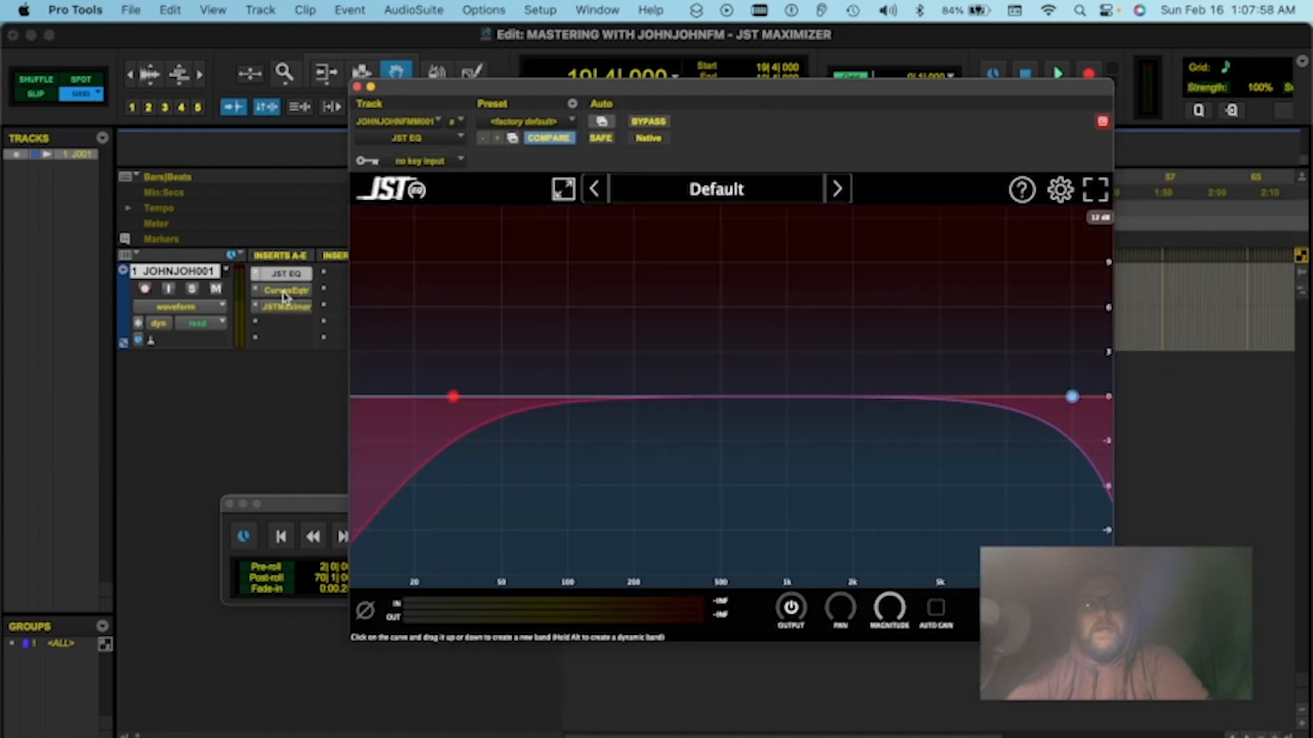
left_click(286, 293)
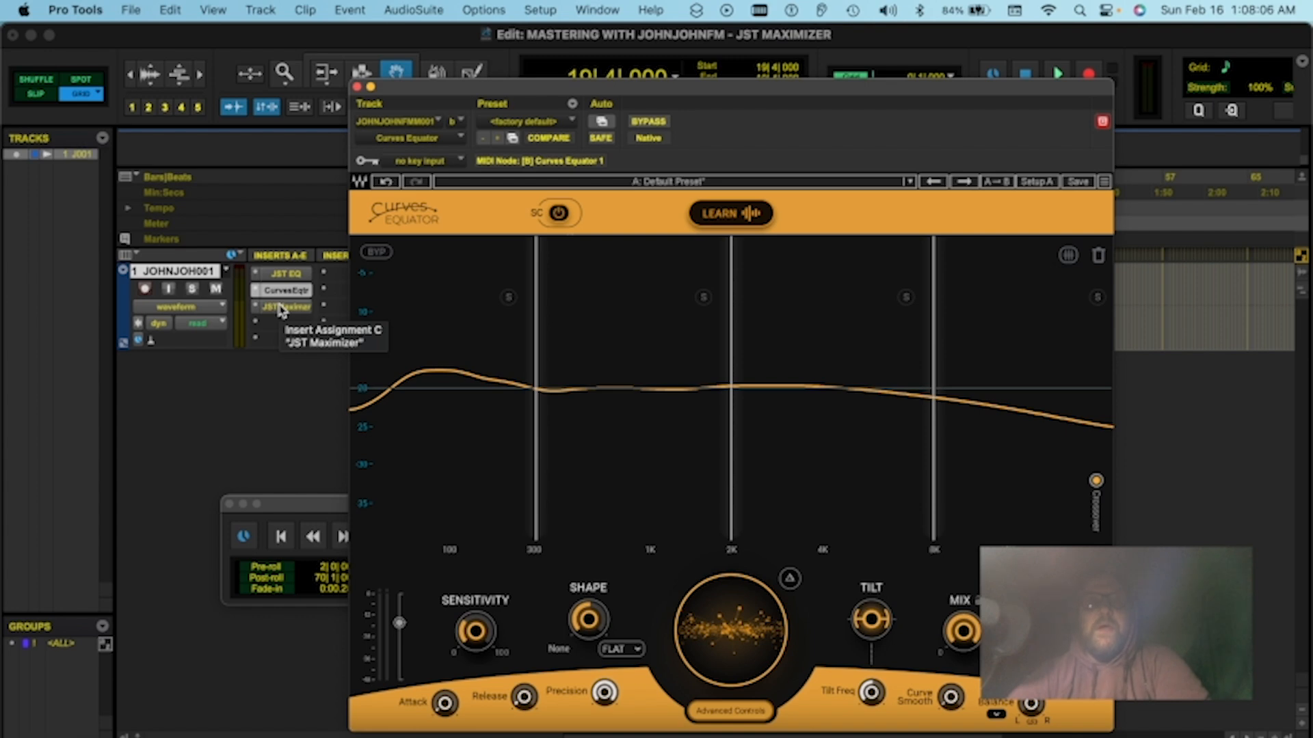
left_click(282, 308)
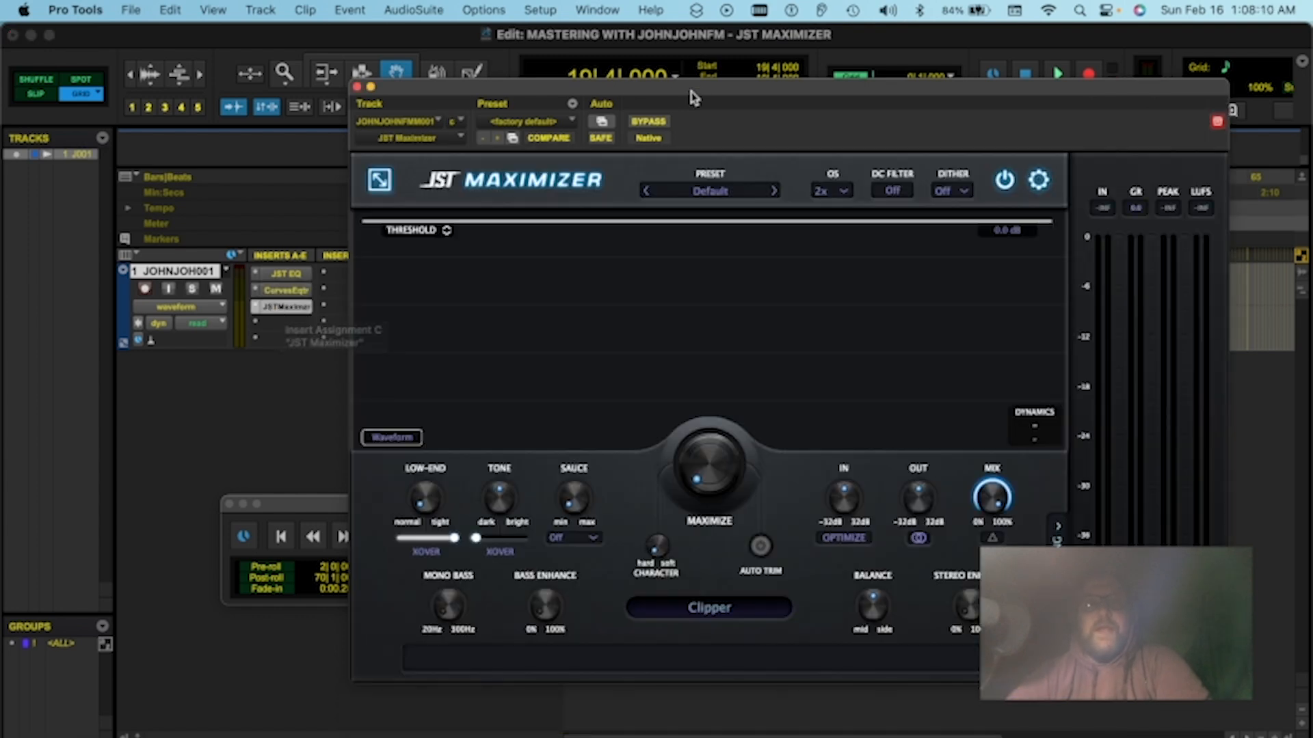
- Set the JST Maximizer threshold to -0.1 dB and reposition the plug-in window to check the track's waveform
left_click_drag(694, 95, 614, 87)
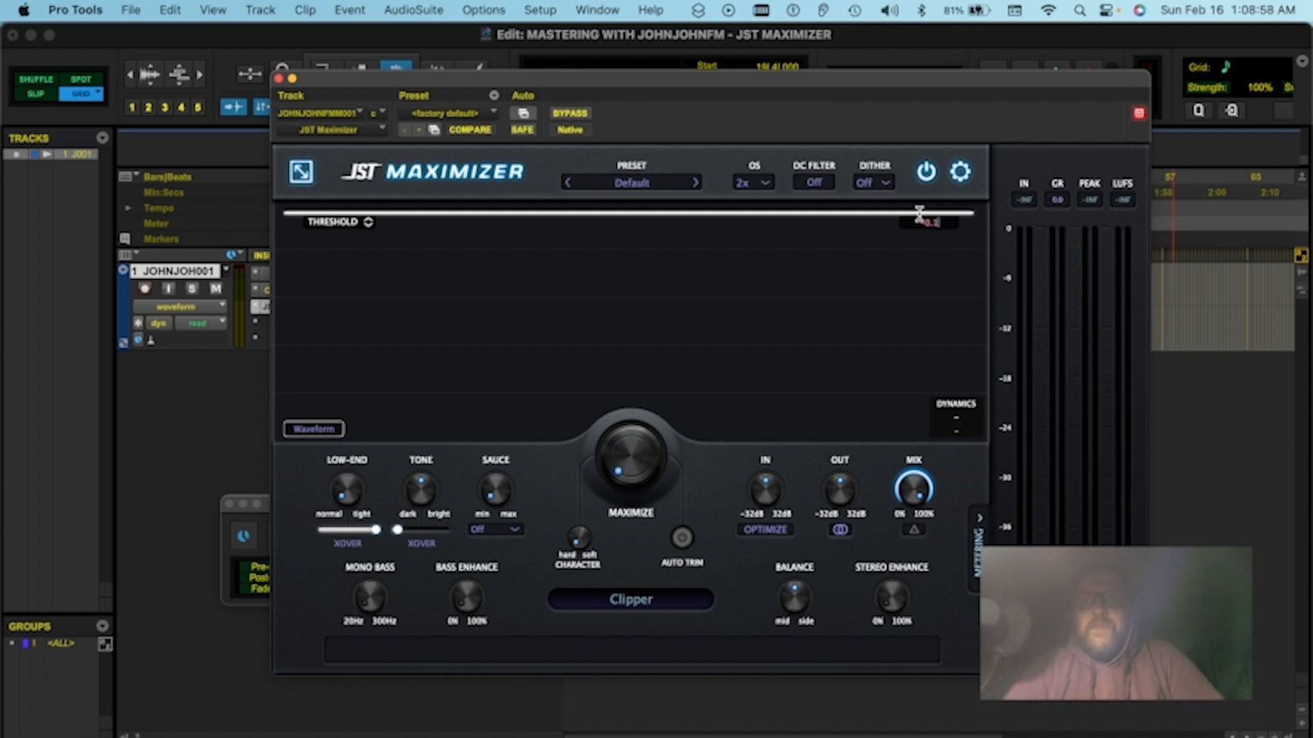
left_click_drag(690, 79, 725, 449)
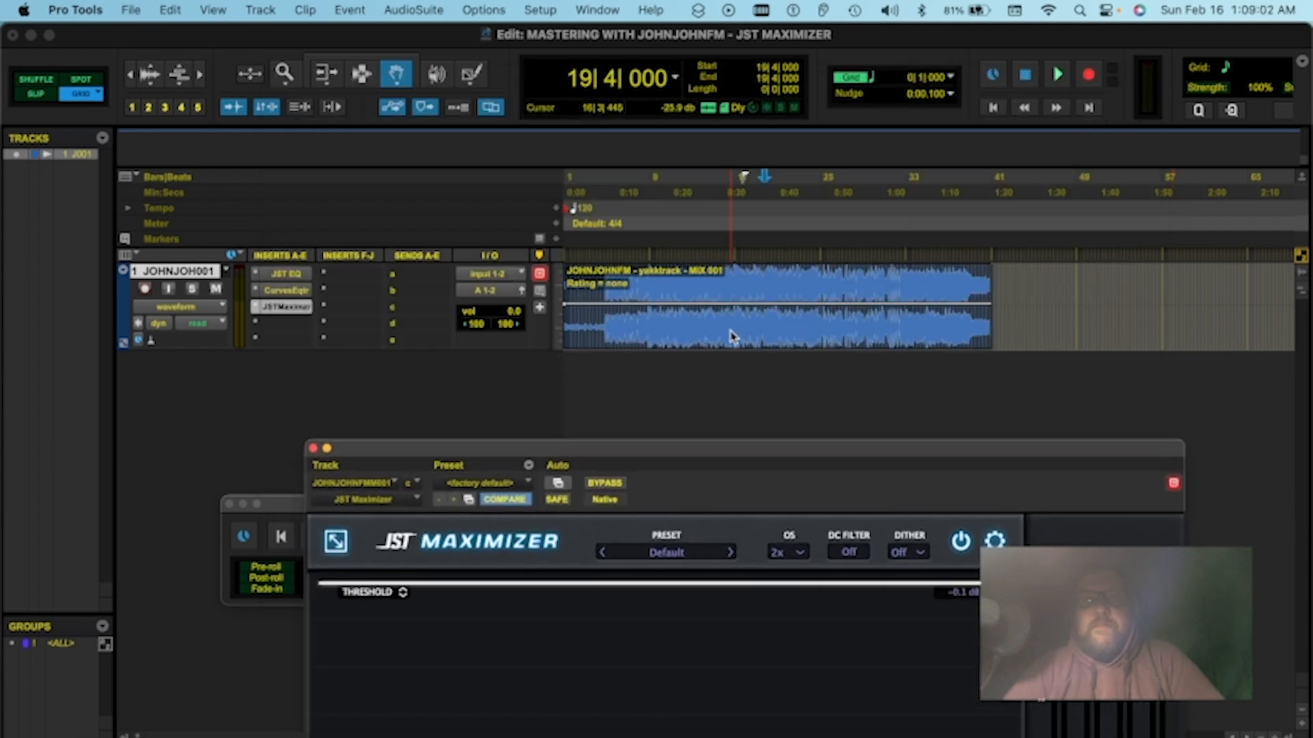
left_click_drag(724, 453, 672, 112)
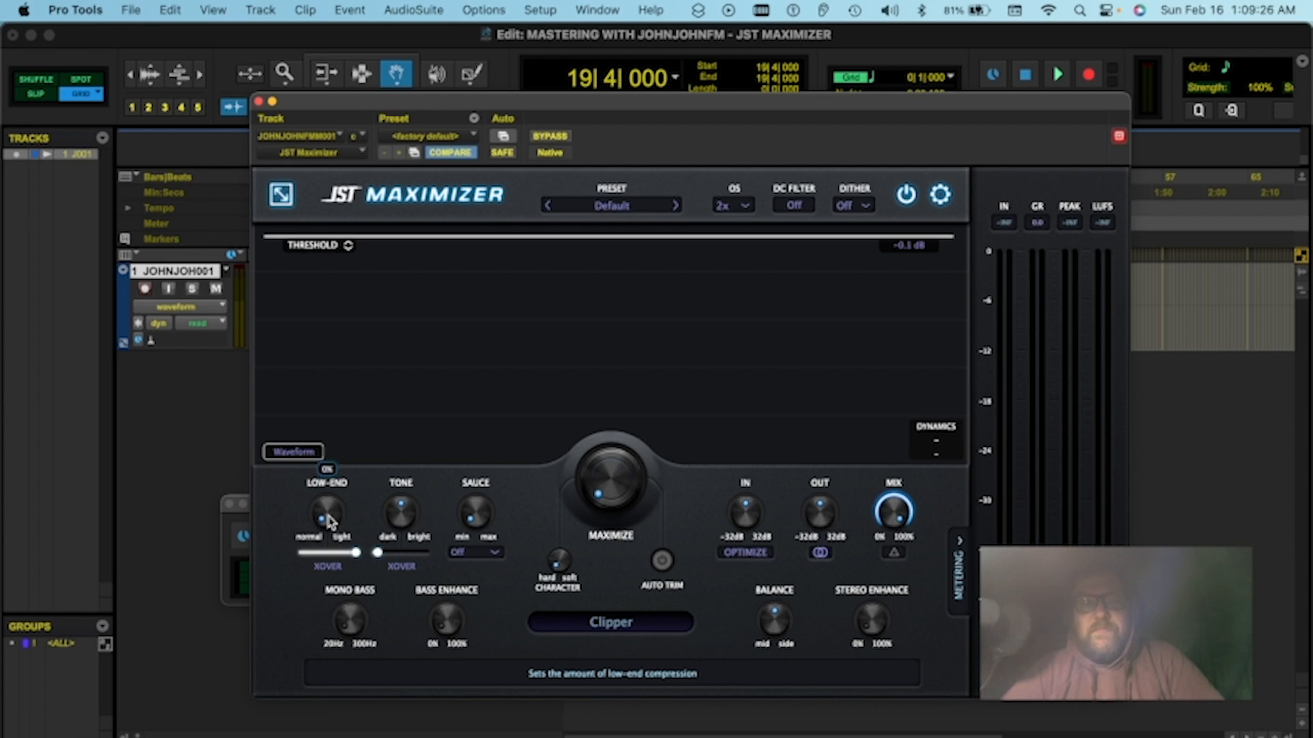
- Raise the Maximizer's Low-End compression slightly from normal toward tight while auditioning the track
key("space")
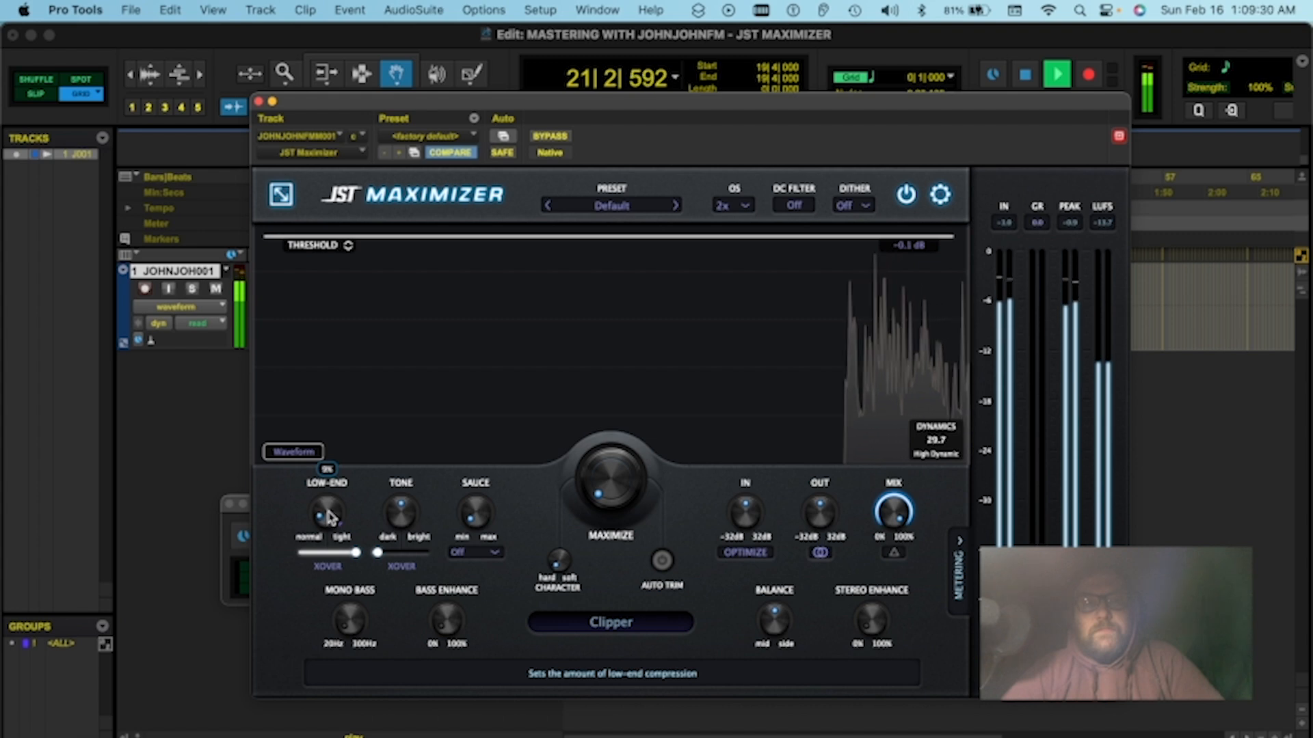
left_click_drag(329, 512, 328, 507)
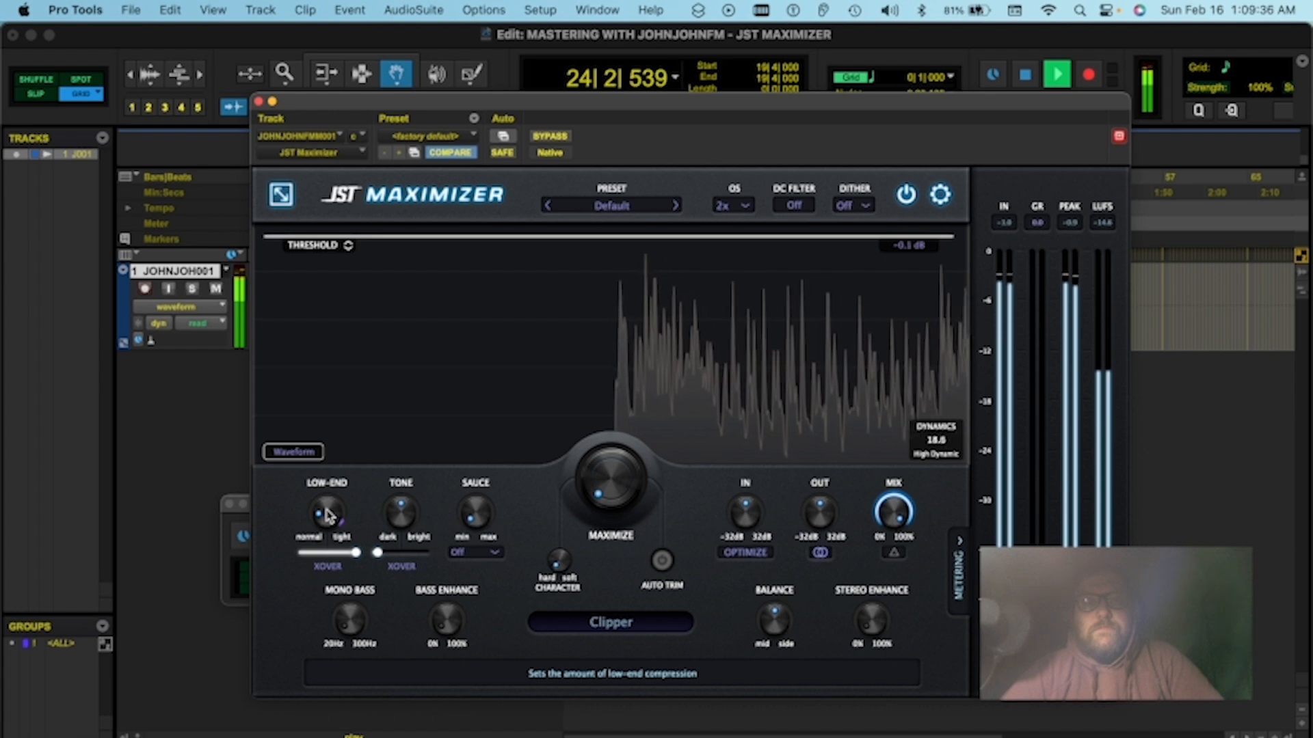
key("space")
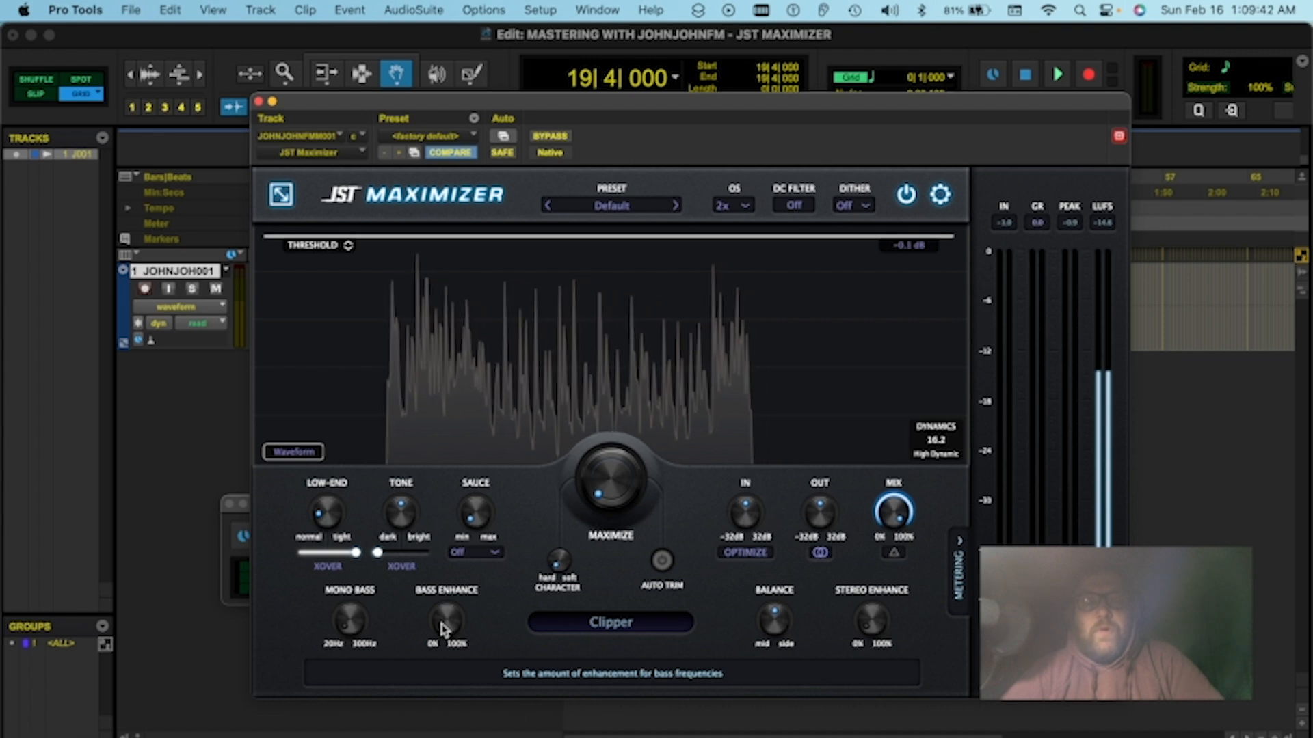
- Raise Bass Enhance to nearly halfway during playback, and turn Mono Bass up a little
key("space")
left_click_drag(441, 629, 454, 594)
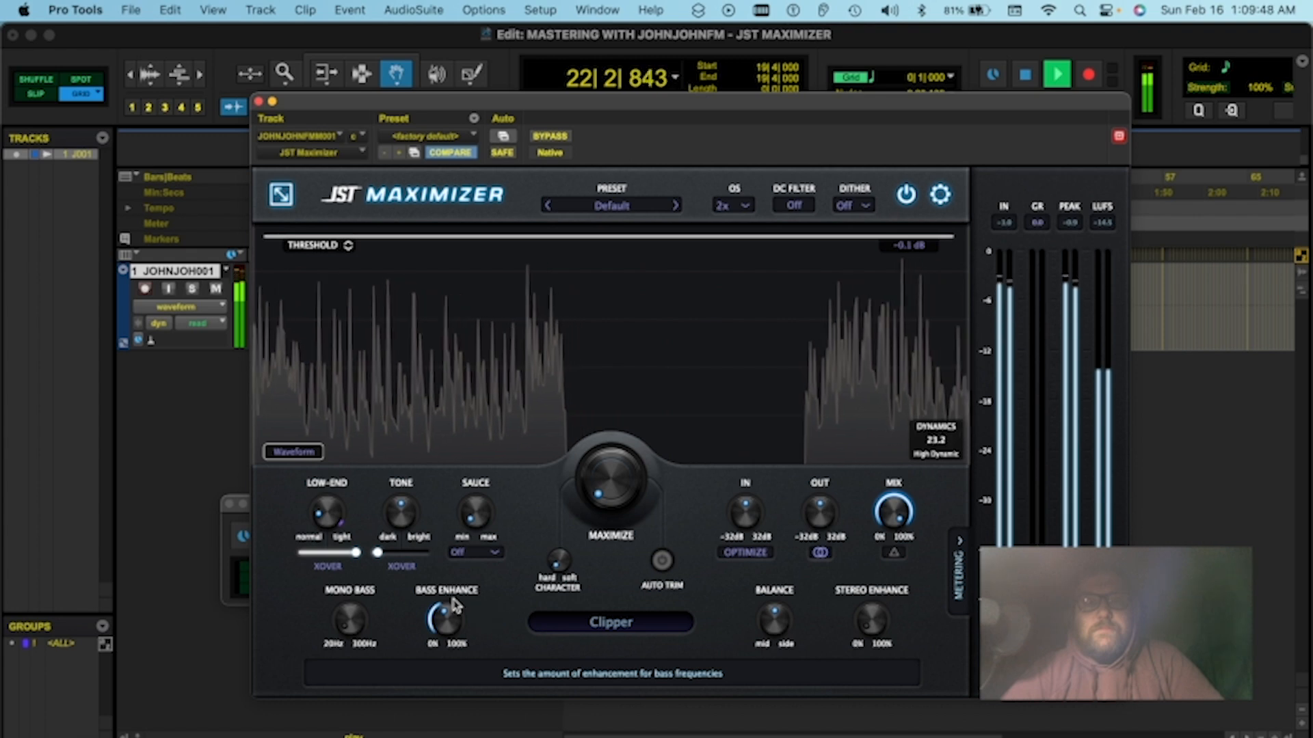
key("space")
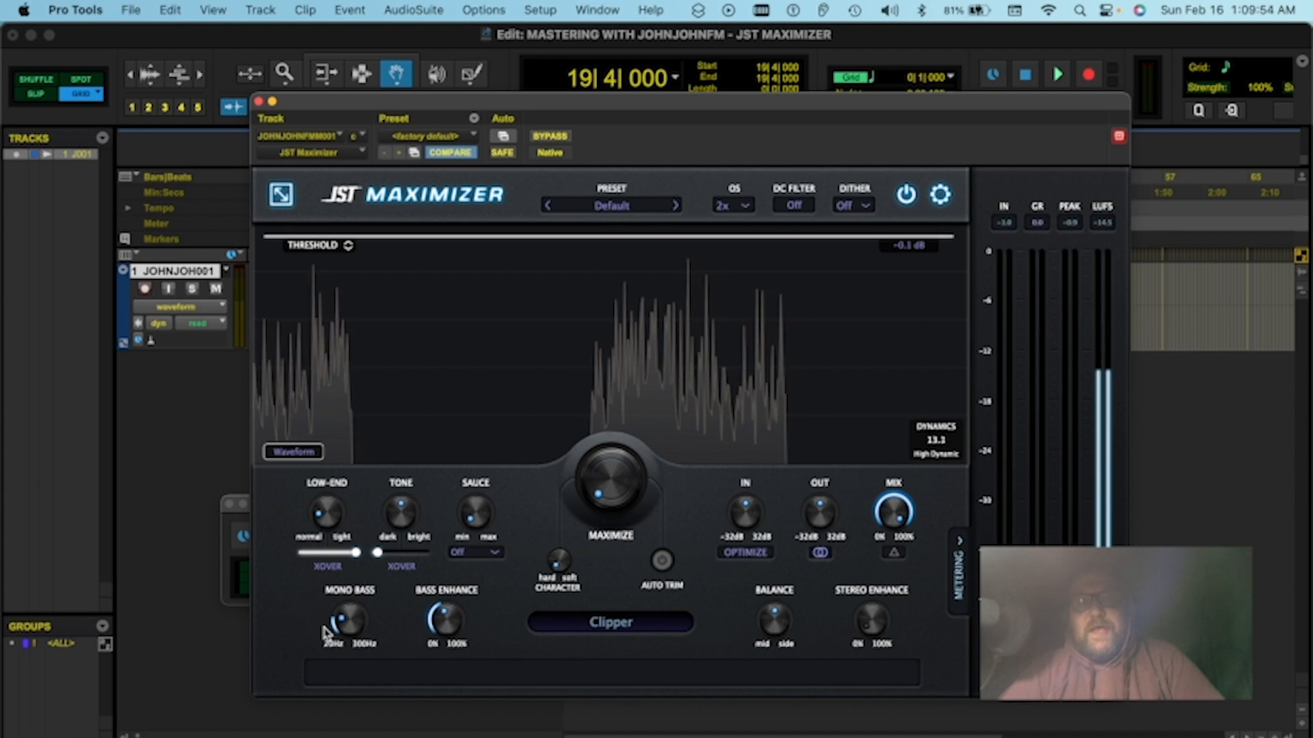
mouse_move(347, 628)
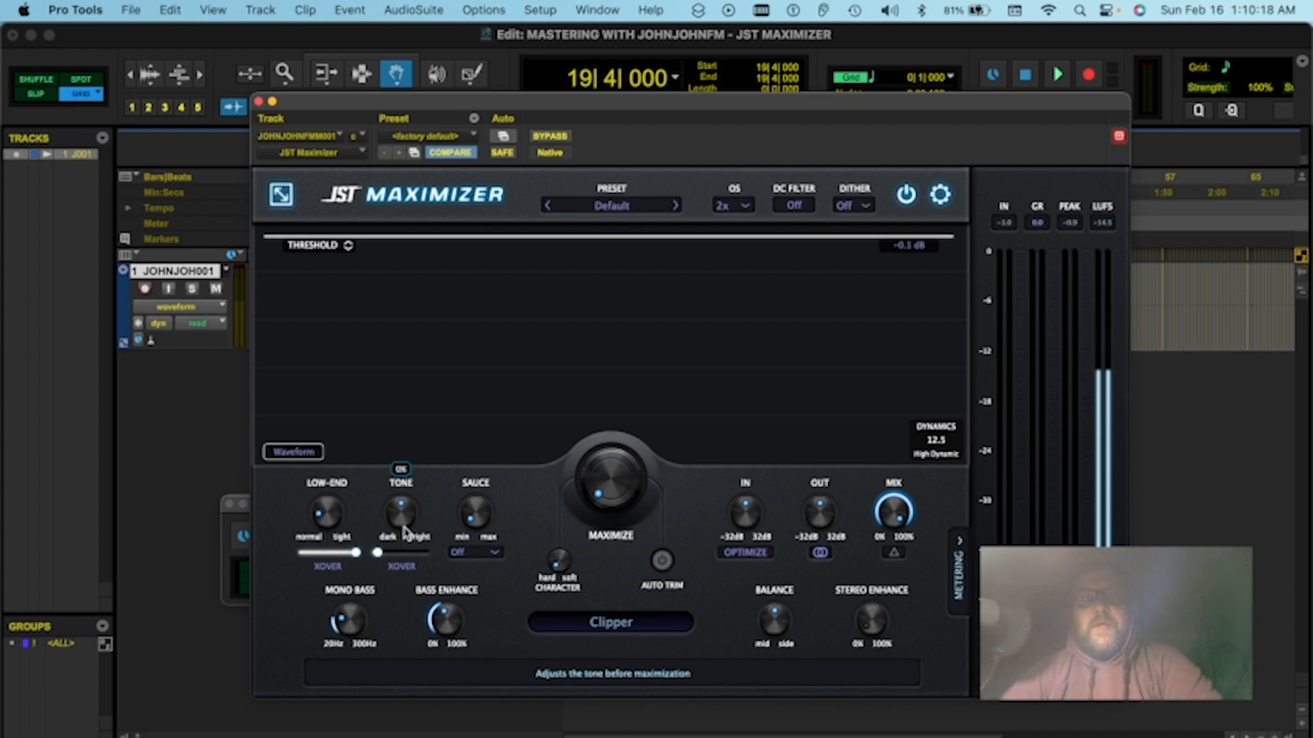
- Audition darker and brighter Tone settings during playback, leaving Tone at 17% on the bright side
mouse_move(404, 516)
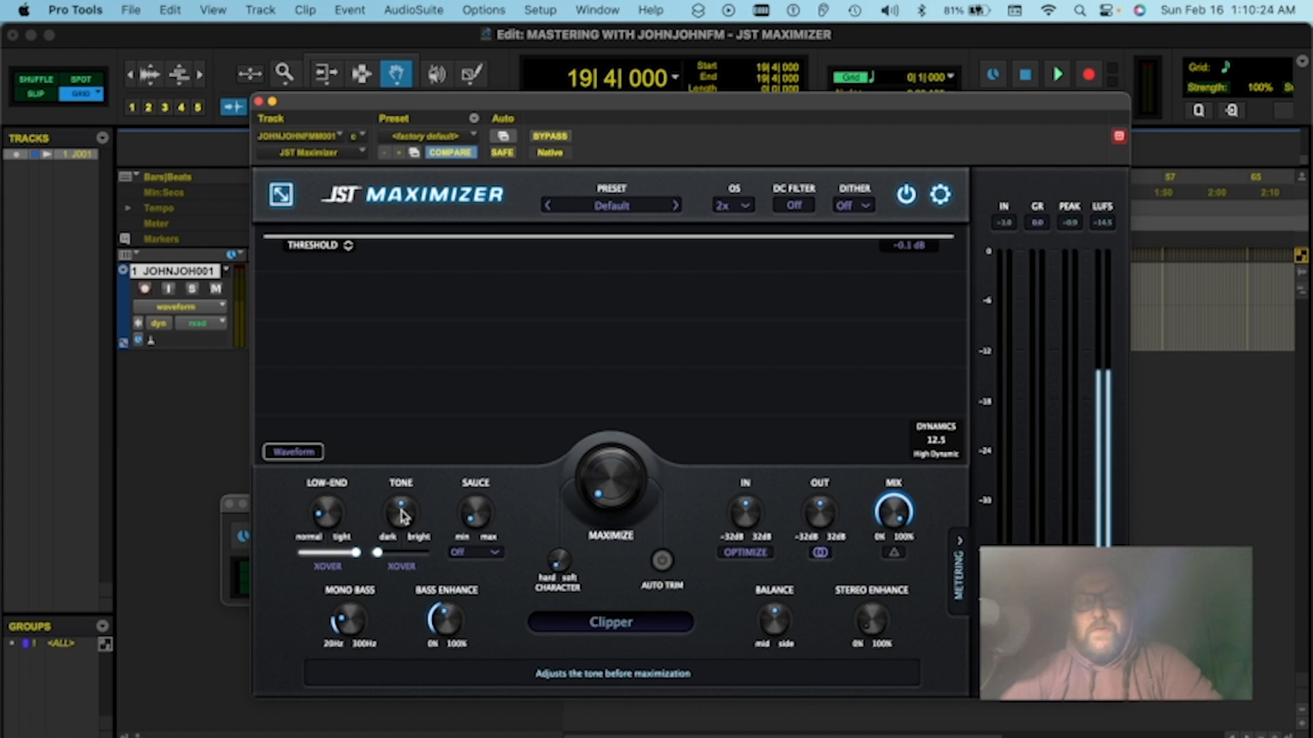
key("space")
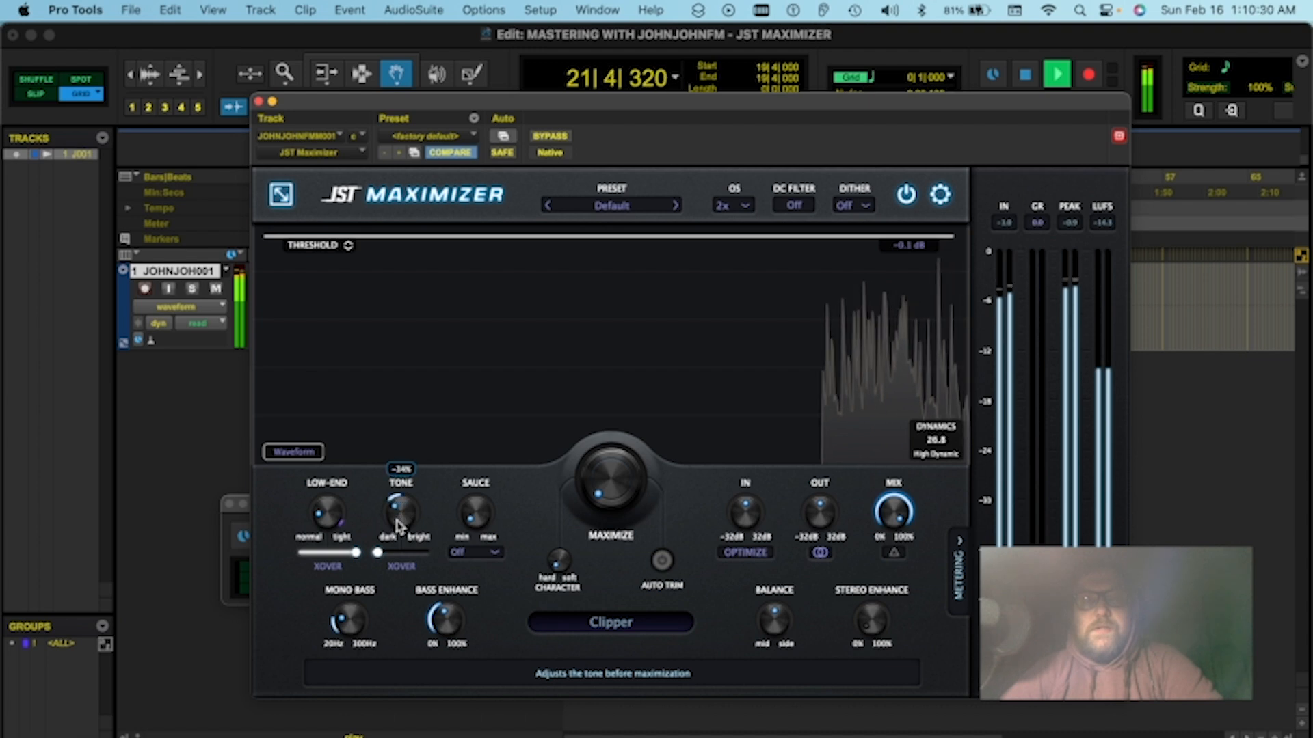
left_click_drag(402, 518, 400, 515)
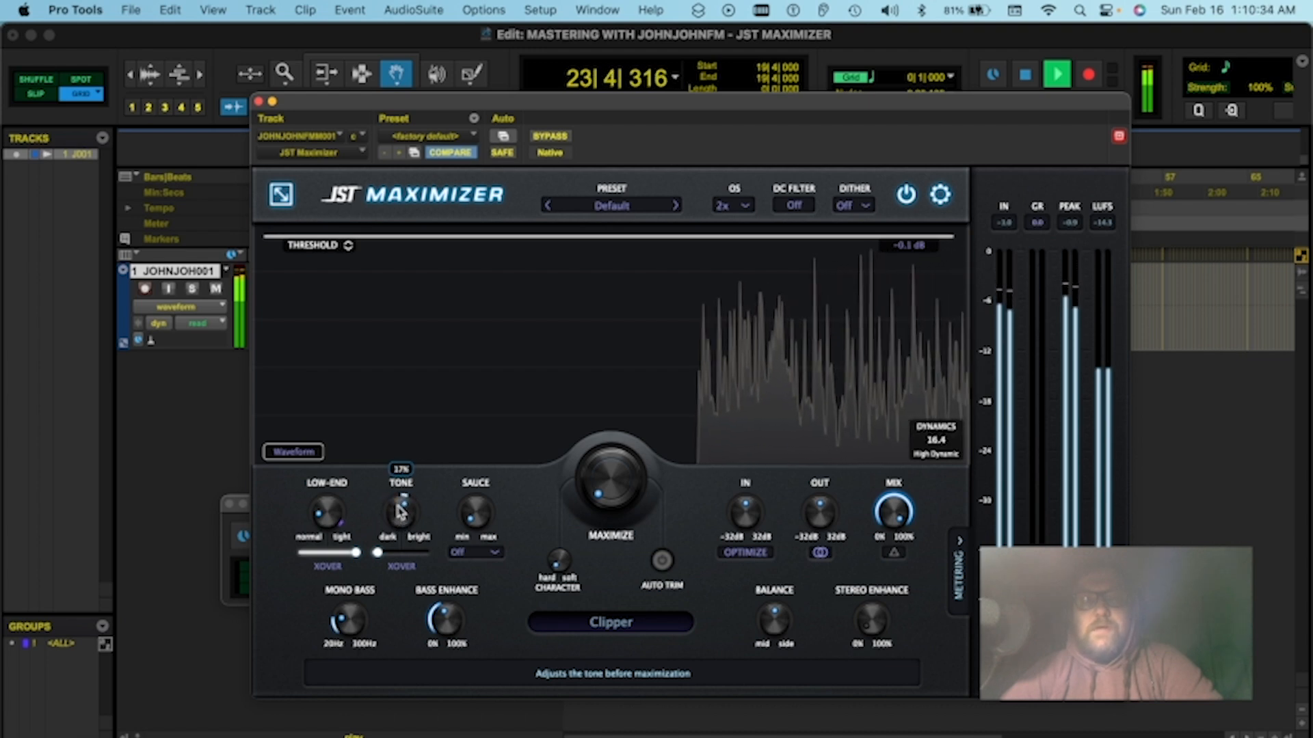
key("space")
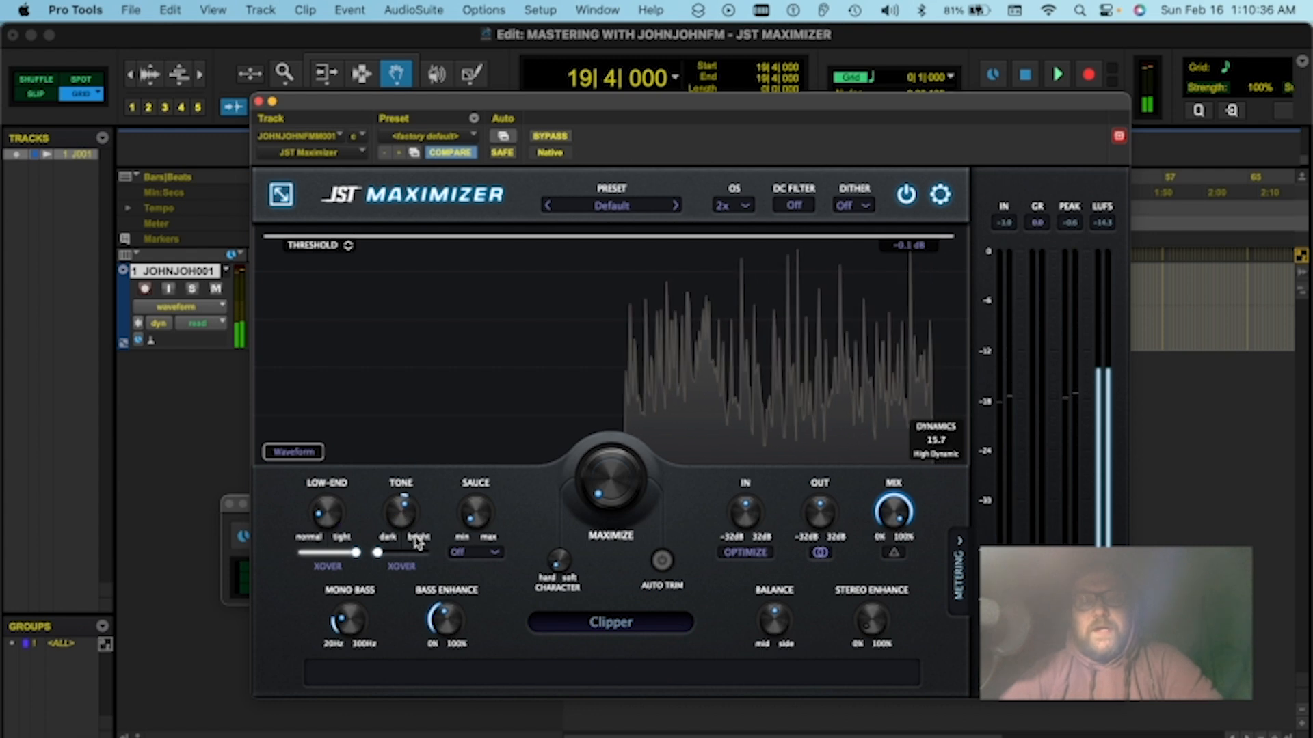
mouse_move(403, 503)
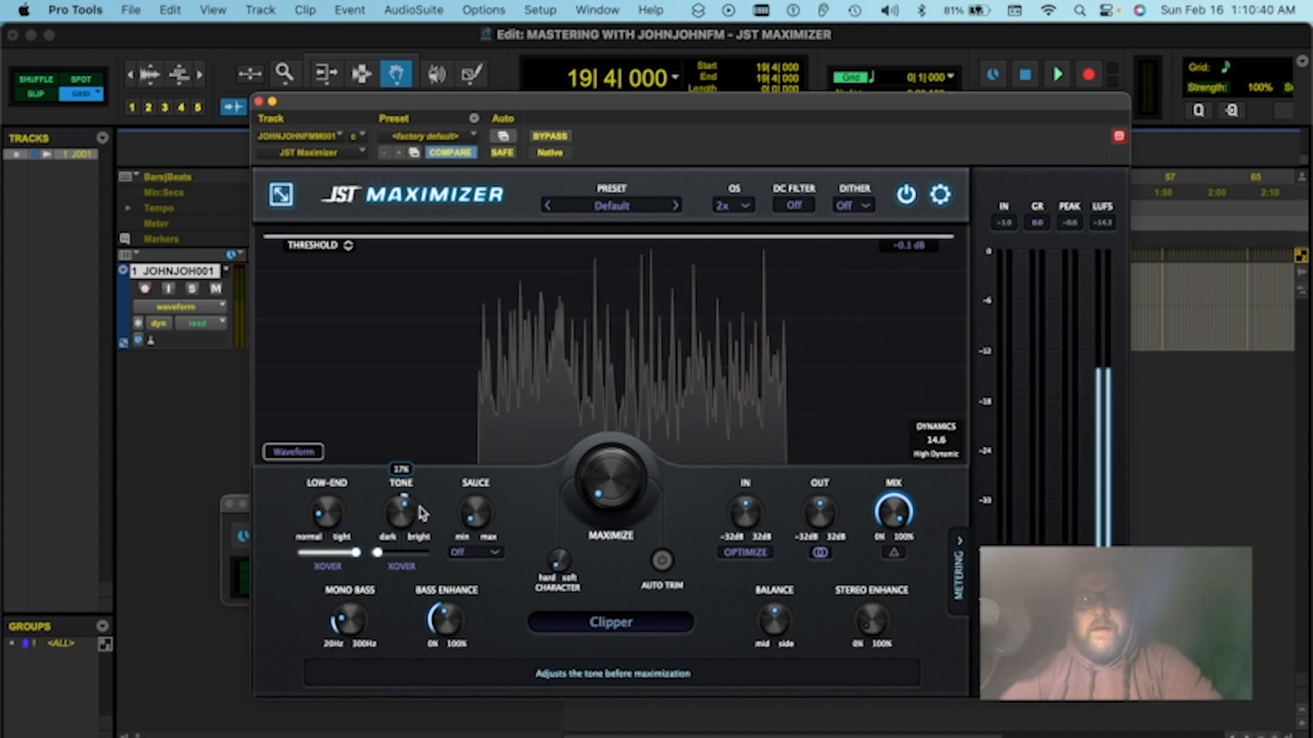
- Examine the mid-side Balance control and the processing modes offered for Sauce
mouse_move(773, 630)
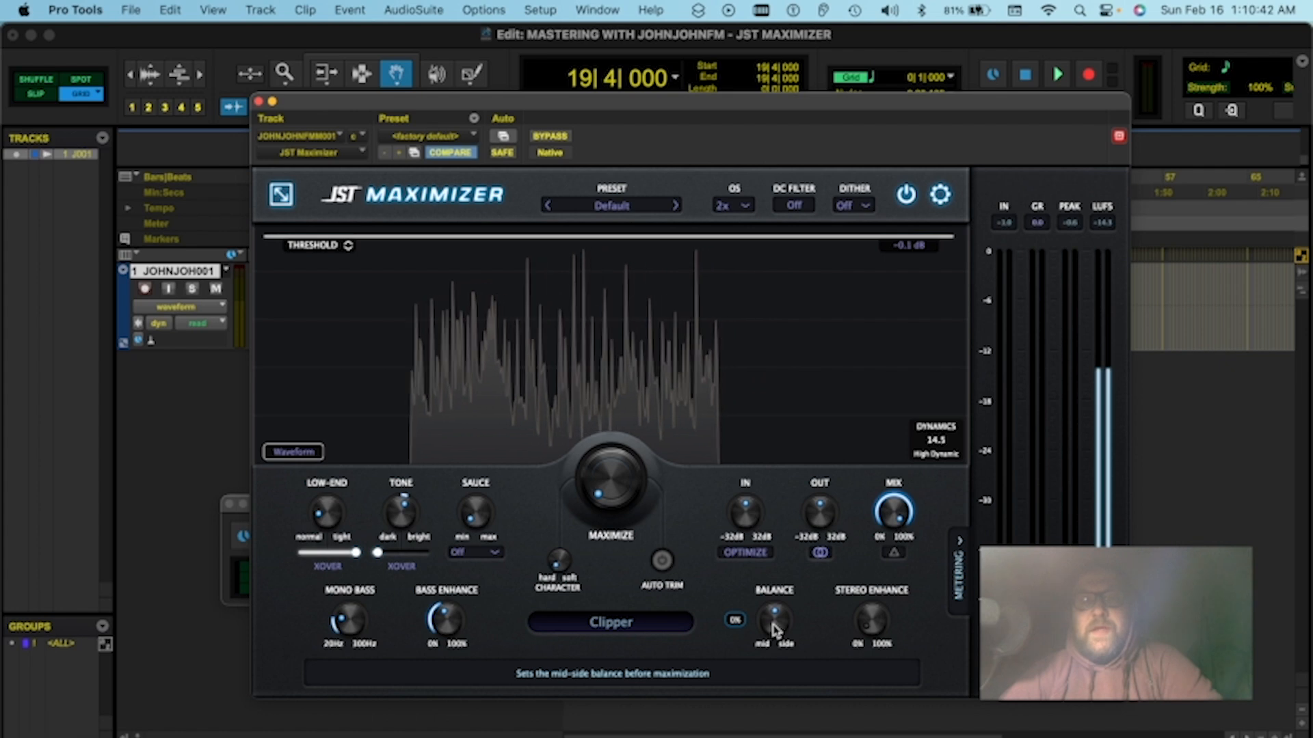
left_click_drag(774, 630, 777, 624)
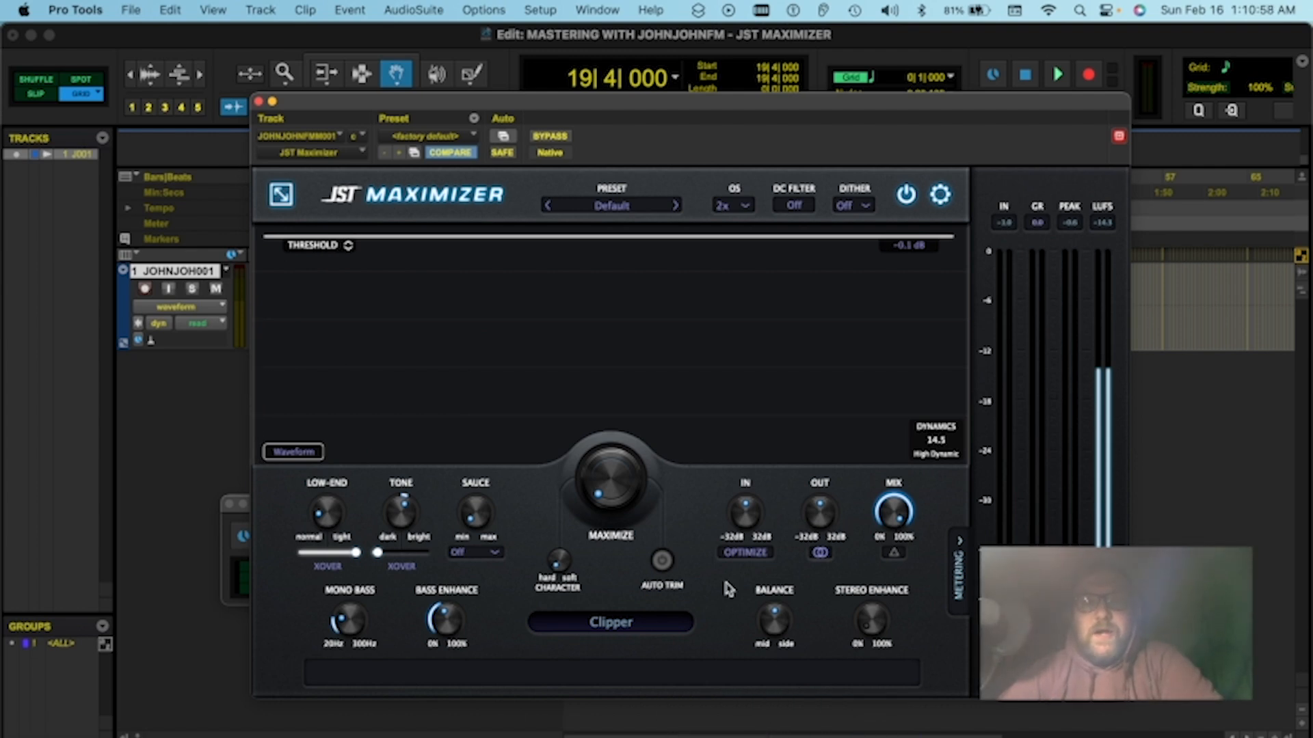
left_click(471, 553)
left_click(510, 525)
left_click(488, 555)
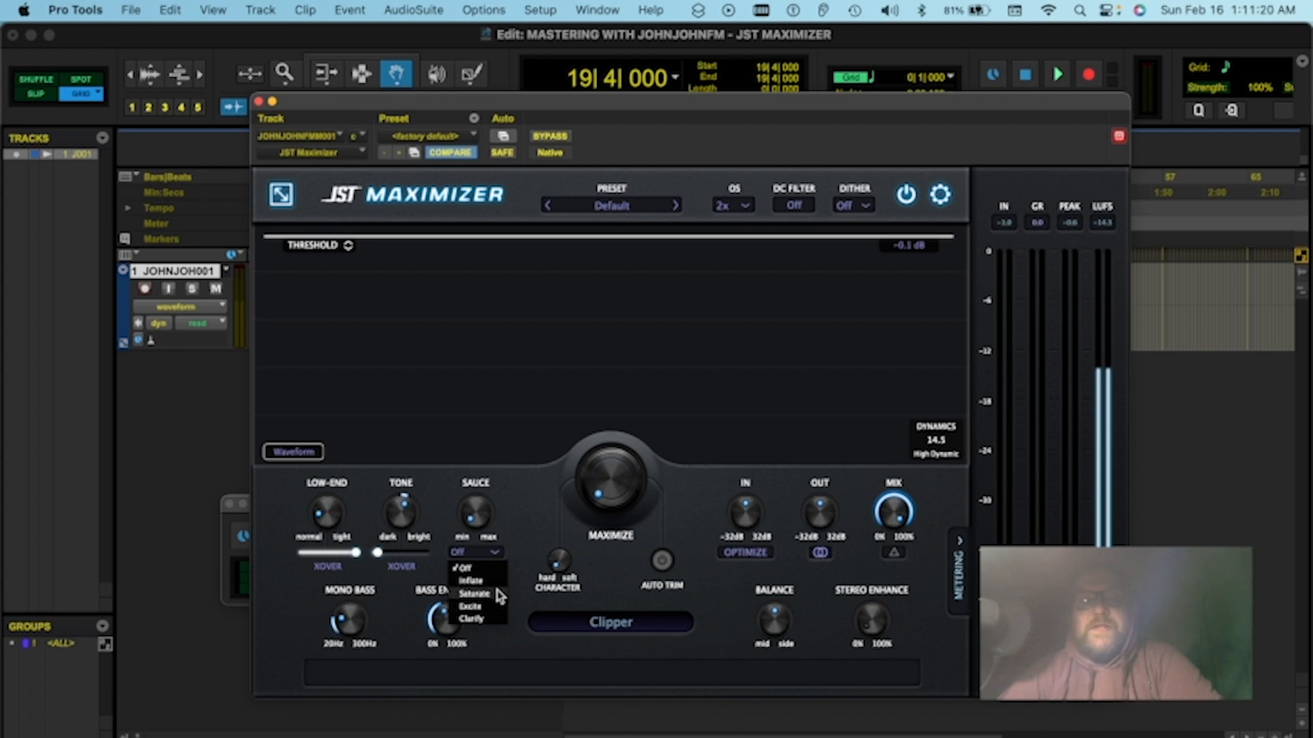
left_click(524, 524)
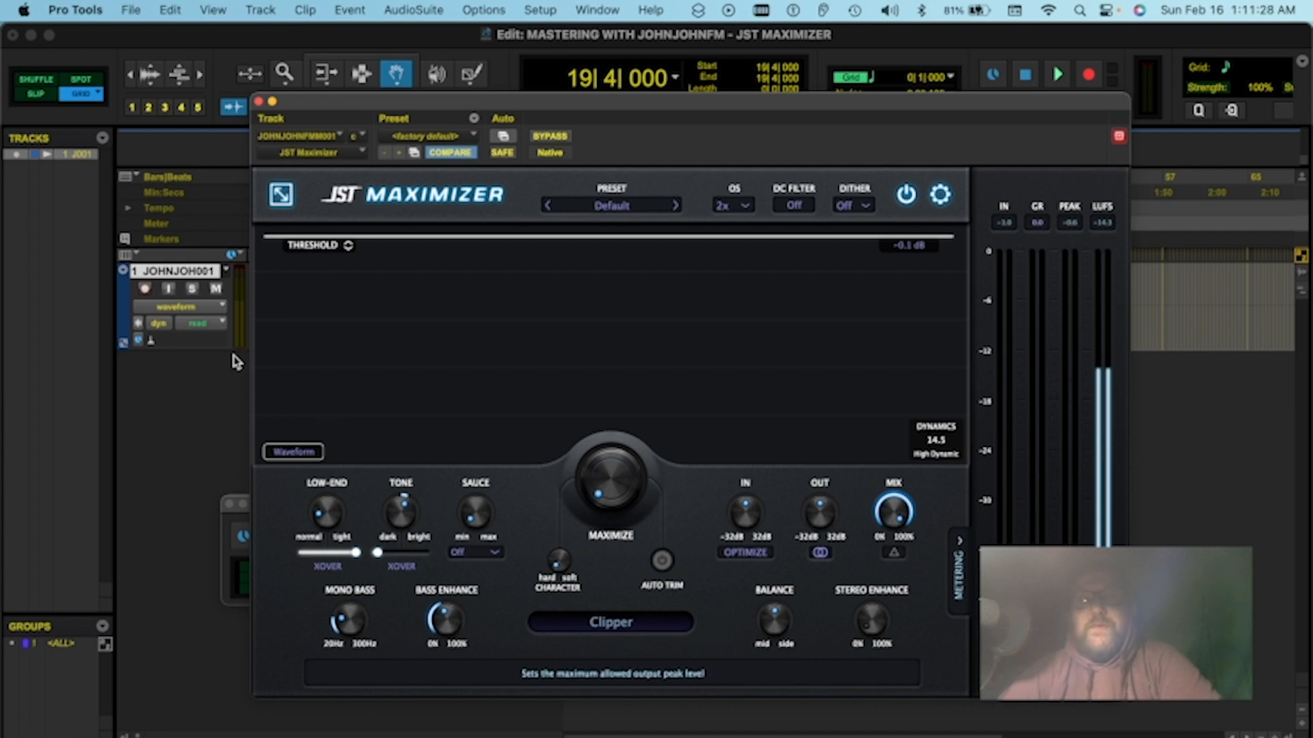
- Choose the Saturate mode for Sauce and raise its amount to nearly halfway while auditioning the track
left_click(477, 555)
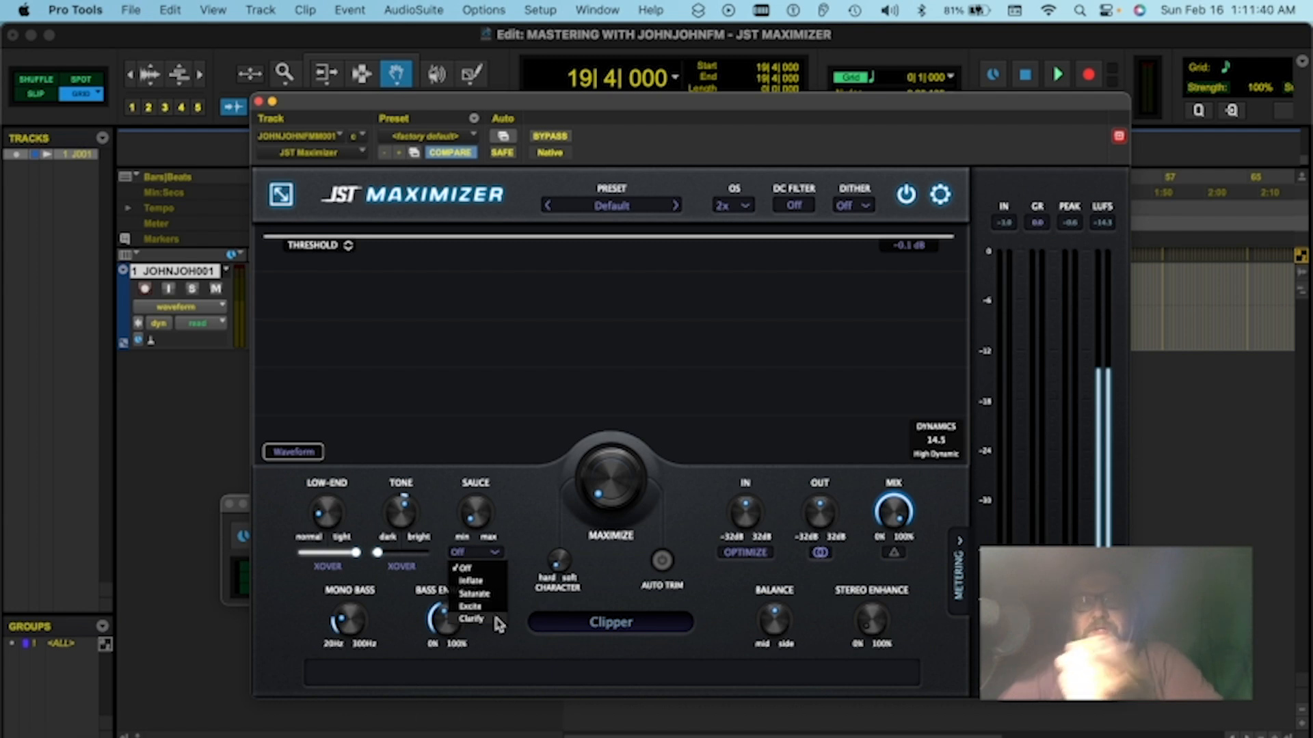
left_click(504, 596)
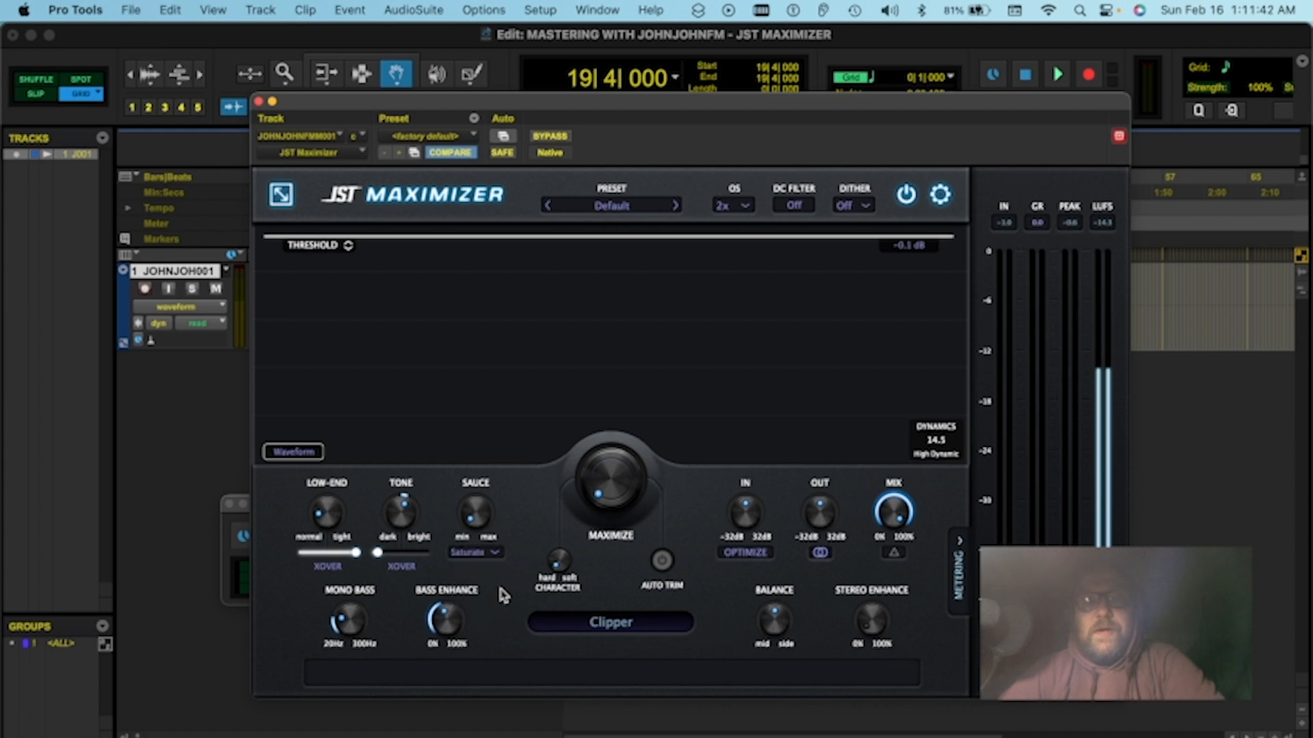
key("space")
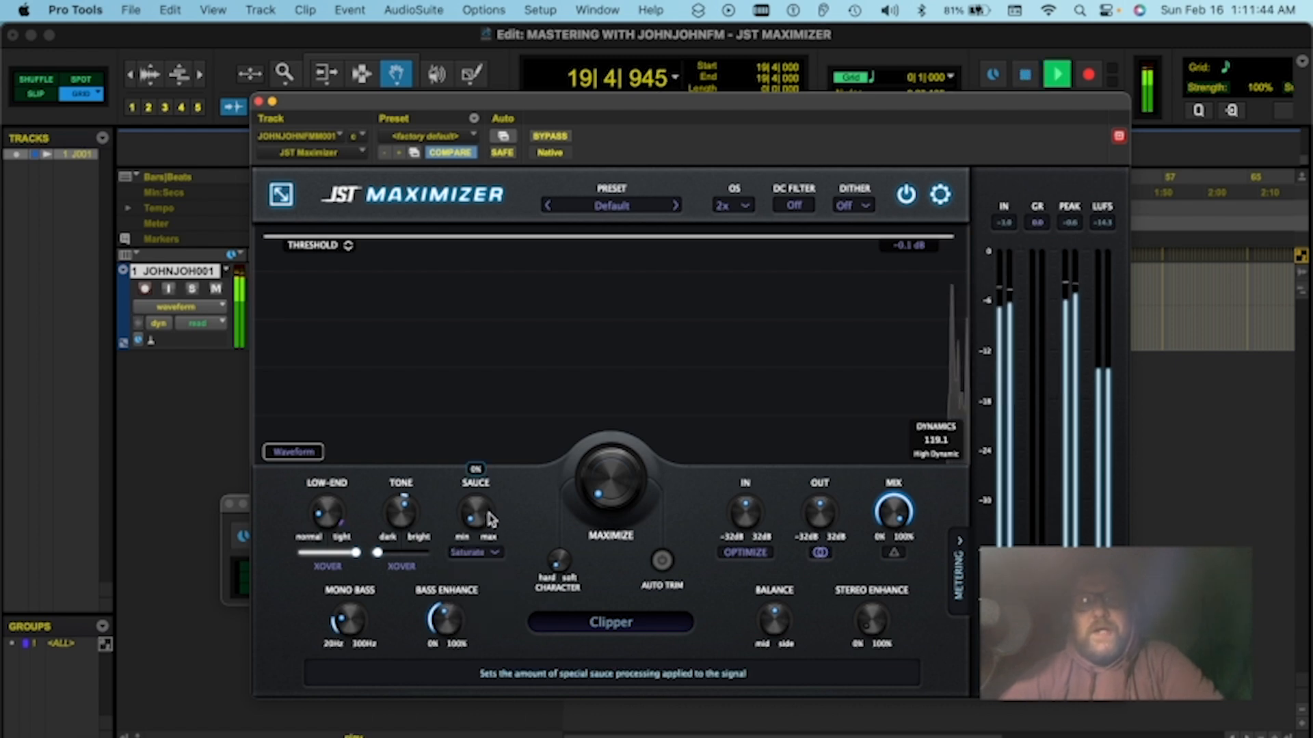
left_click_drag(477, 517, 488, 491)
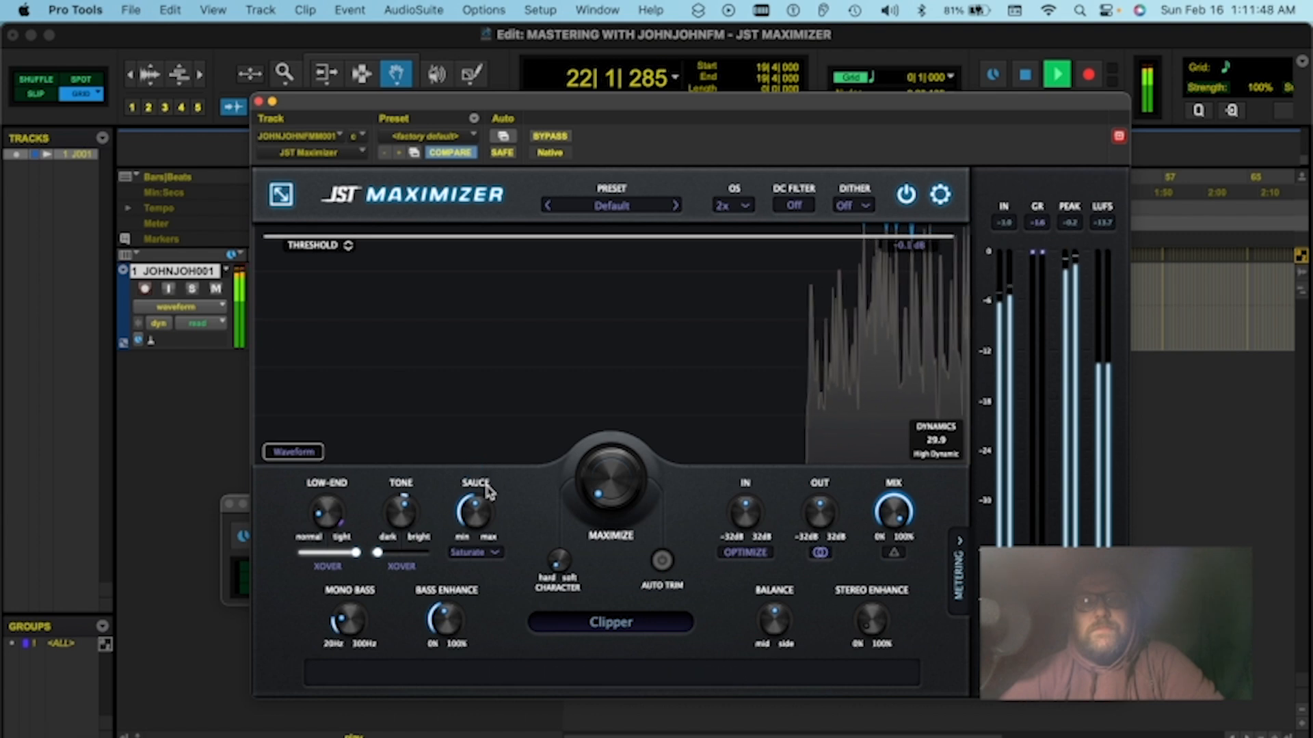
key("space")
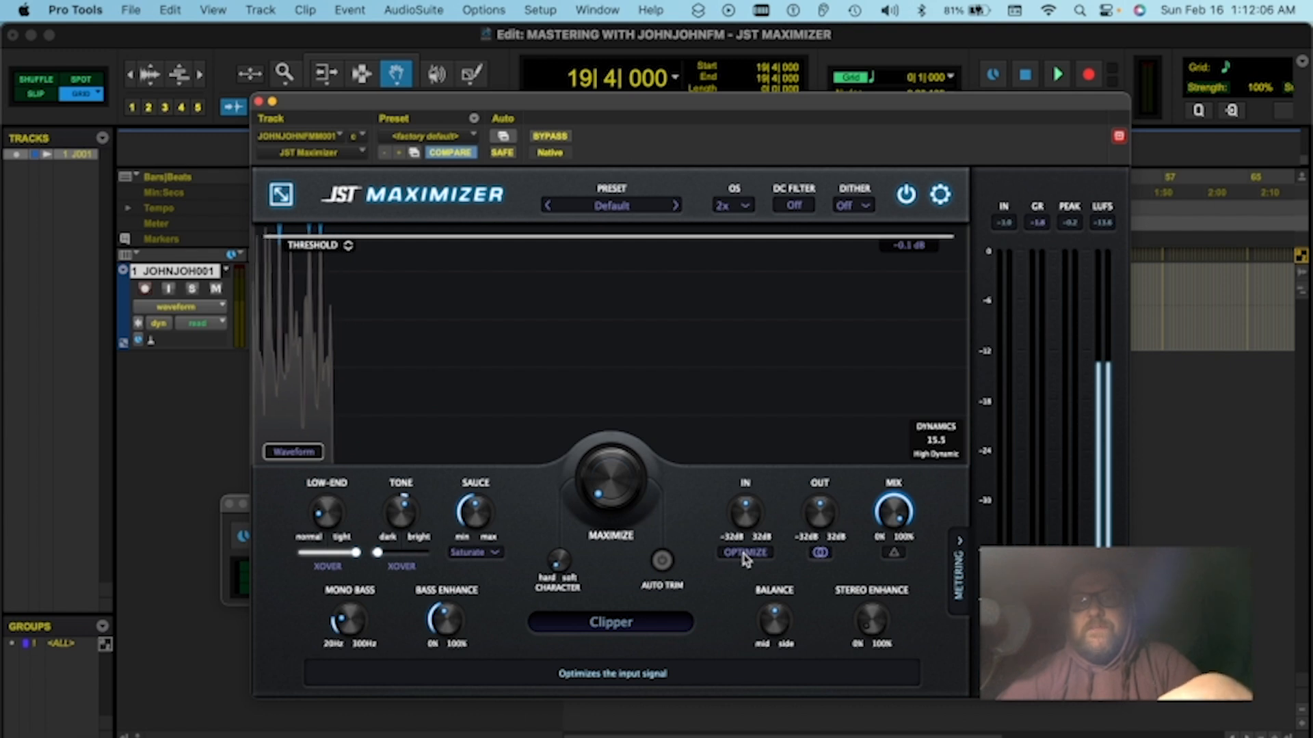
- Run Optimize on the Maximizer's input signal while the track plays, and stop playback
left_click(745, 553)
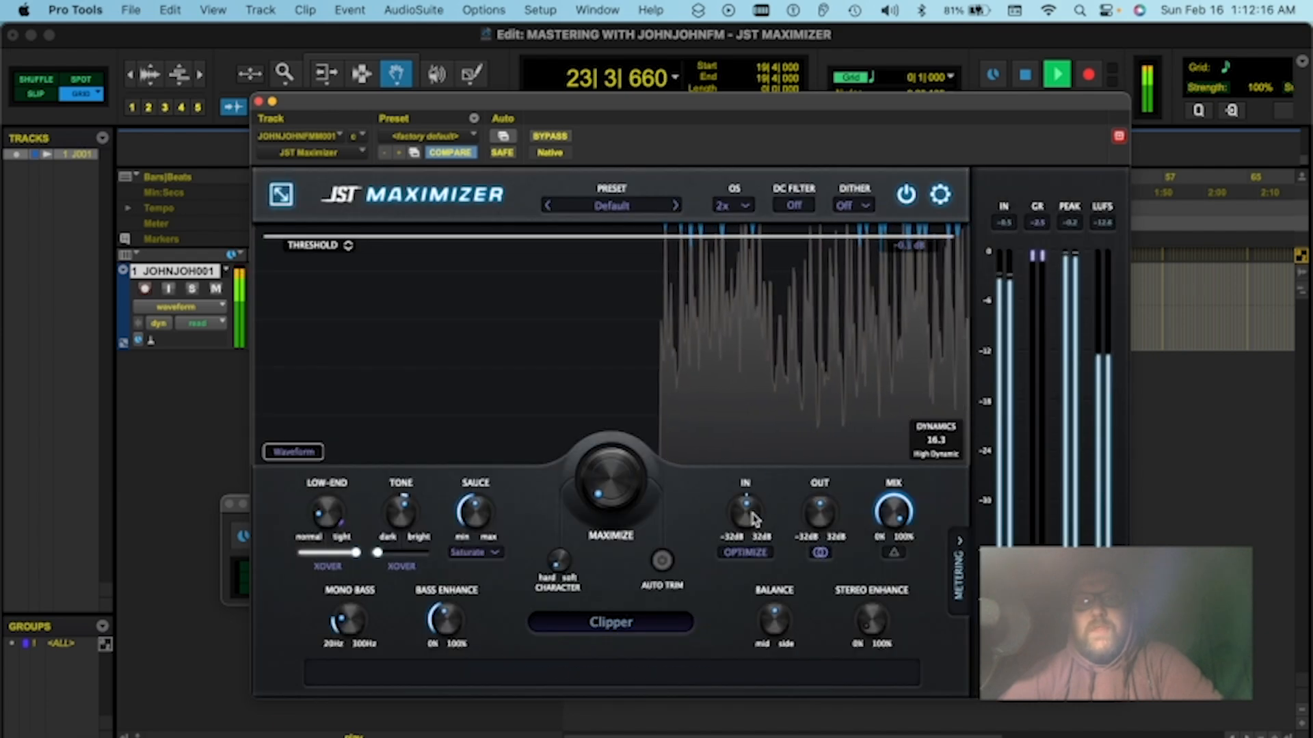
mouse_move(751, 516)
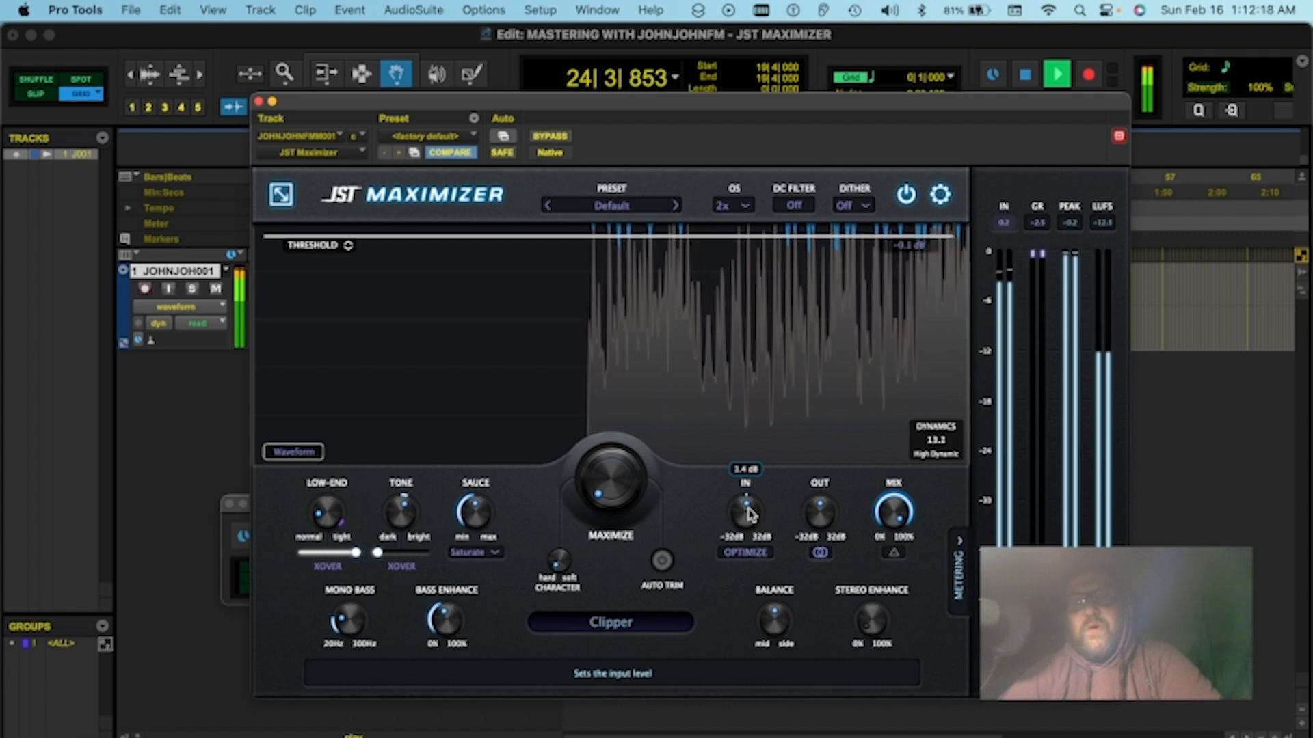
key("space")
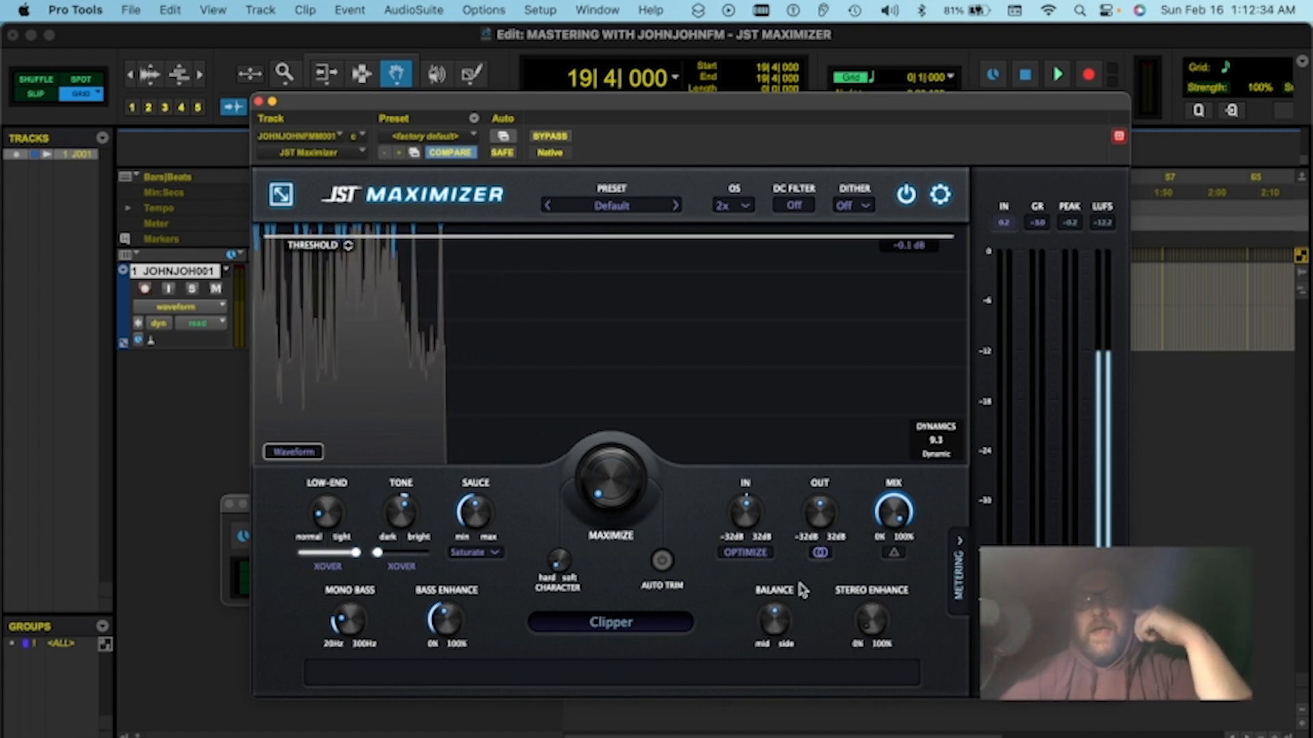
- Shift the mid-side Balance toward mid while auditioning the track
left_click_drag(775, 625, 768, 653)
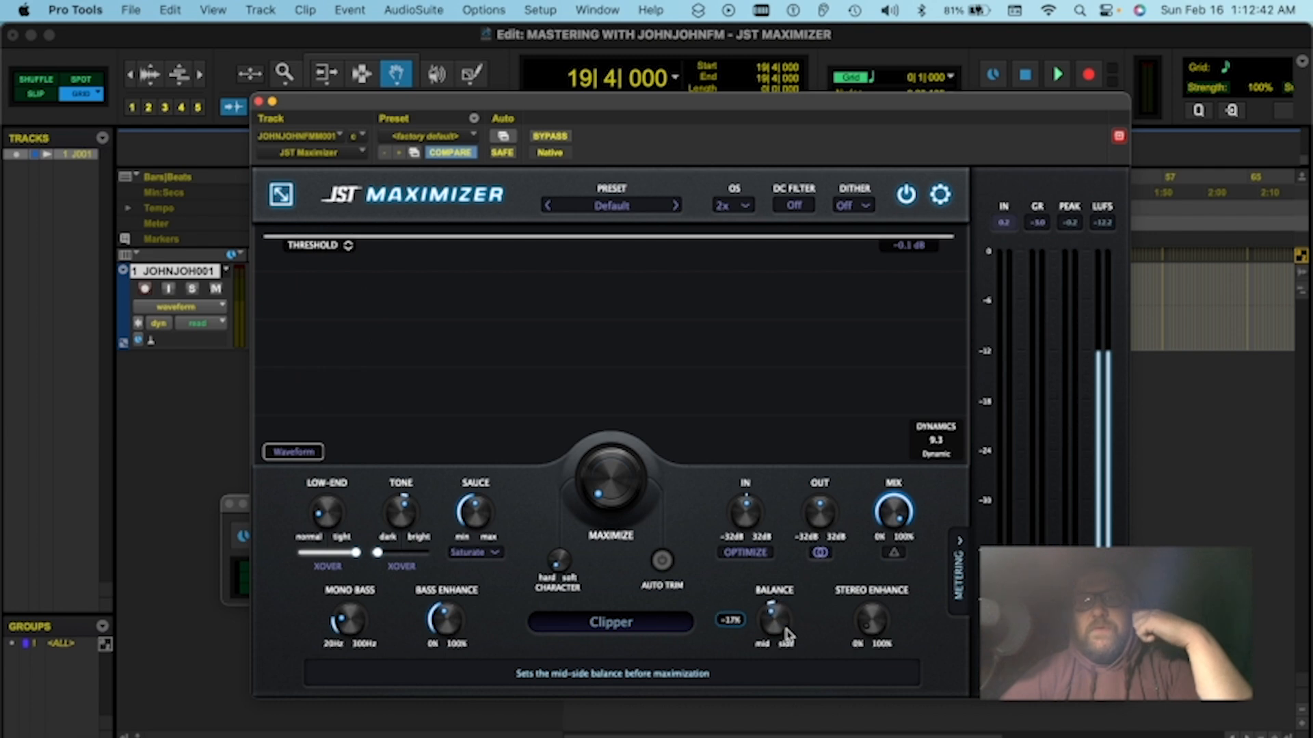
double_click(779, 630)
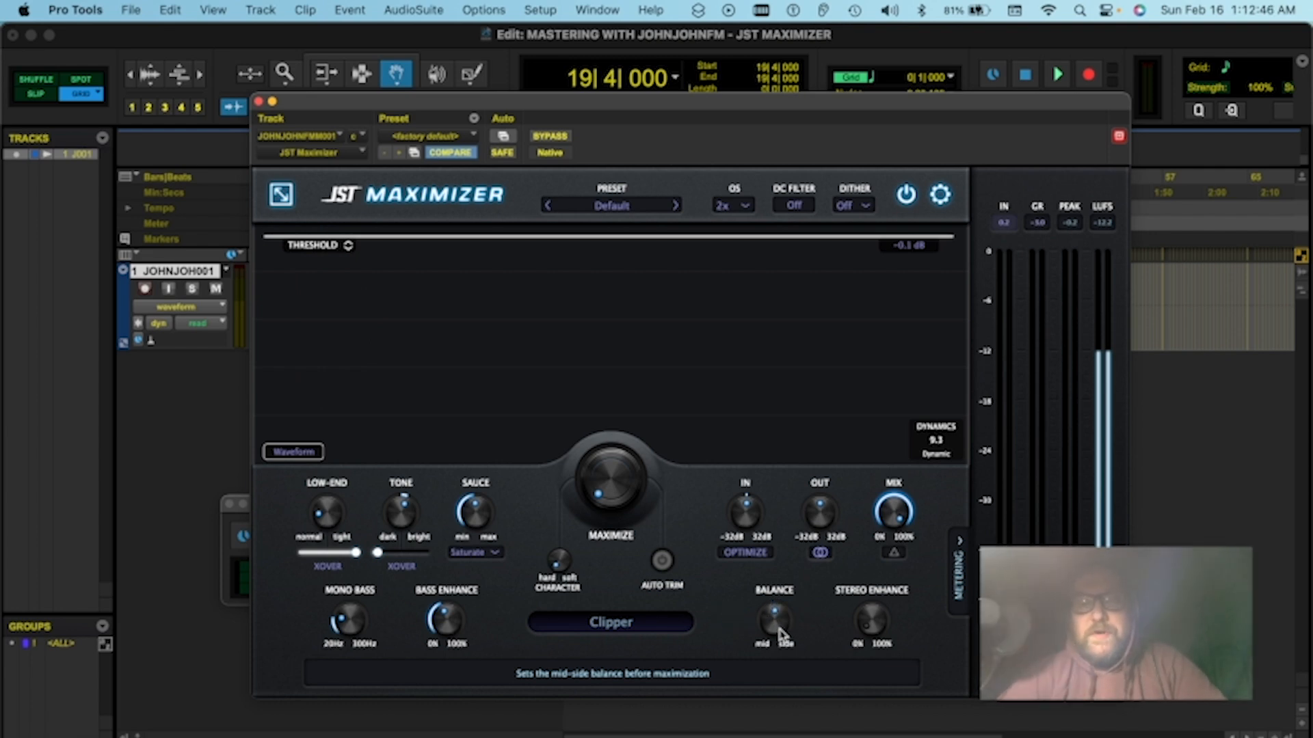
key("space")
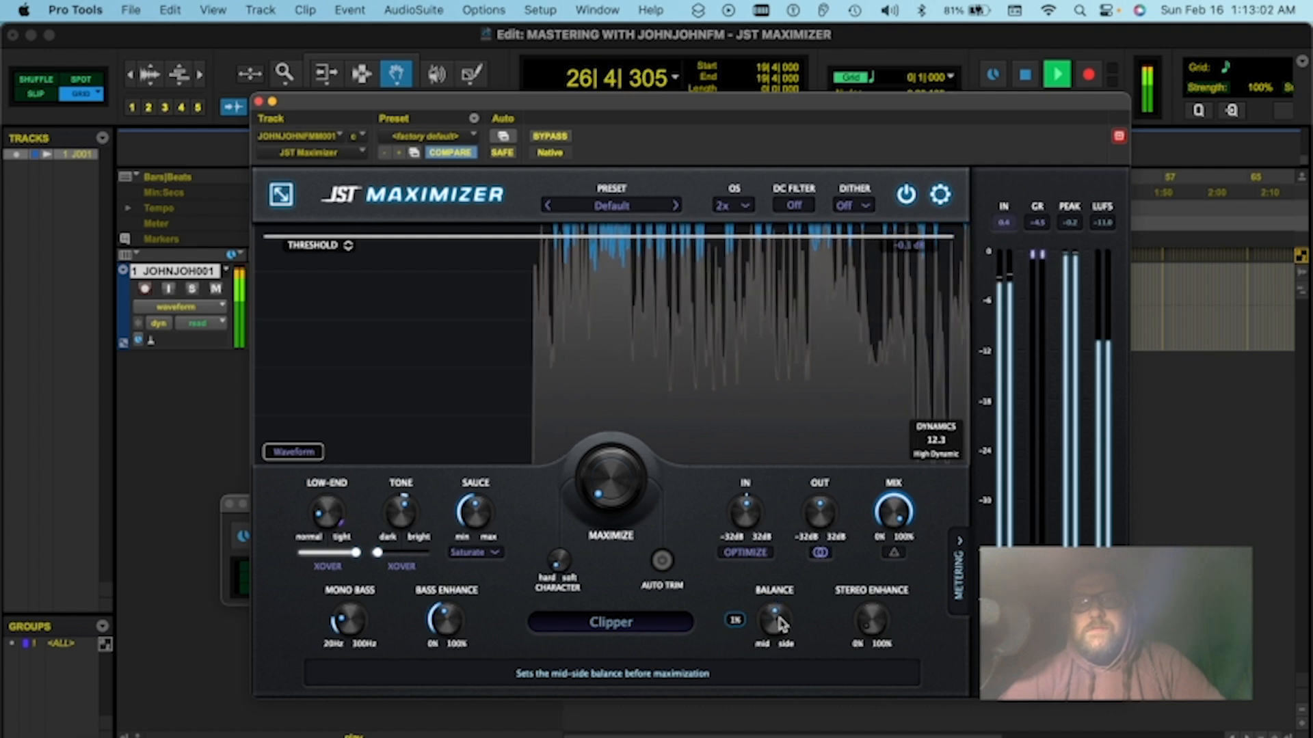
scroll(779, 622, "down", 2)
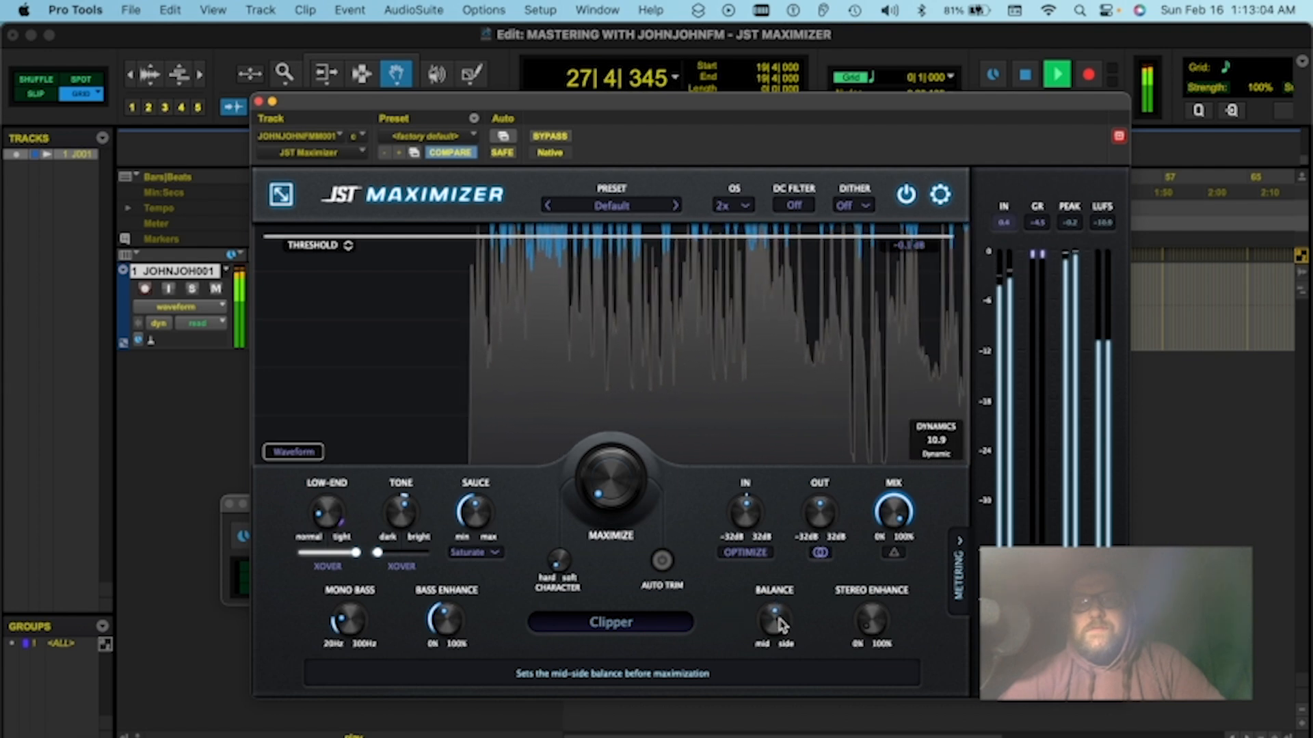
left_click_drag(778, 618, 771, 635)
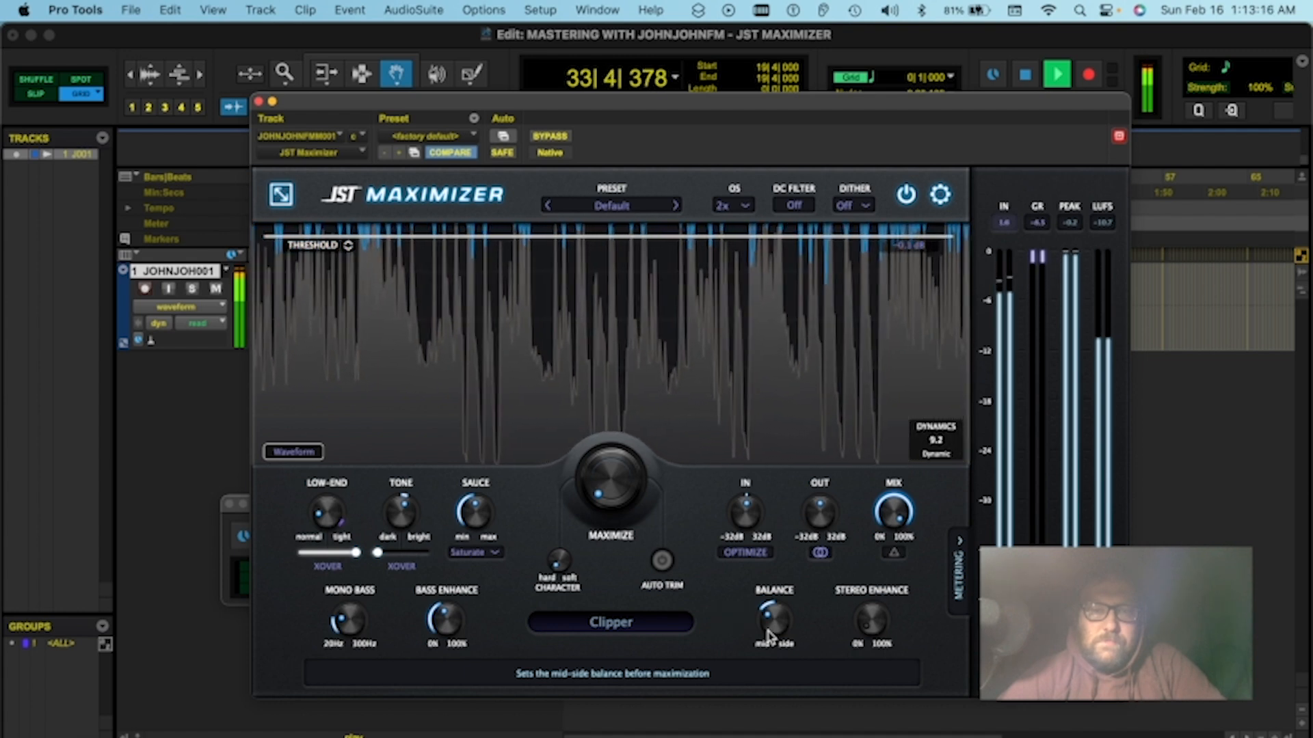
- Reset the mid-side Balance to 0%, audition the track, and shift it to 12% toward side
key("space")
key("space")
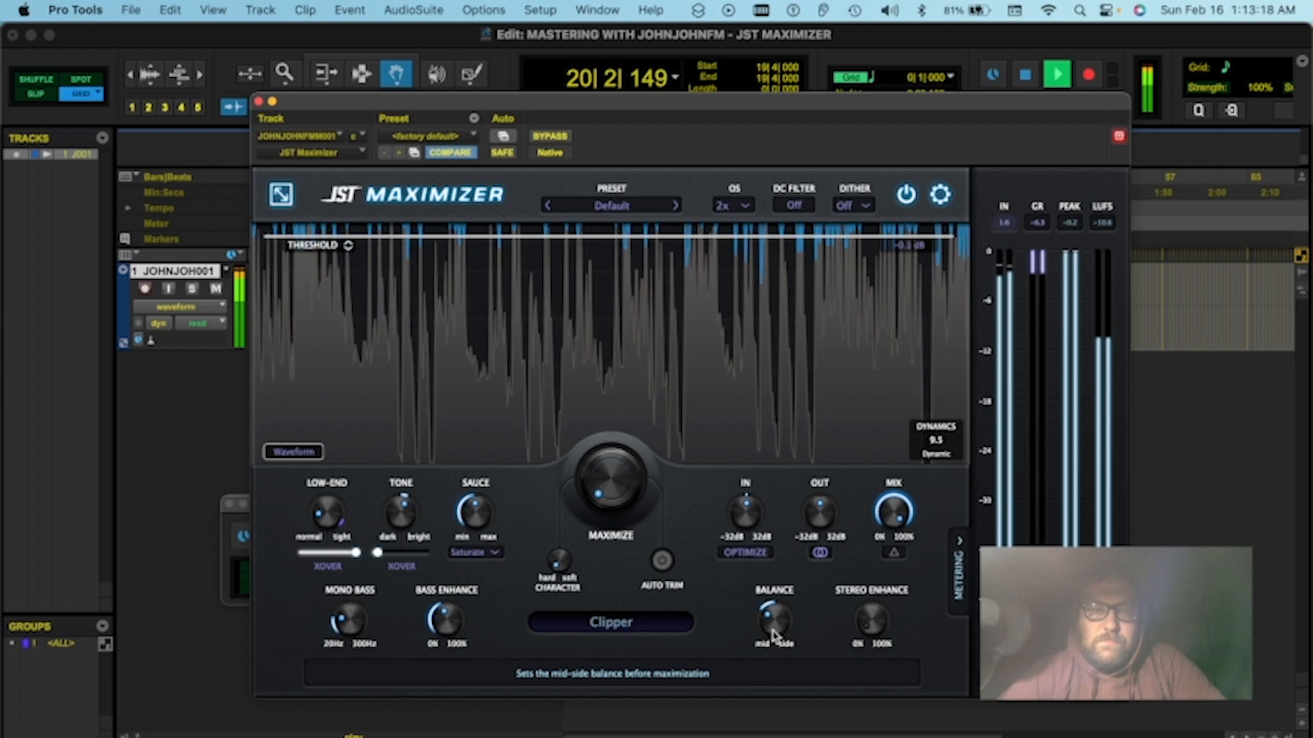
mouse_move(775, 633)
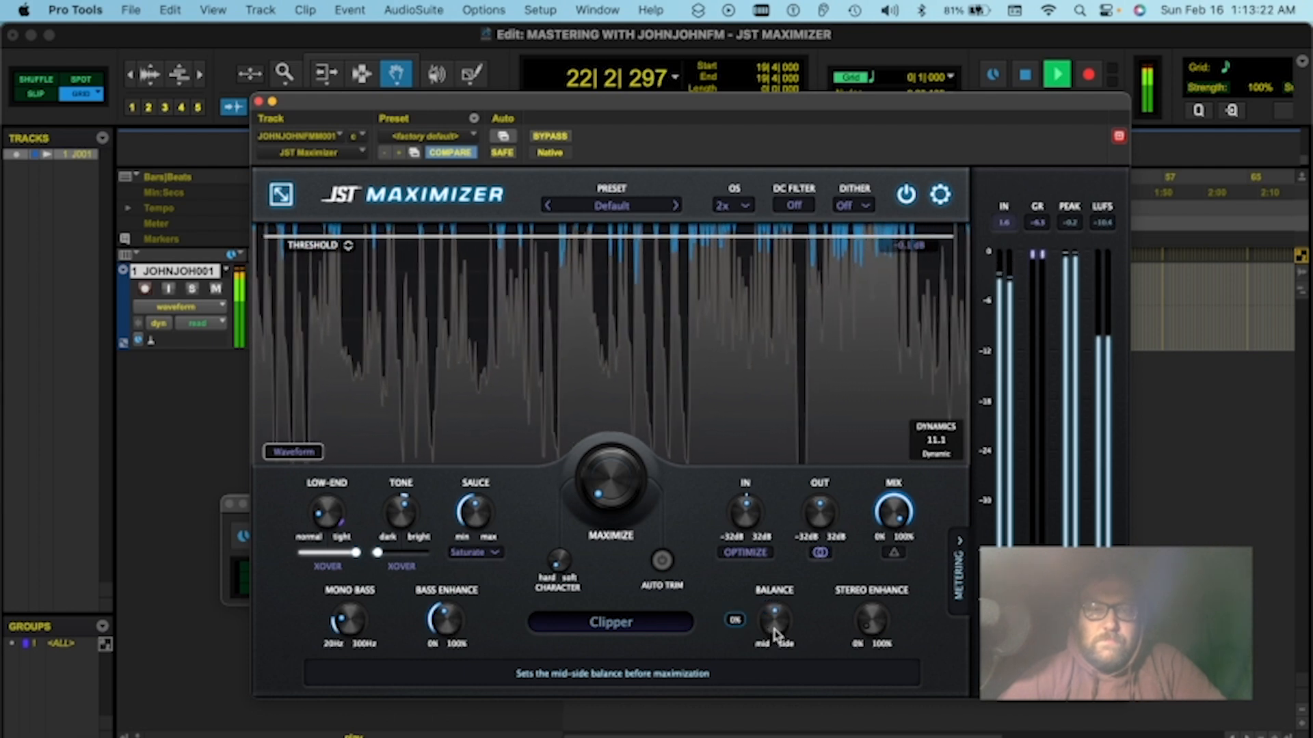
key("space")
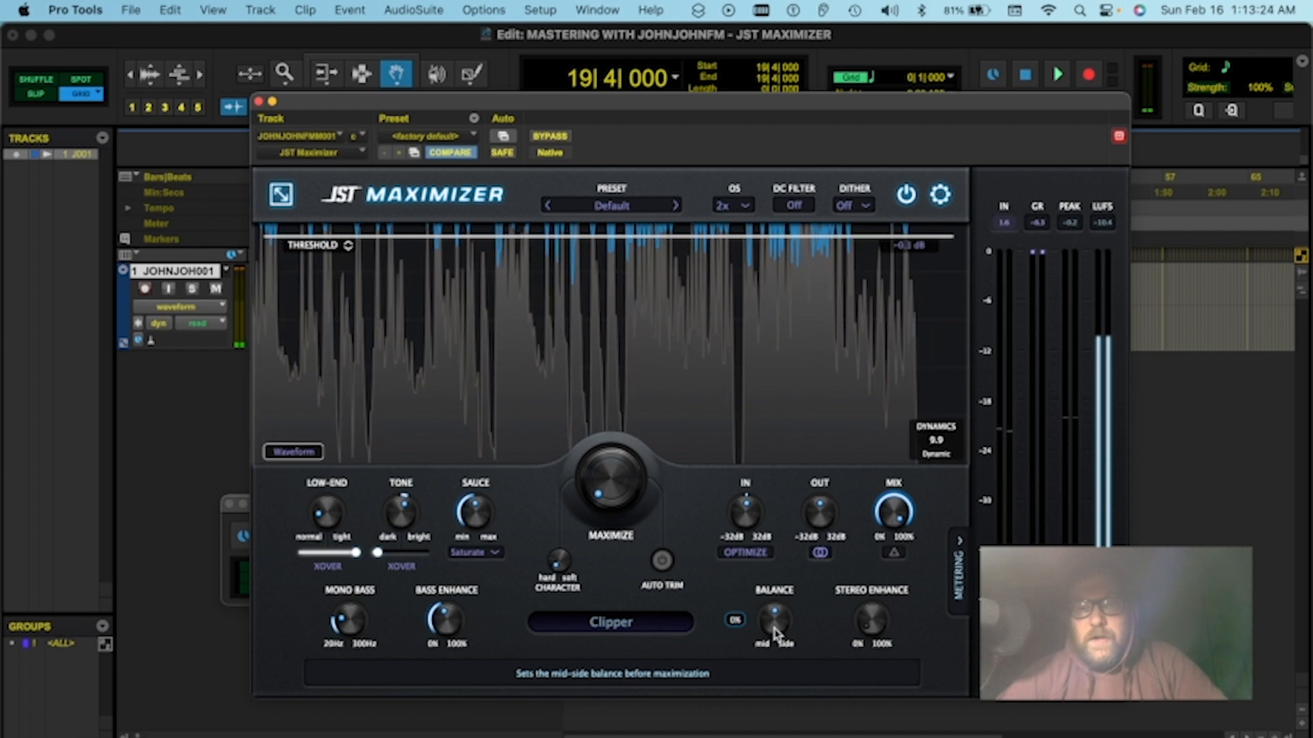
key("space")
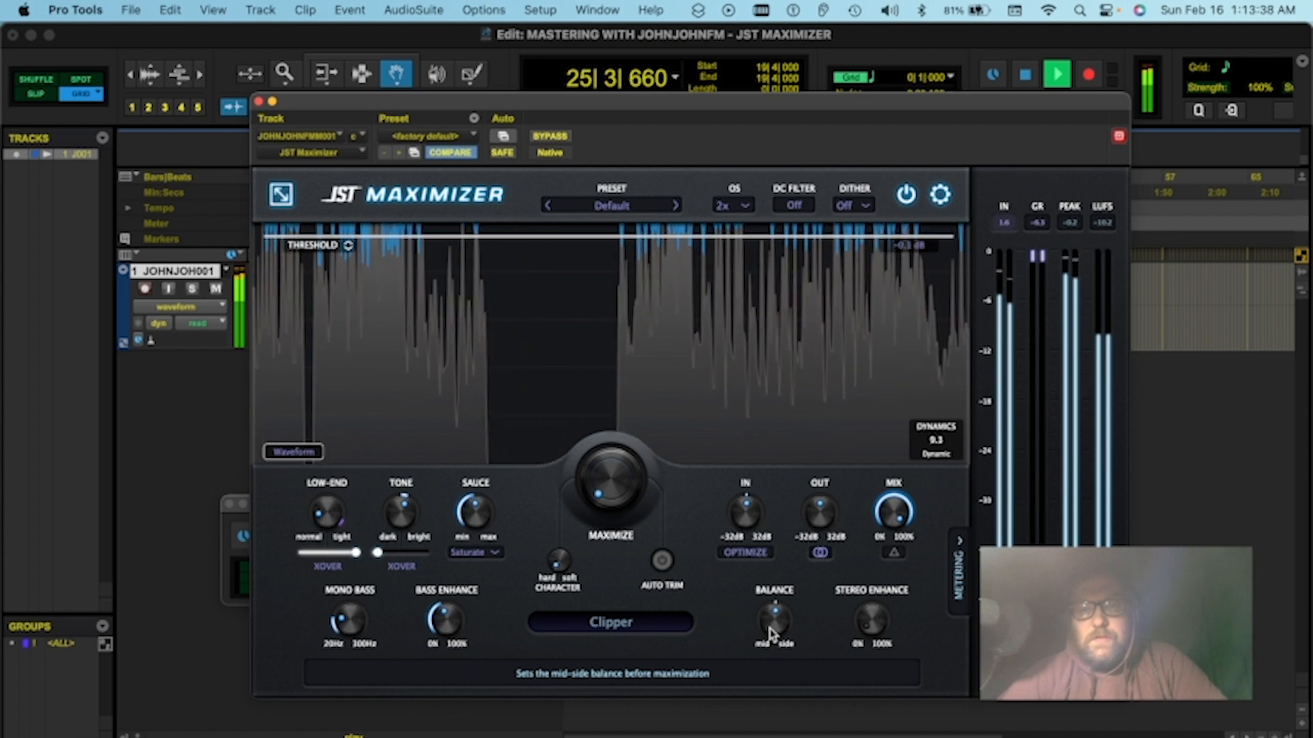
key("space")
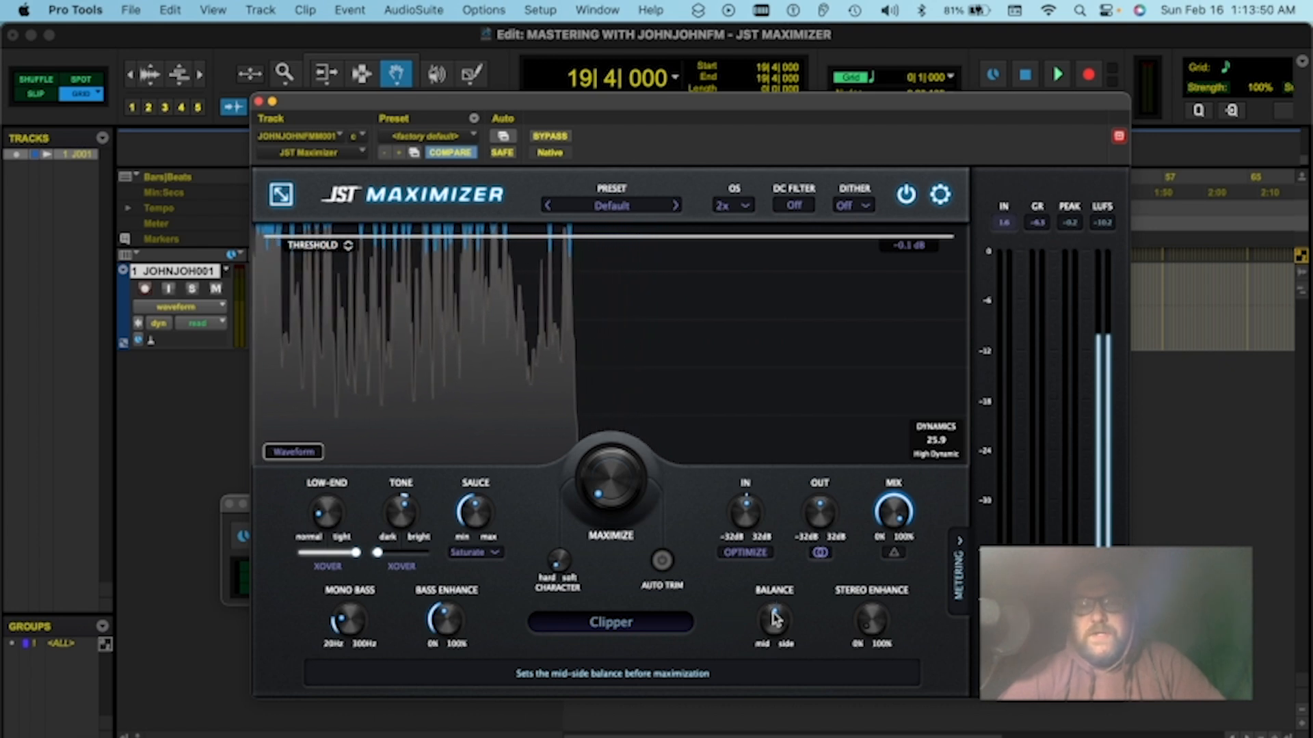
key("space")
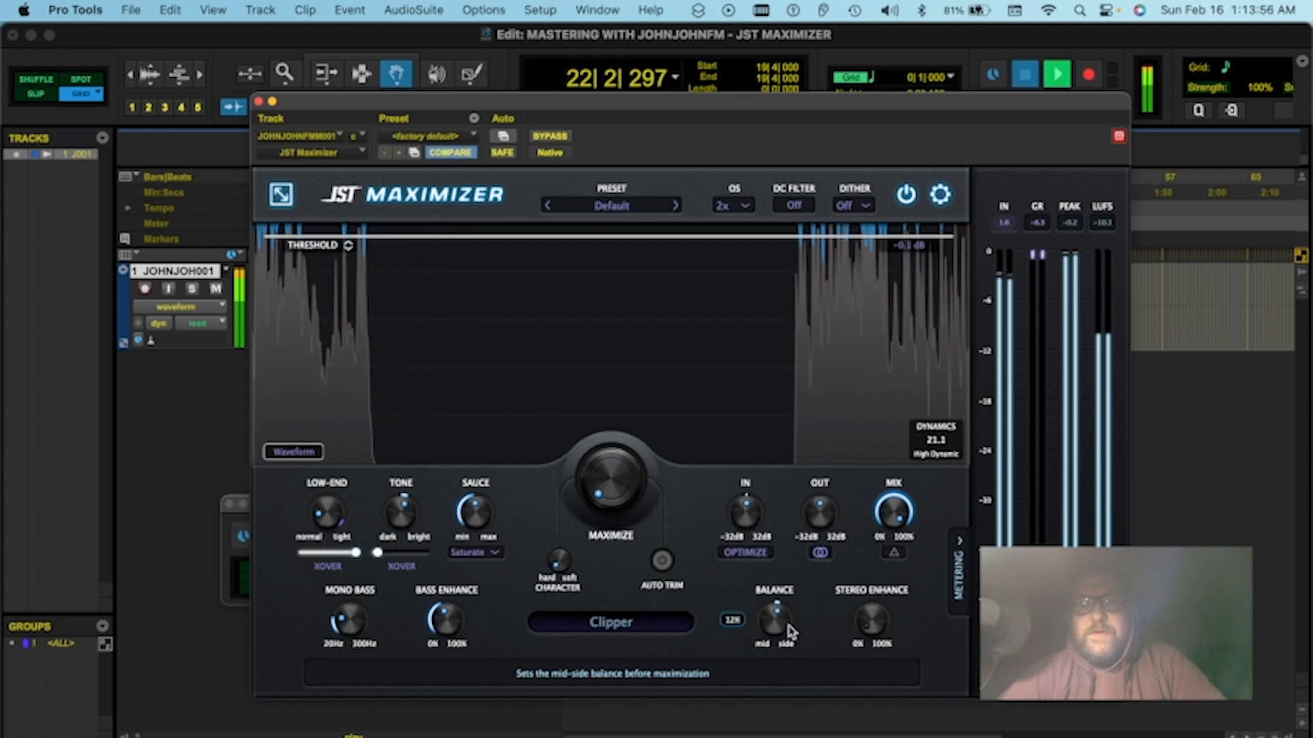
key("space")
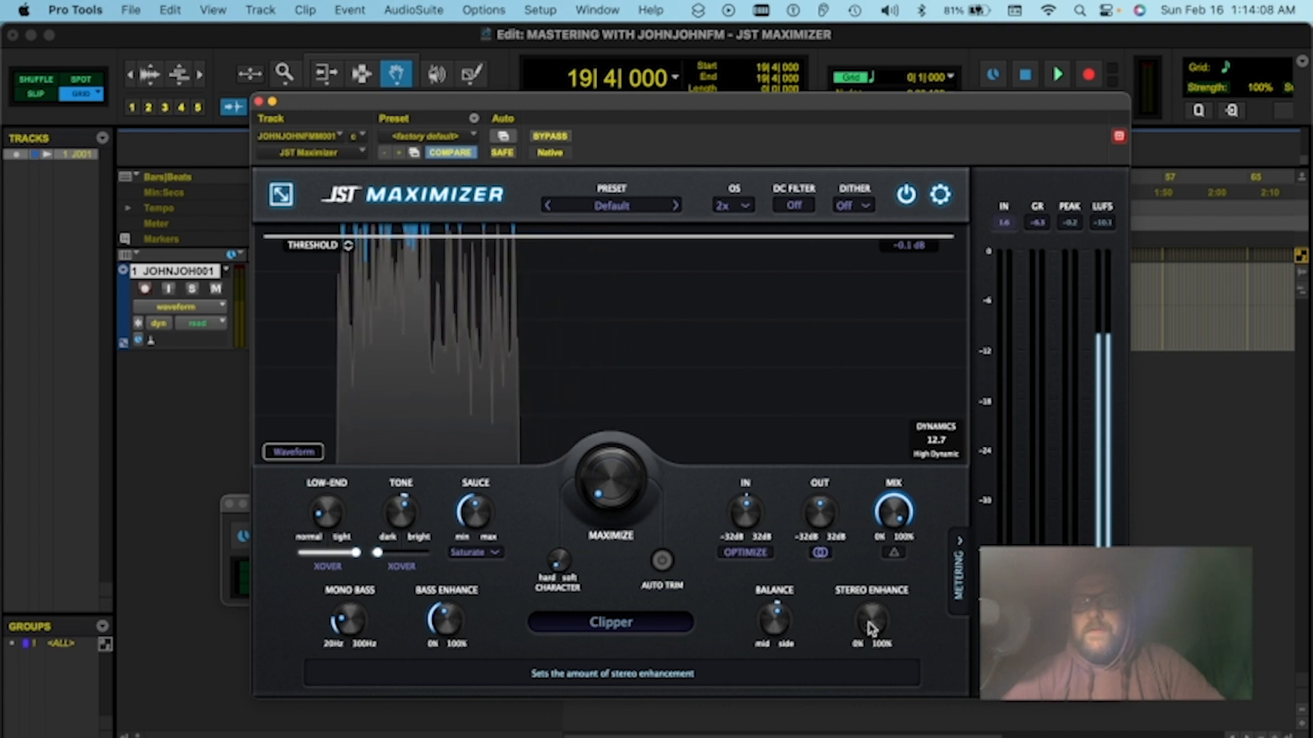
- Raise Stereo Enhance to its maximum during playback, back it off to about 42%, and stop the track
key("space")
left_click_drag(872, 628, 892, 550)
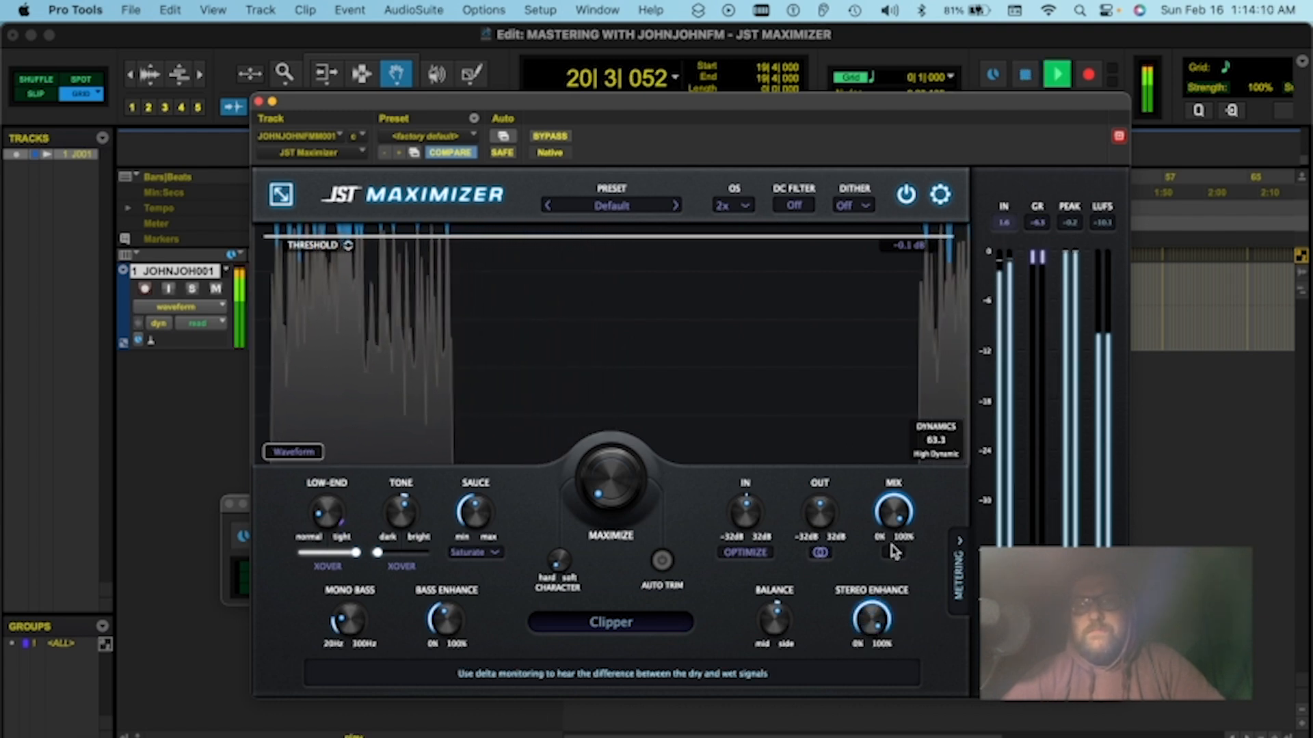
left_click_drag(878, 632, 868, 664)
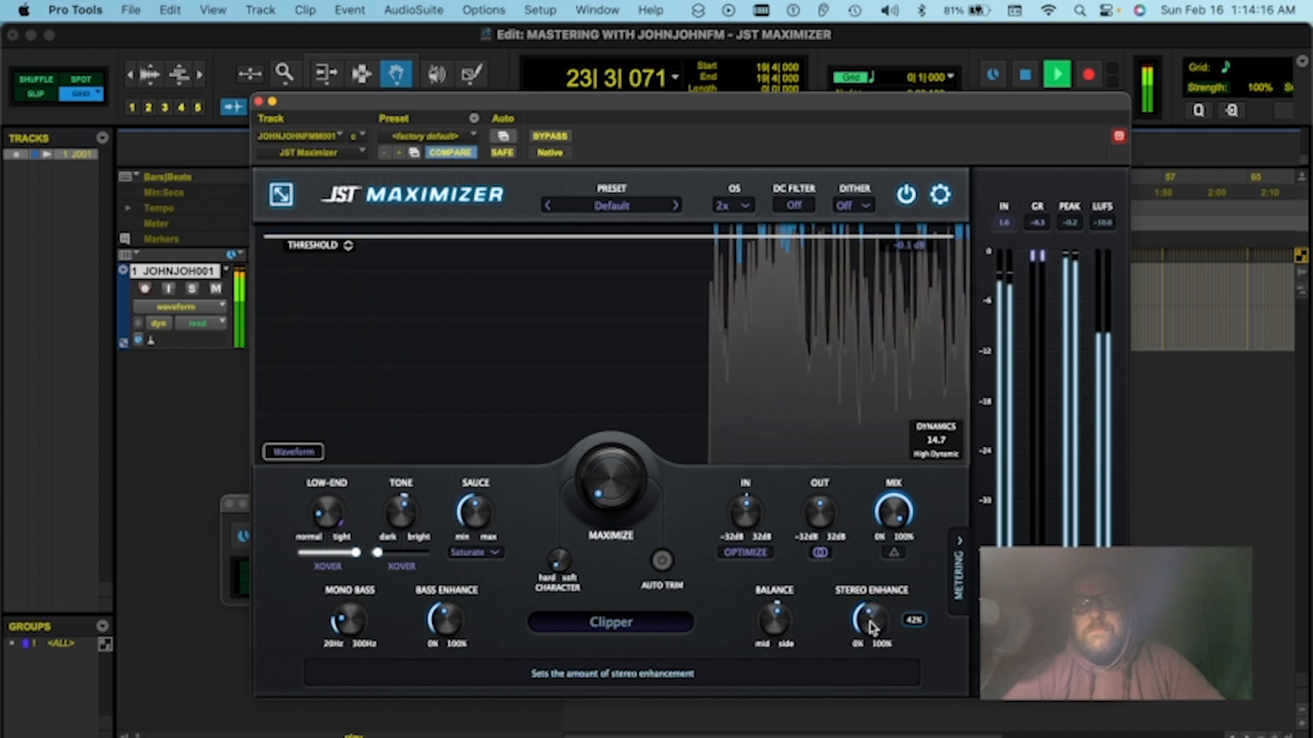
left_click_drag(871, 618, 869, 621)
key("space")
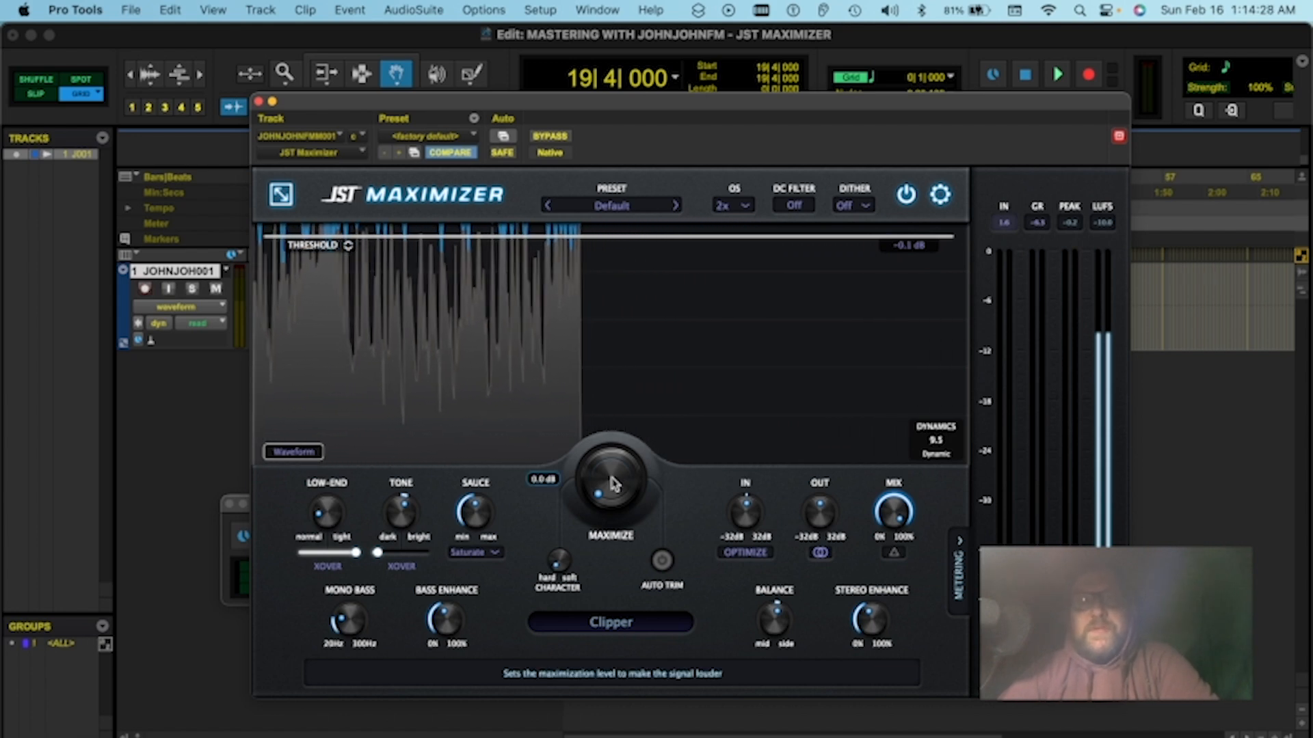
- Switch the Maximizer's algorithm from Clipper to Three-Band Clipper and play the track briefly
left_click(614, 621)
mouse_move(633, 586)
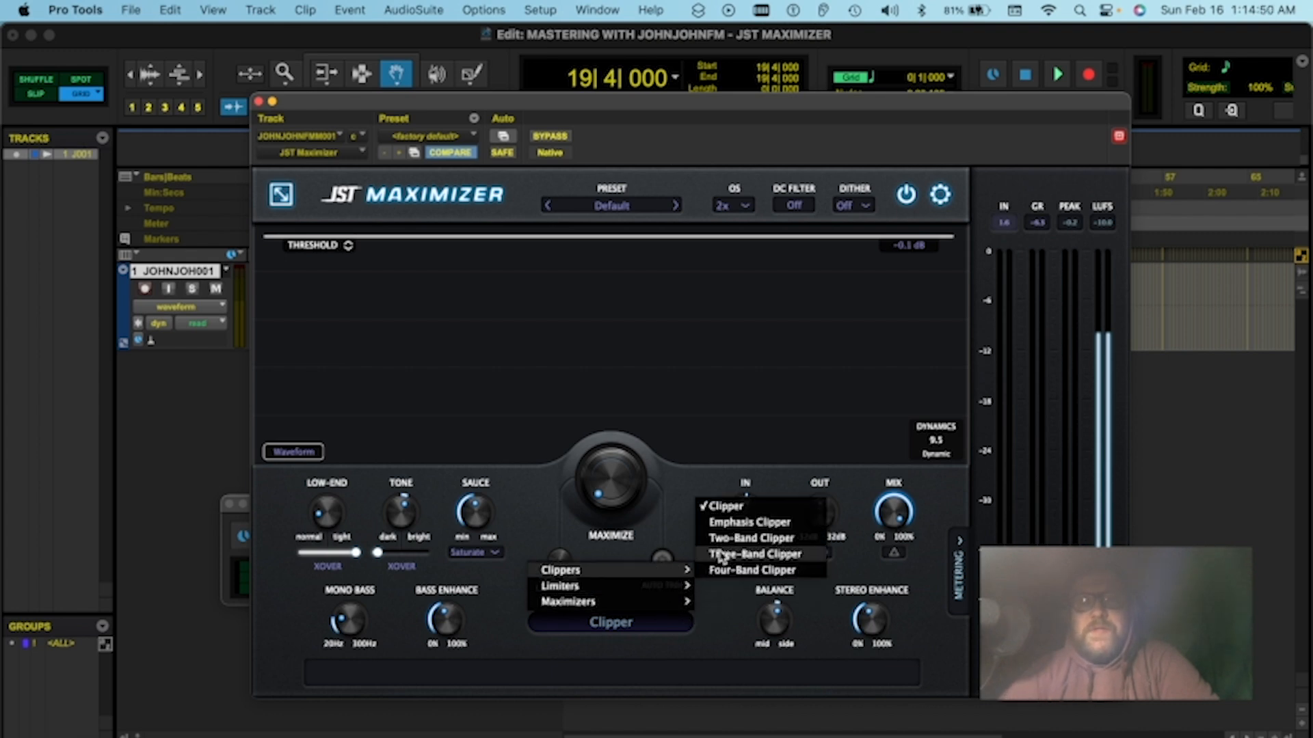
left_click(721, 555)
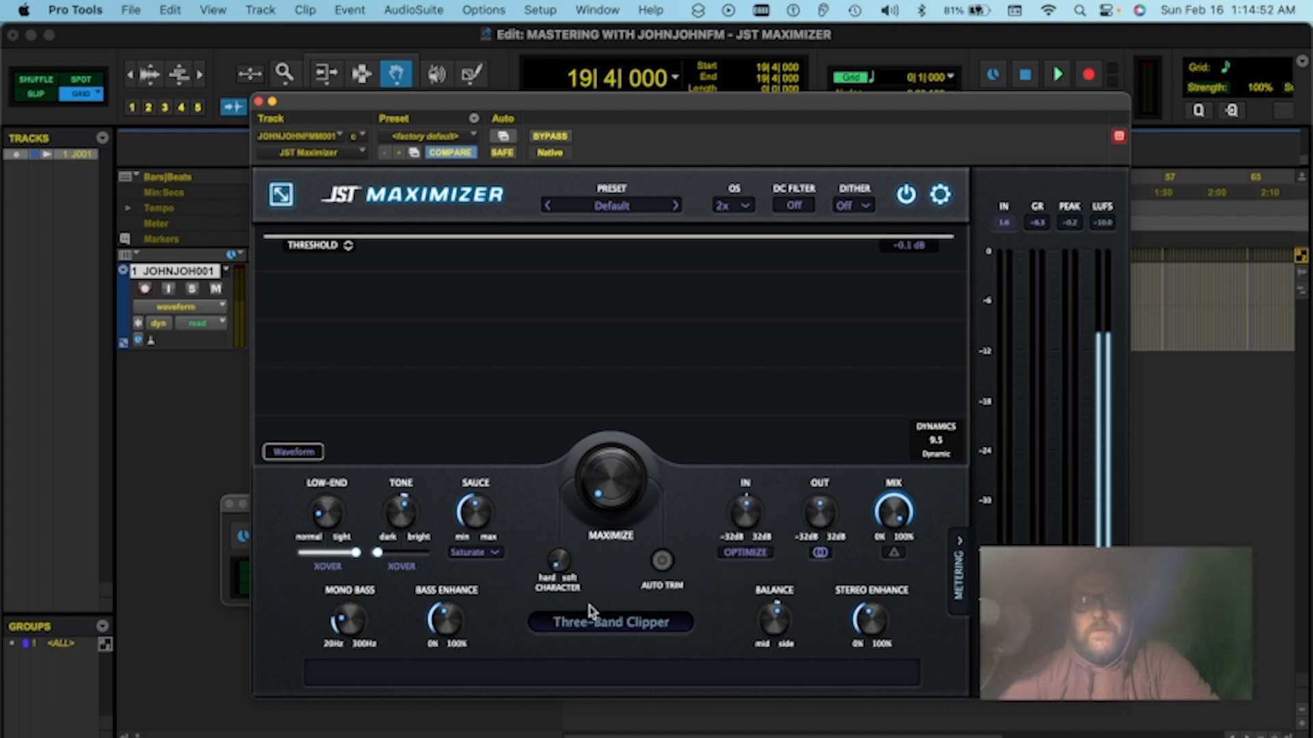
key("space")
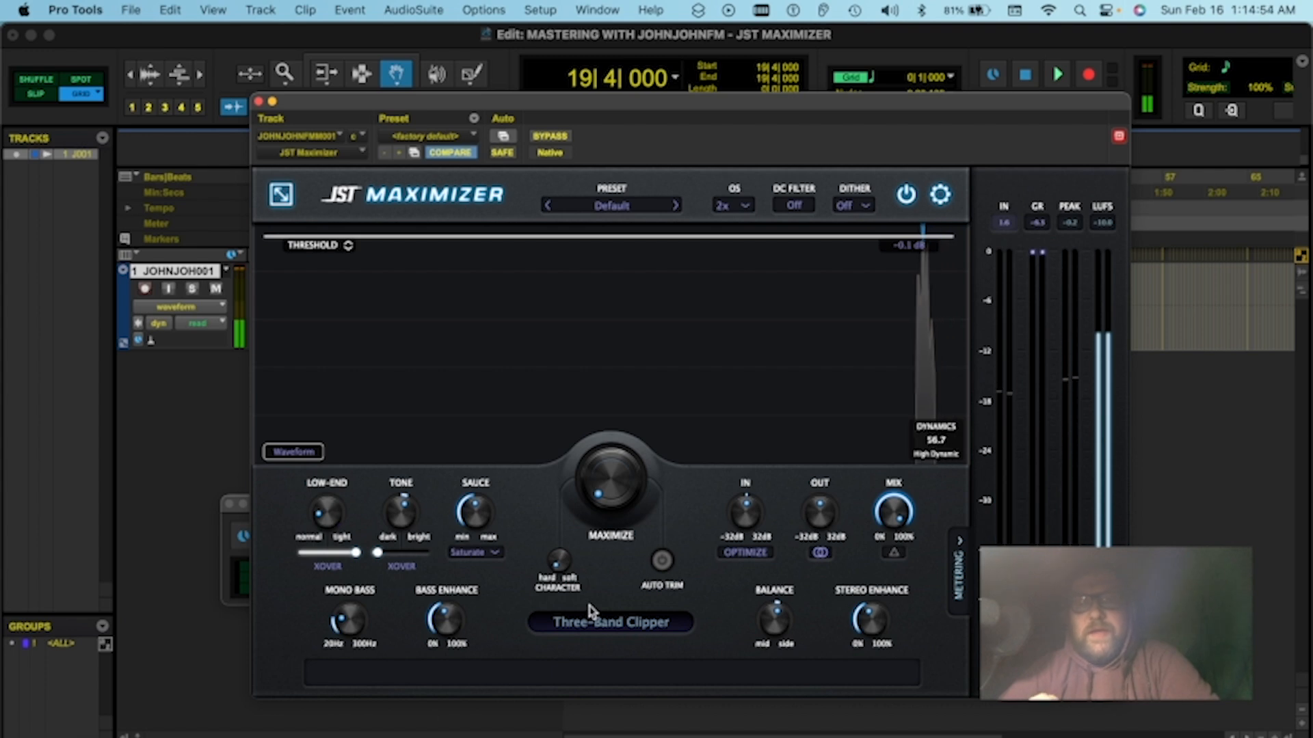
- Review the available clipper, limiter and maximizer algorithms, and audition the track with Three-Band Clipper kept
left_click(586, 627)
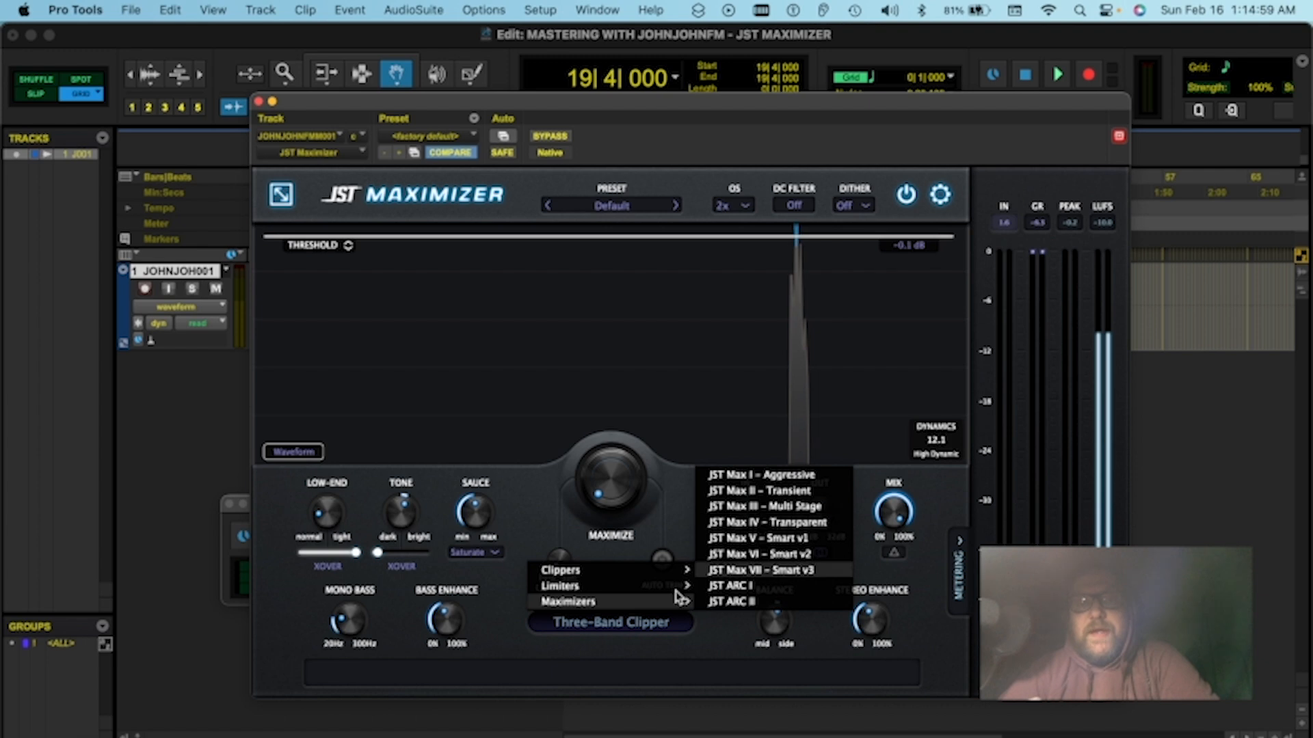
mouse_move(677, 569)
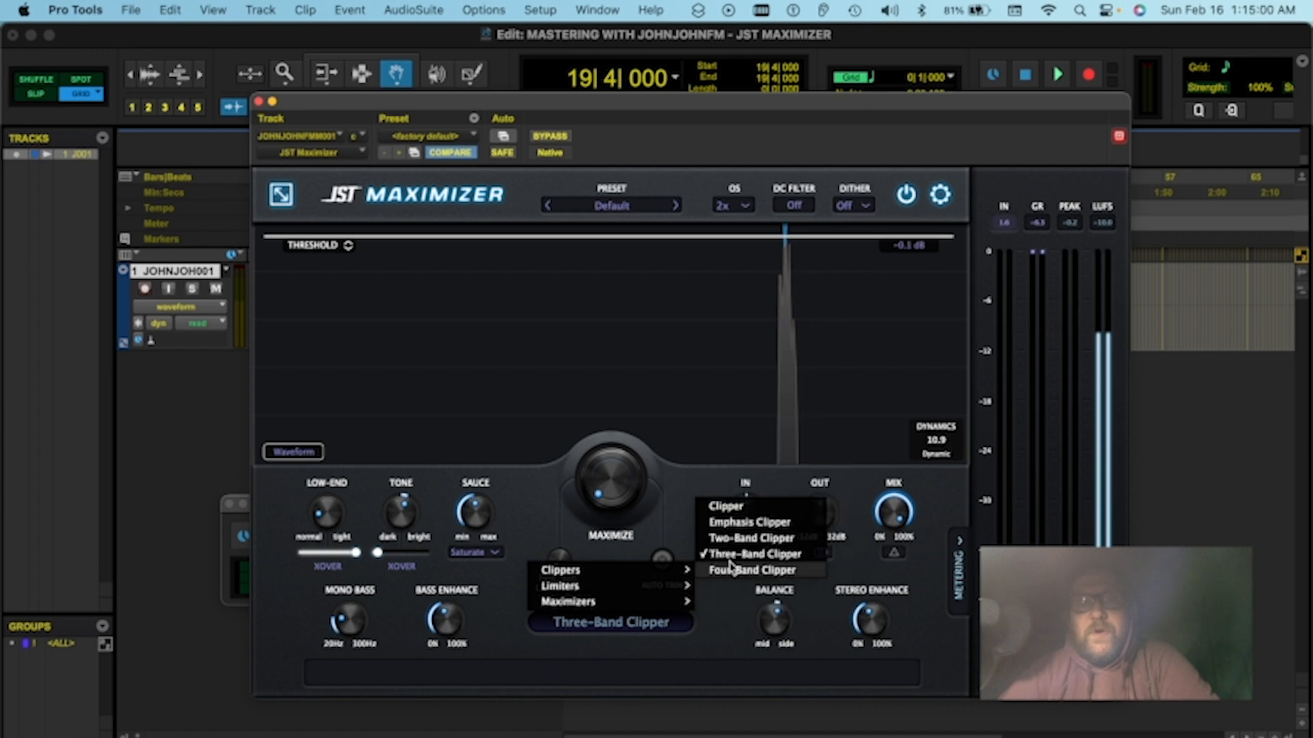
left_click(713, 615)
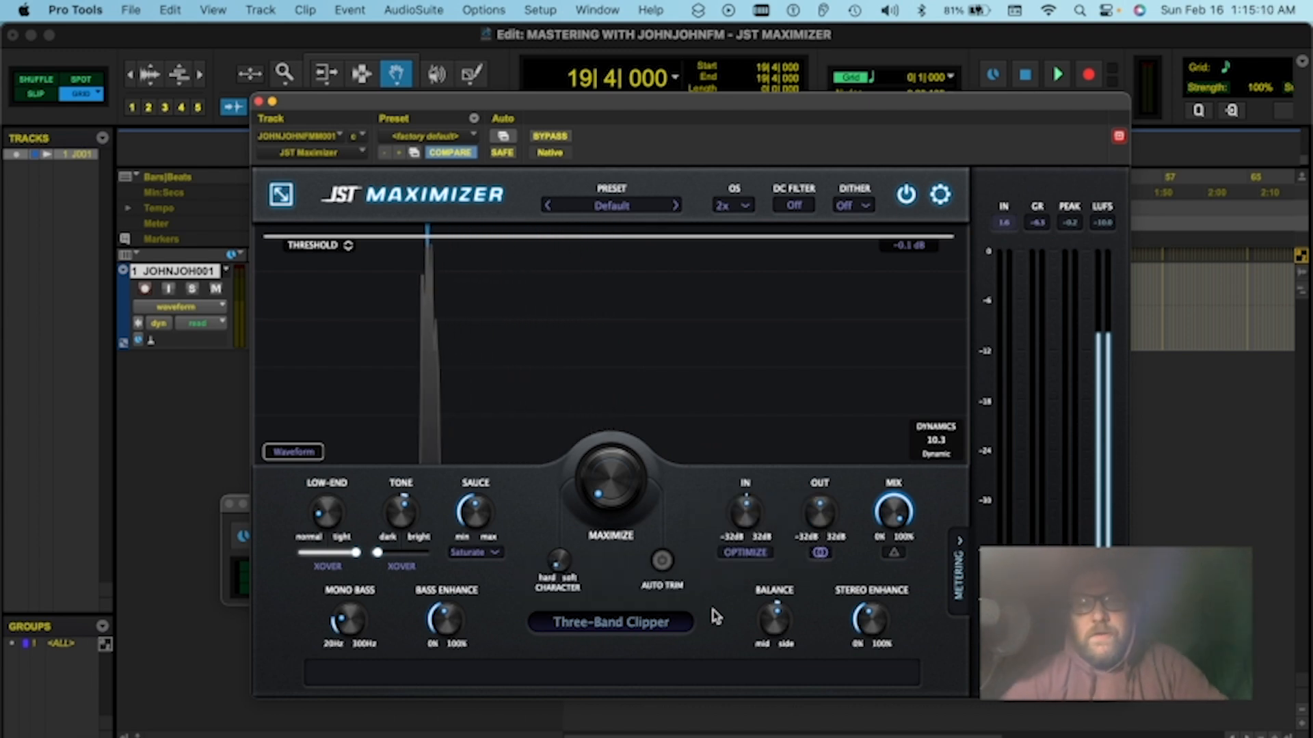
key("space")
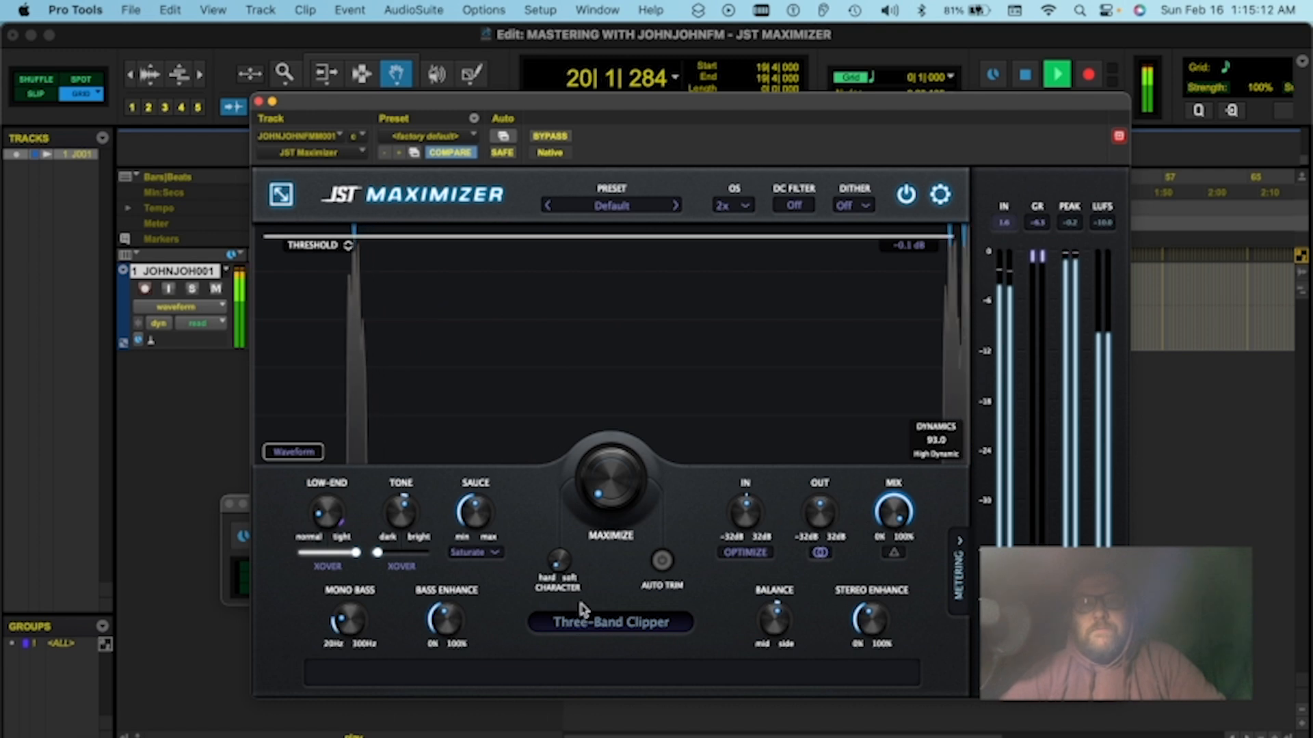
key("space")
mouse_move(628, 501)
left_mouse_down()
mouse_move(629, 478)
mouse_move(619, 503)
left_mouse_up()
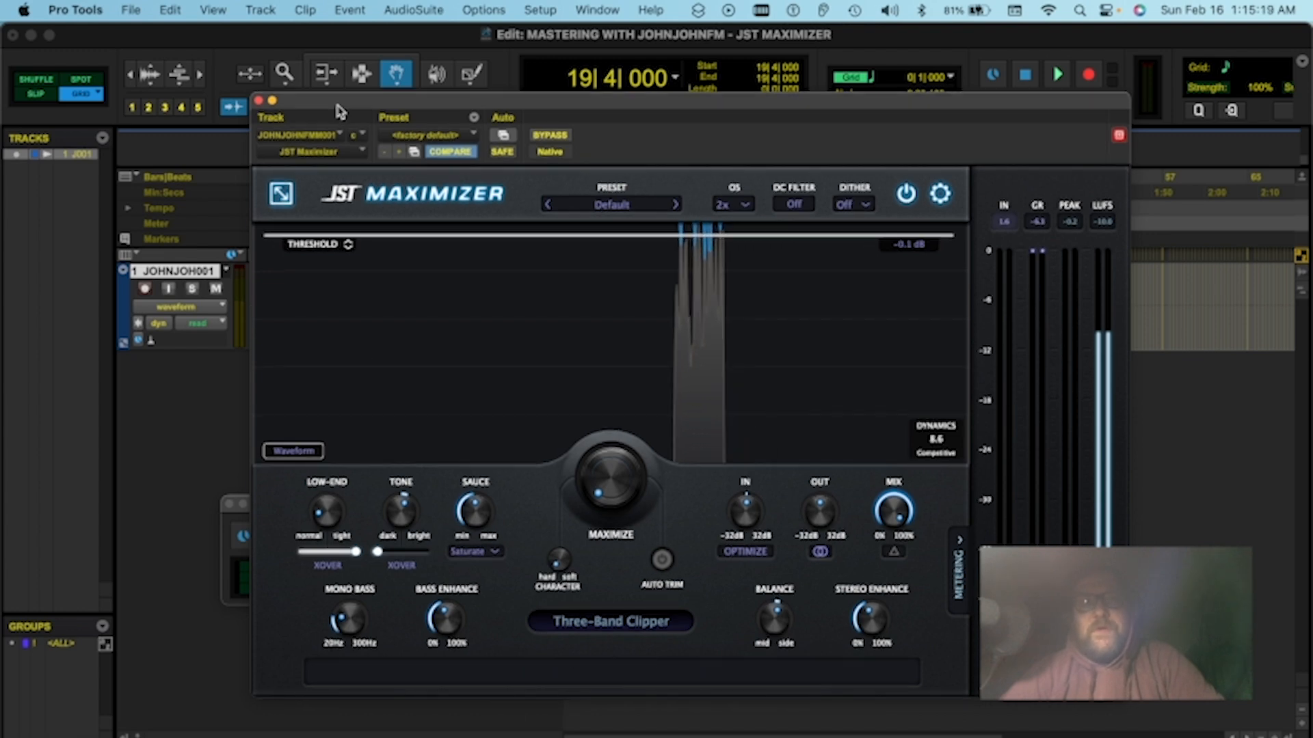
- Insert the stereo Maxim dynamics plug-in after JST Maximizer on the track, moving the plug-in windows clear of the inserts
left_click_drag(320, 120, 405, 118)
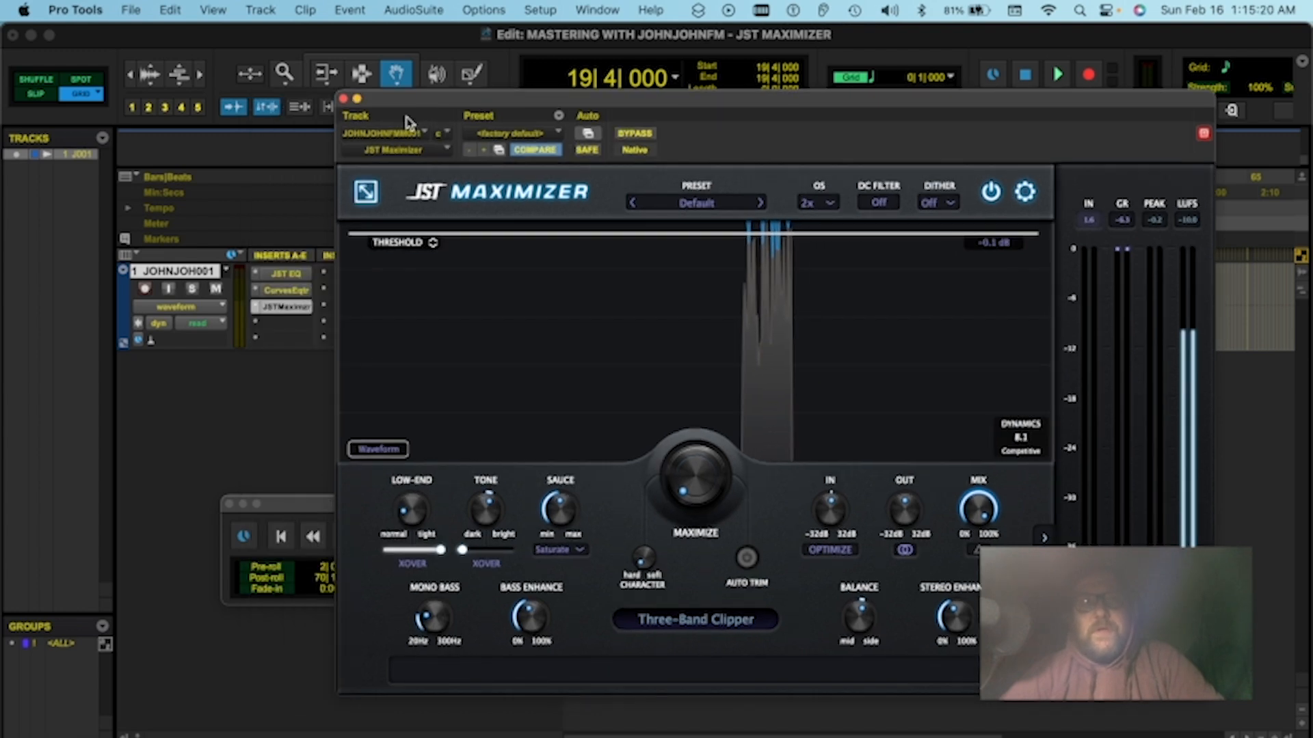
left_click(279, 323)
mouse_move(340, 324)
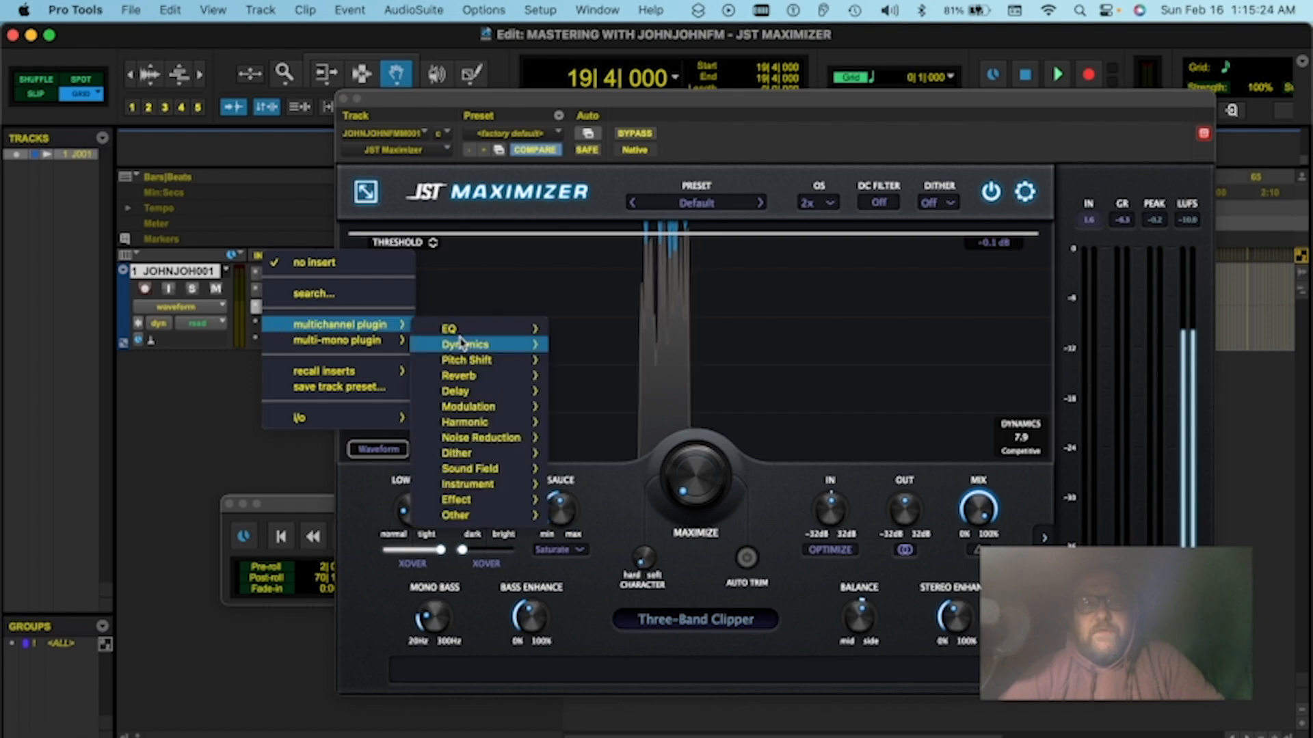
mouse_move(465, 345)
scroll(638, 628, "down", 10)
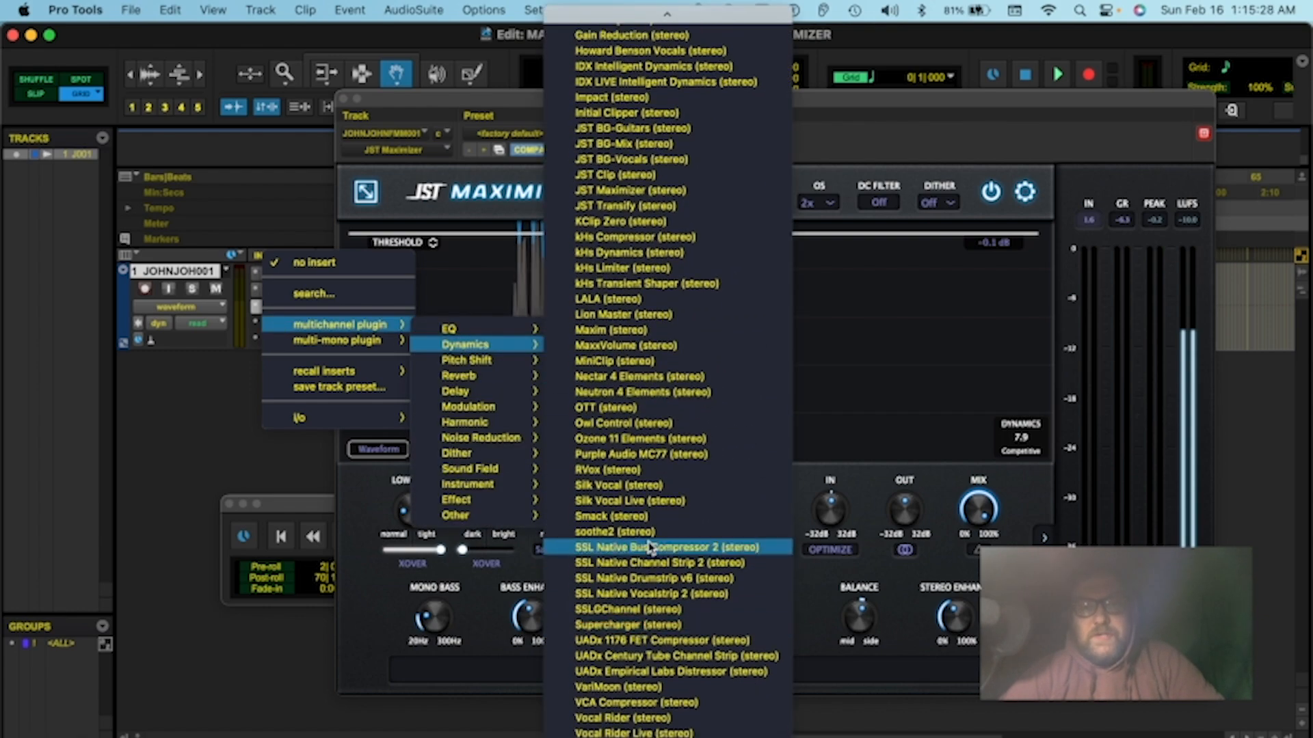
left_click(667, 330)
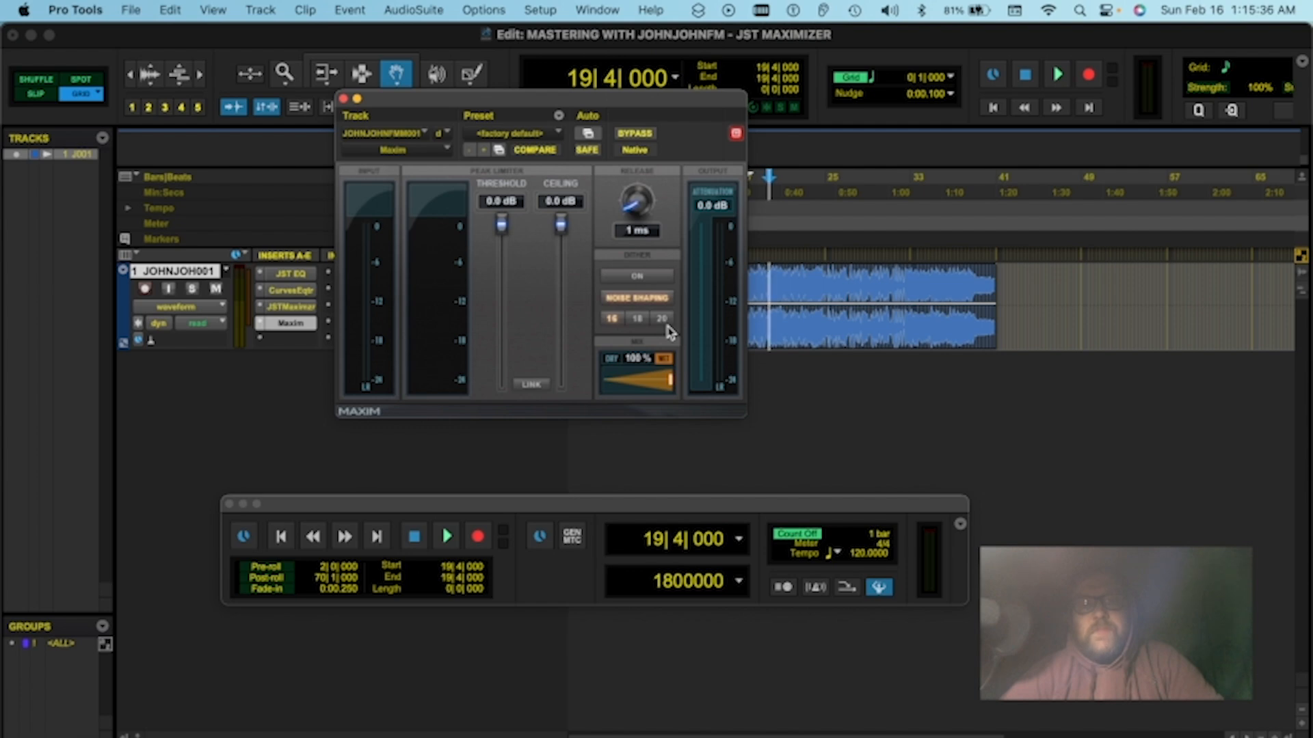
left_click_drag(445, 117, 590, 209)
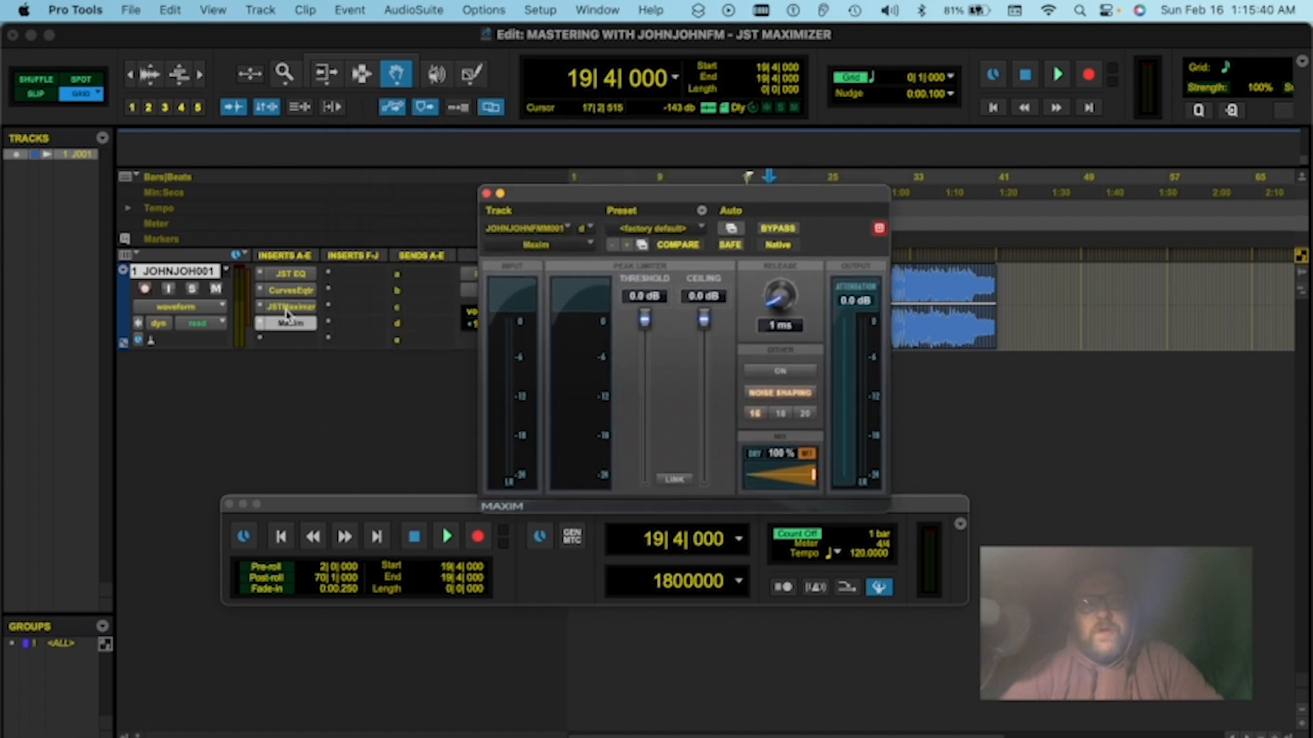
- Make the JST Maximizer insert inactive and set Maxim's ceiling to -0.1 dB
right_click(287, 316)
left_click(296, 329)
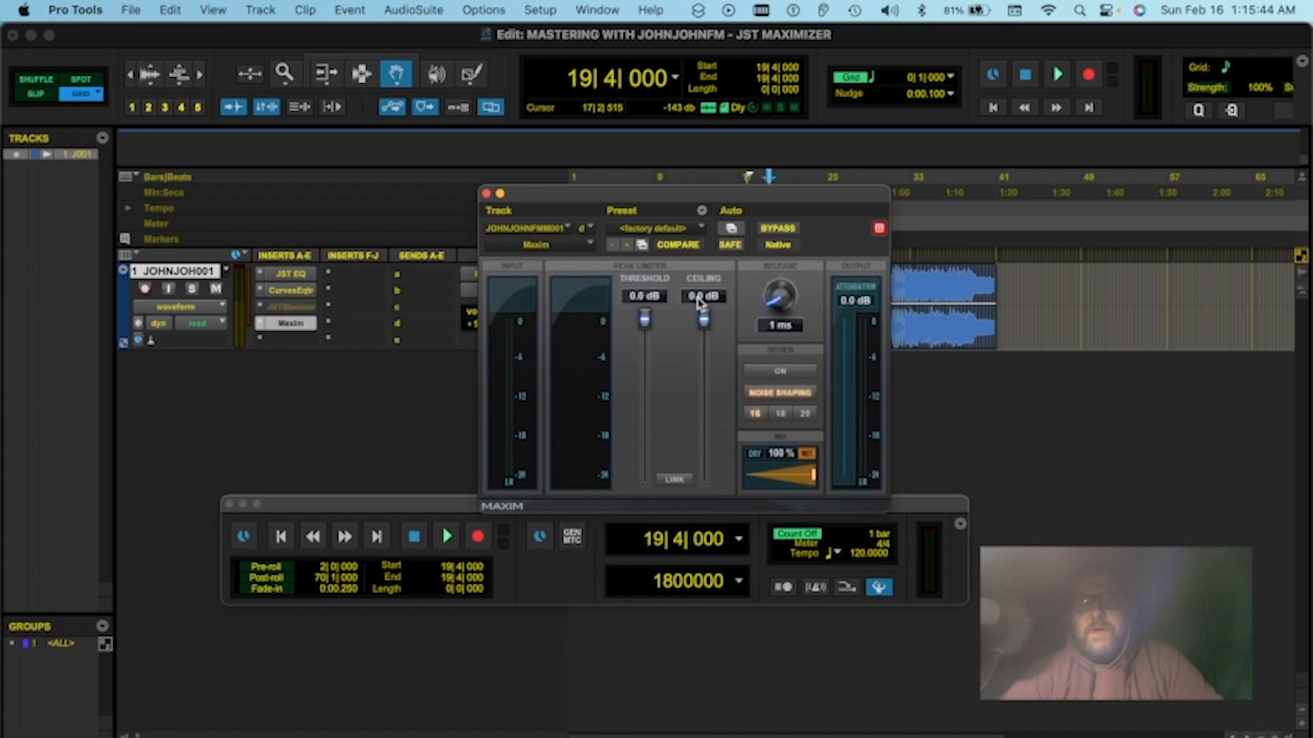
left_click(698, 301)
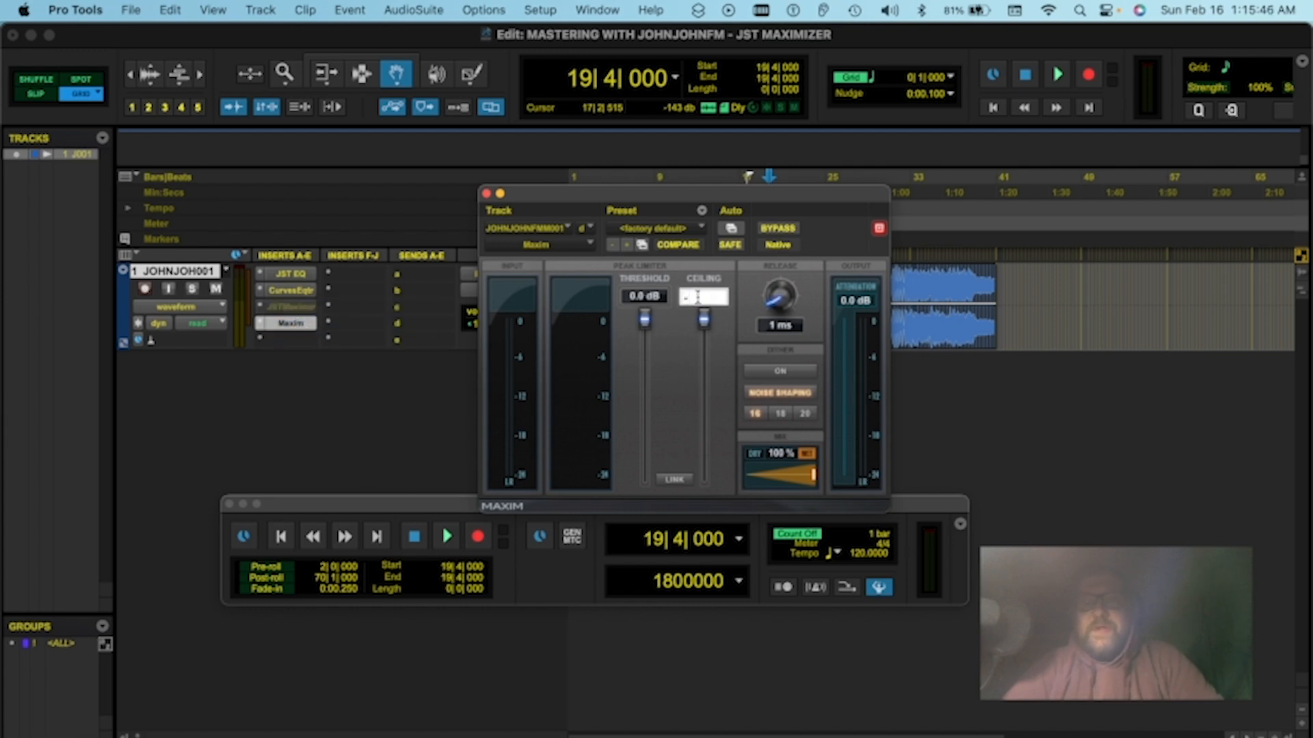
key("Return")
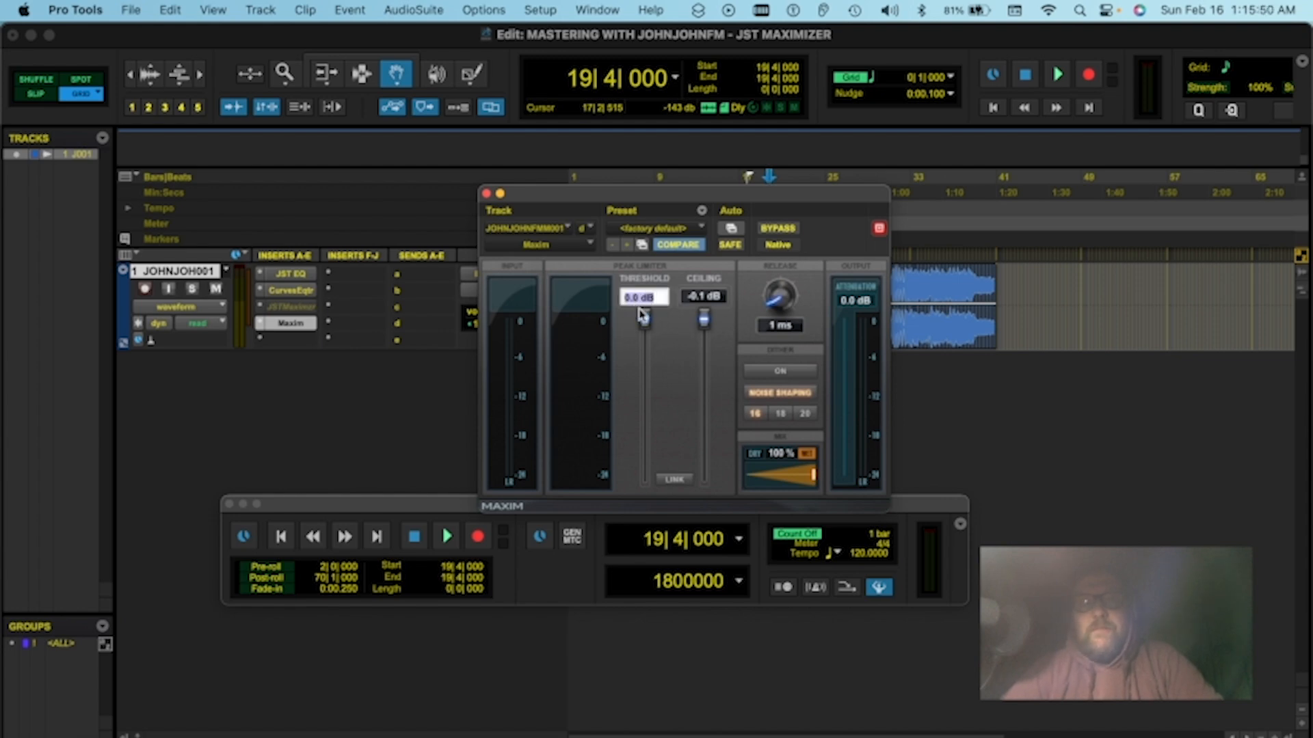
left_click(658, 319)
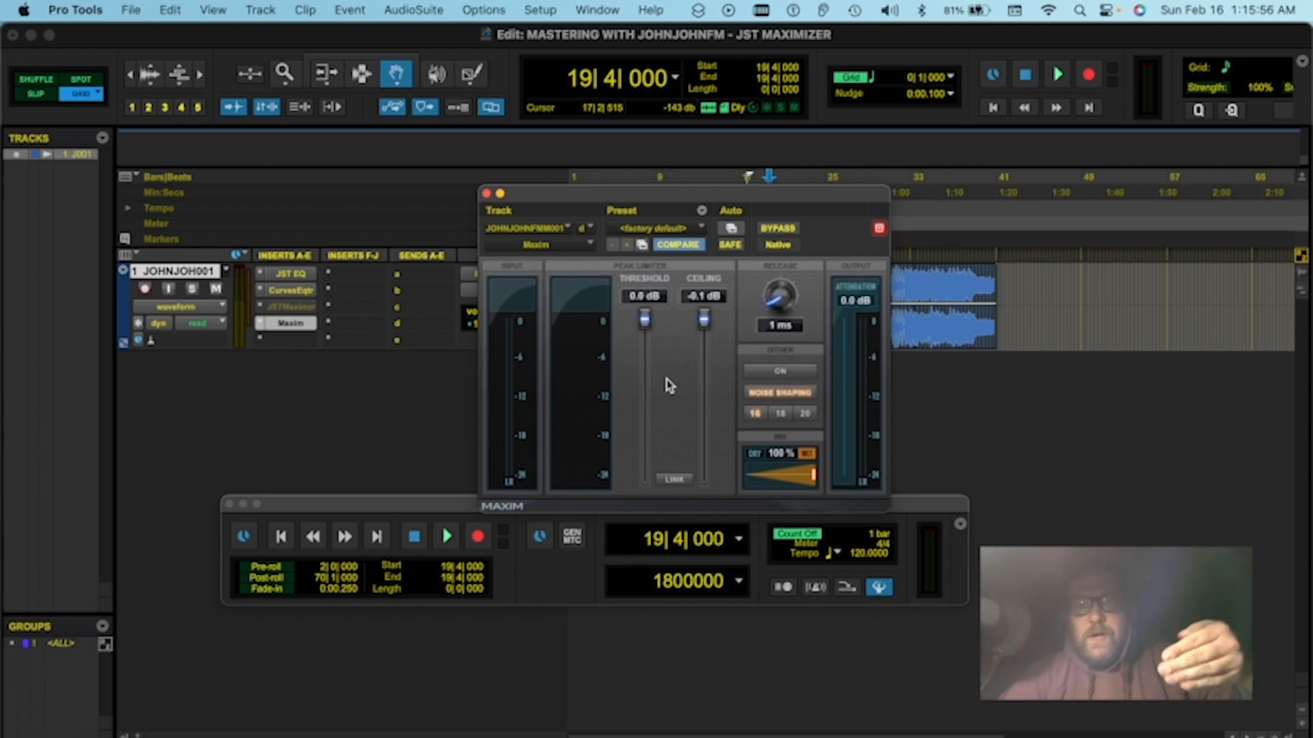
- Lower Maxim's threshold to -7.3 dB while auditioning the track, stop playback, and clear its level histogram
key("space")
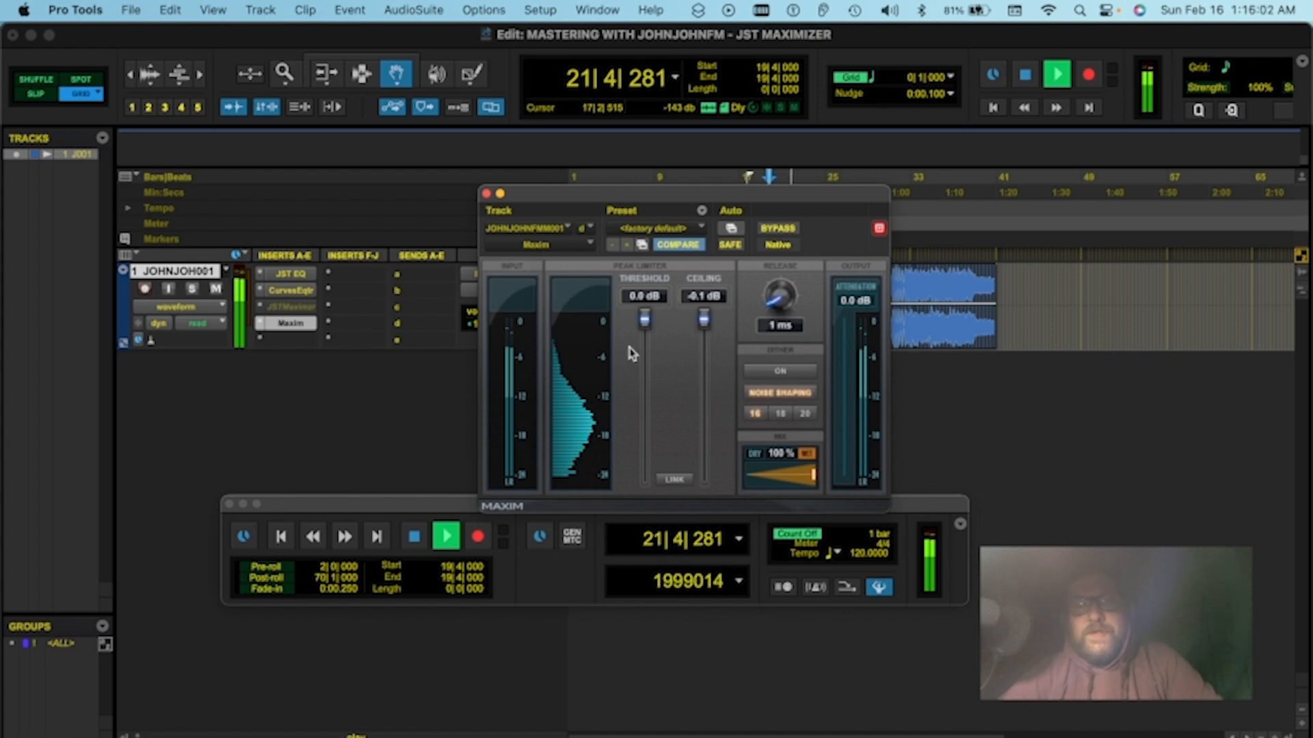
left_click_drag(644, 317, 645, 373)
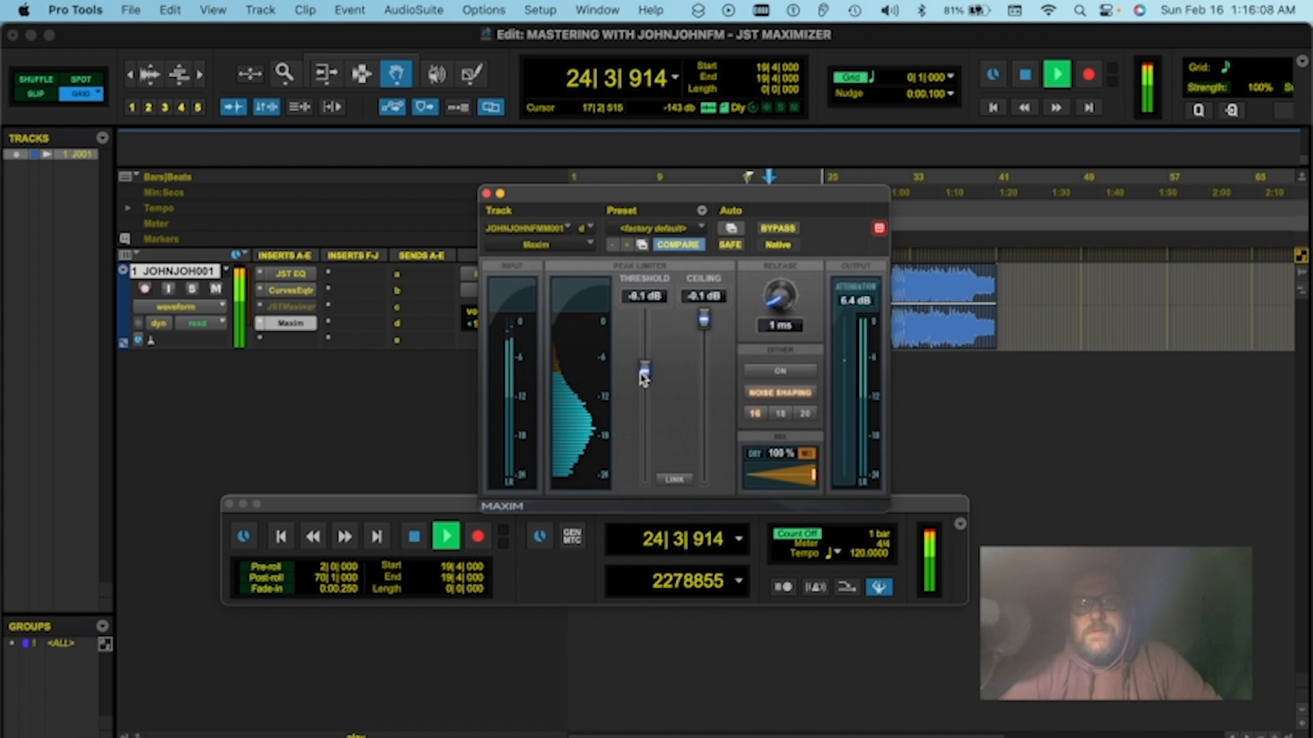
left_click_drag(644, 378, 643, 373)
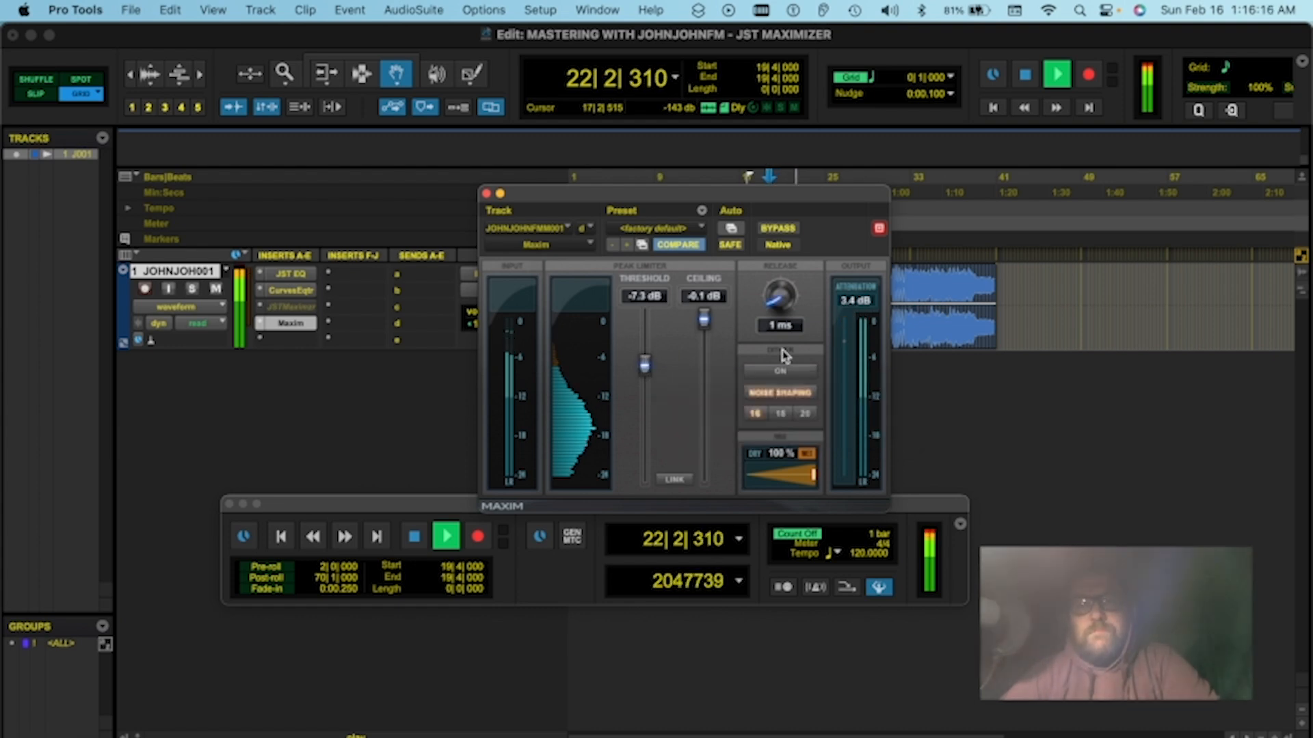
key("space")
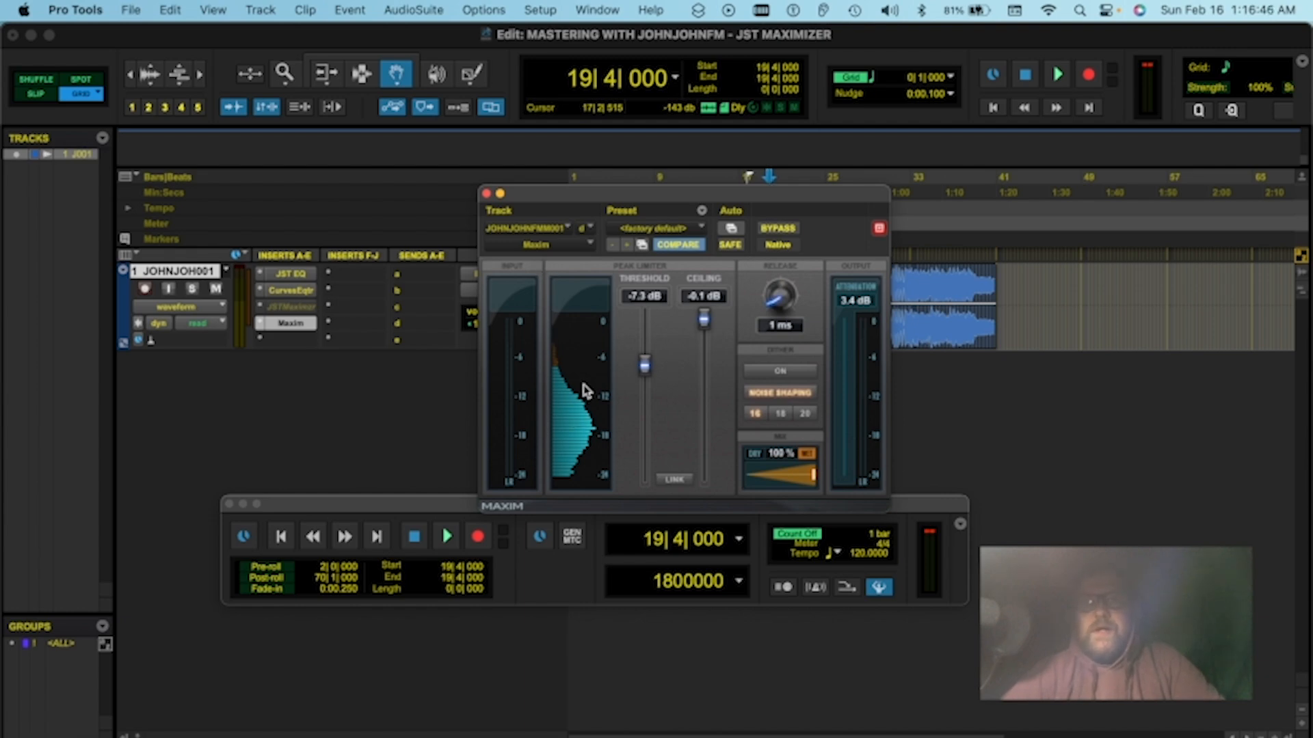
left_click(567, 355)
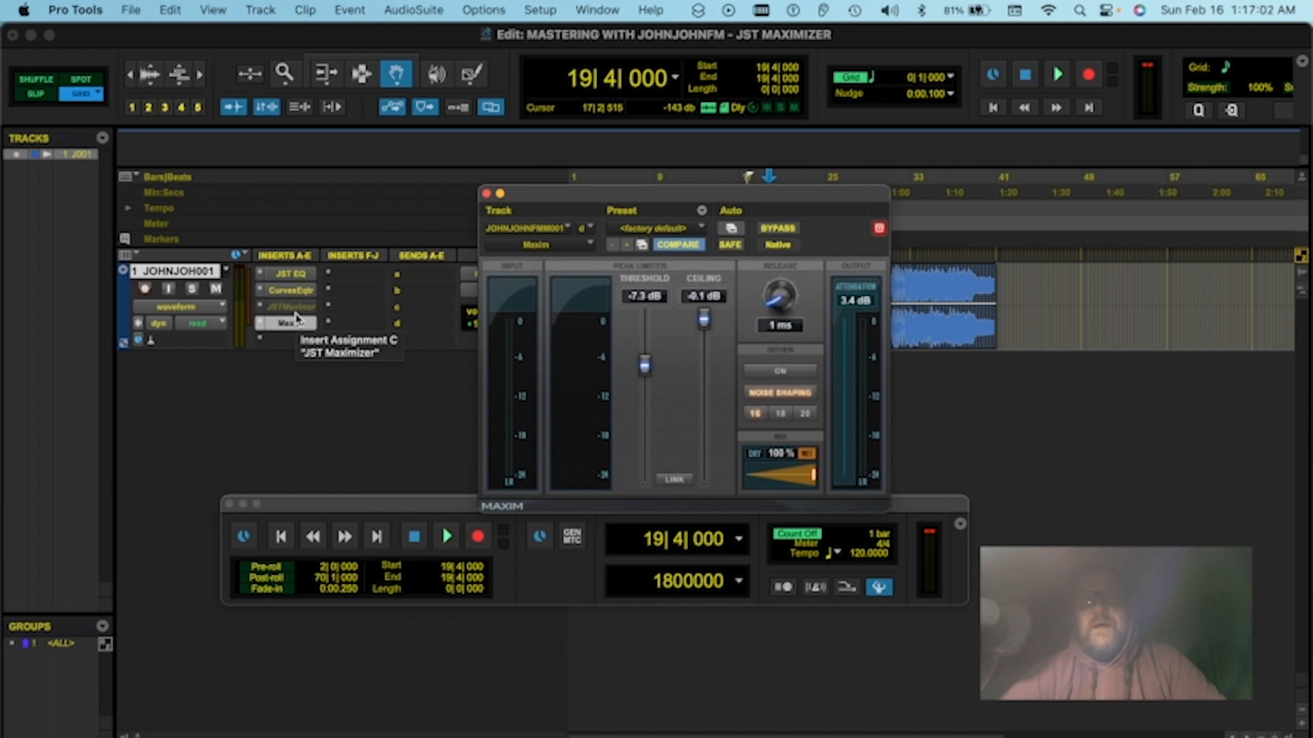
- Make the Maxim insert inactive and reactivate the JST Maximizer insert
right_click(290, 323)
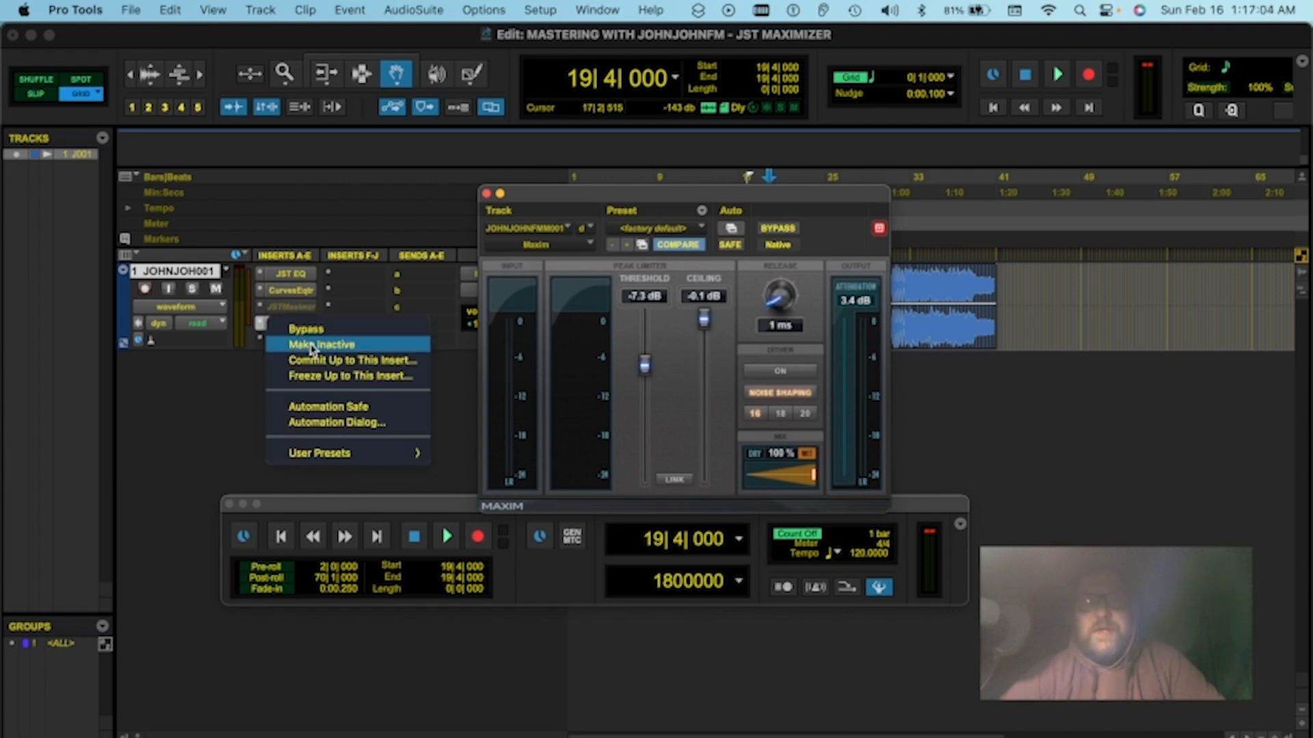
left_click(311, 345)
right_click(297, 314)
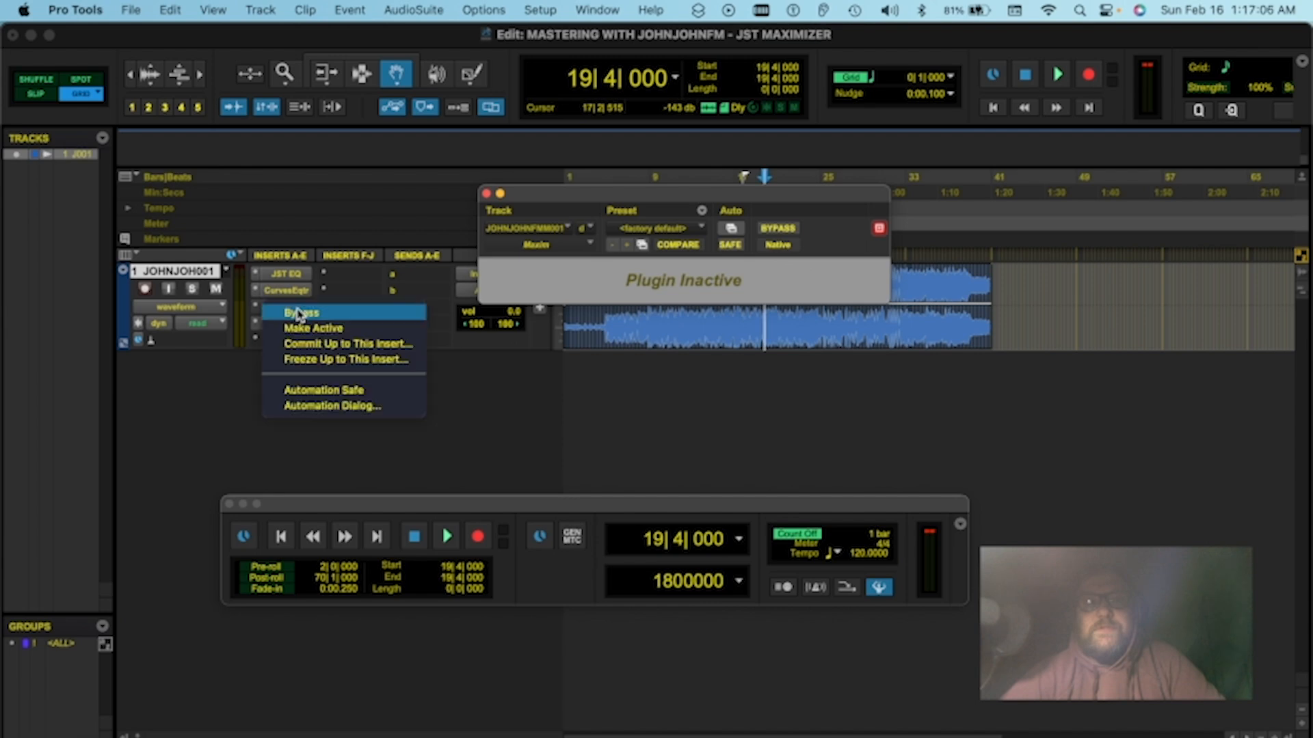
left_click(303, 331)
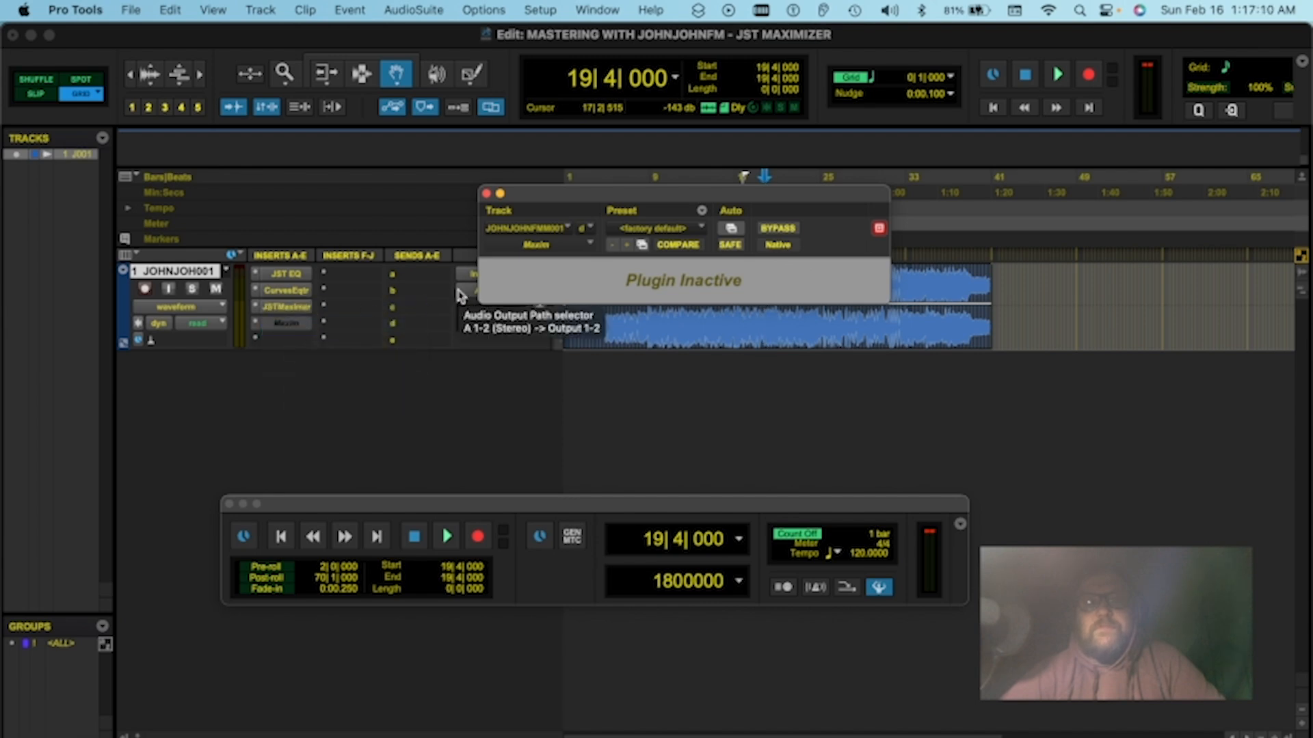
- Close the Maxim window and open the JST Maximizer window, placing it so all its controls are in view
left_click(486, 193)
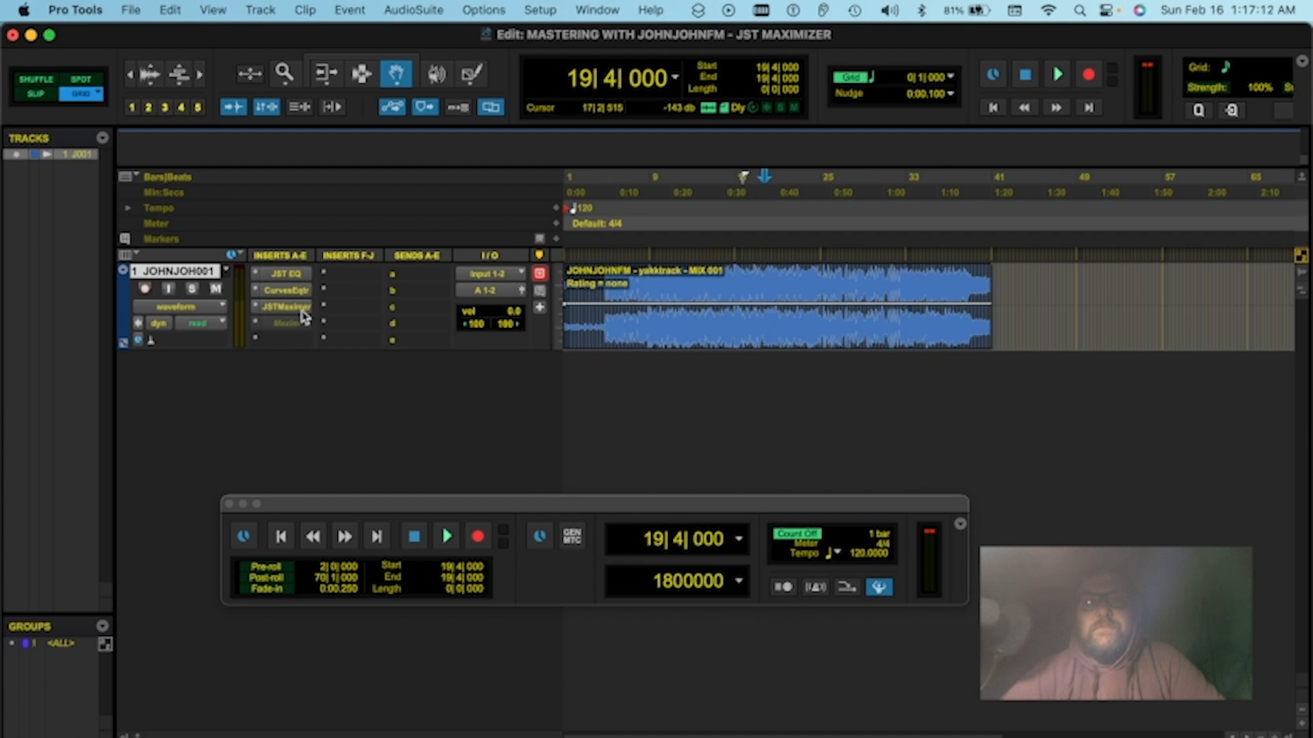
left_click(302, 313)
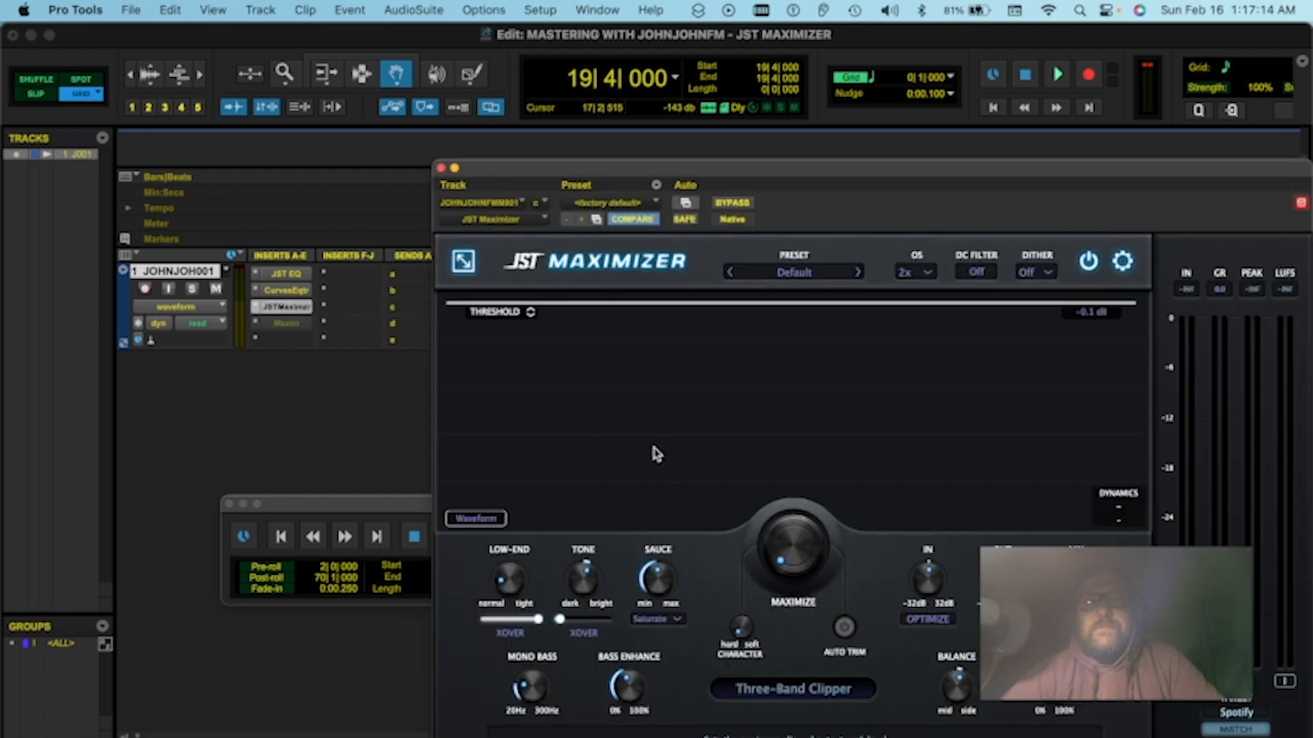
left_click_drag(754, 172, 630, 67)
- Raise JST Maximizer's Maximize amount while auditioning the track, and stop playback
mouse_move(664, 426)
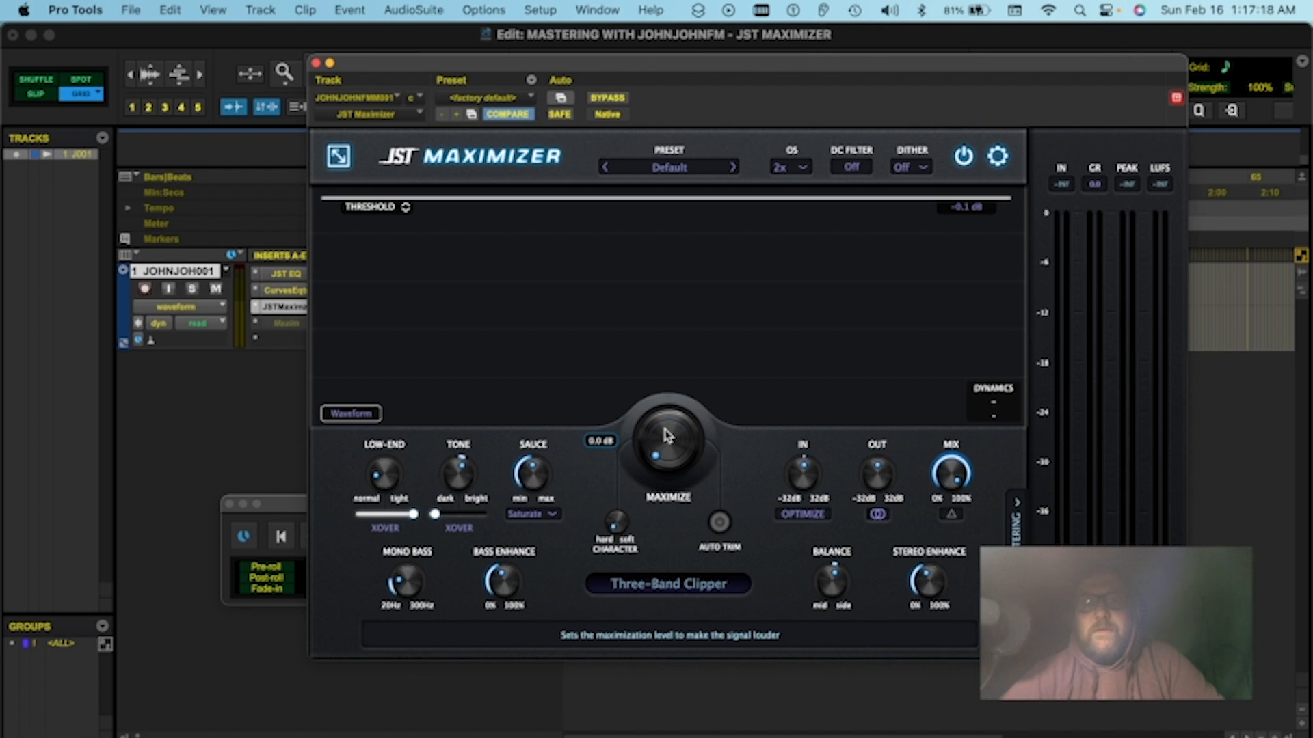
key("space")
left_click_drag(666, 435, 670, 416)
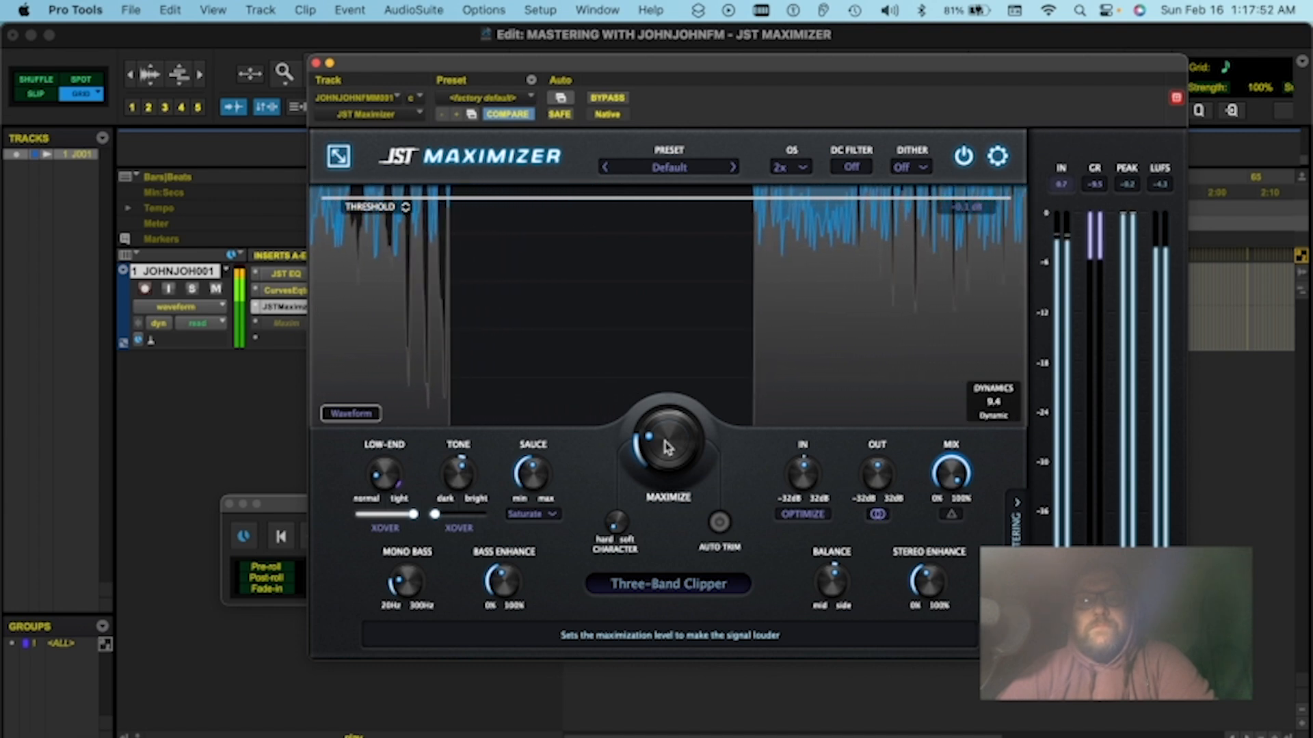
key("space")
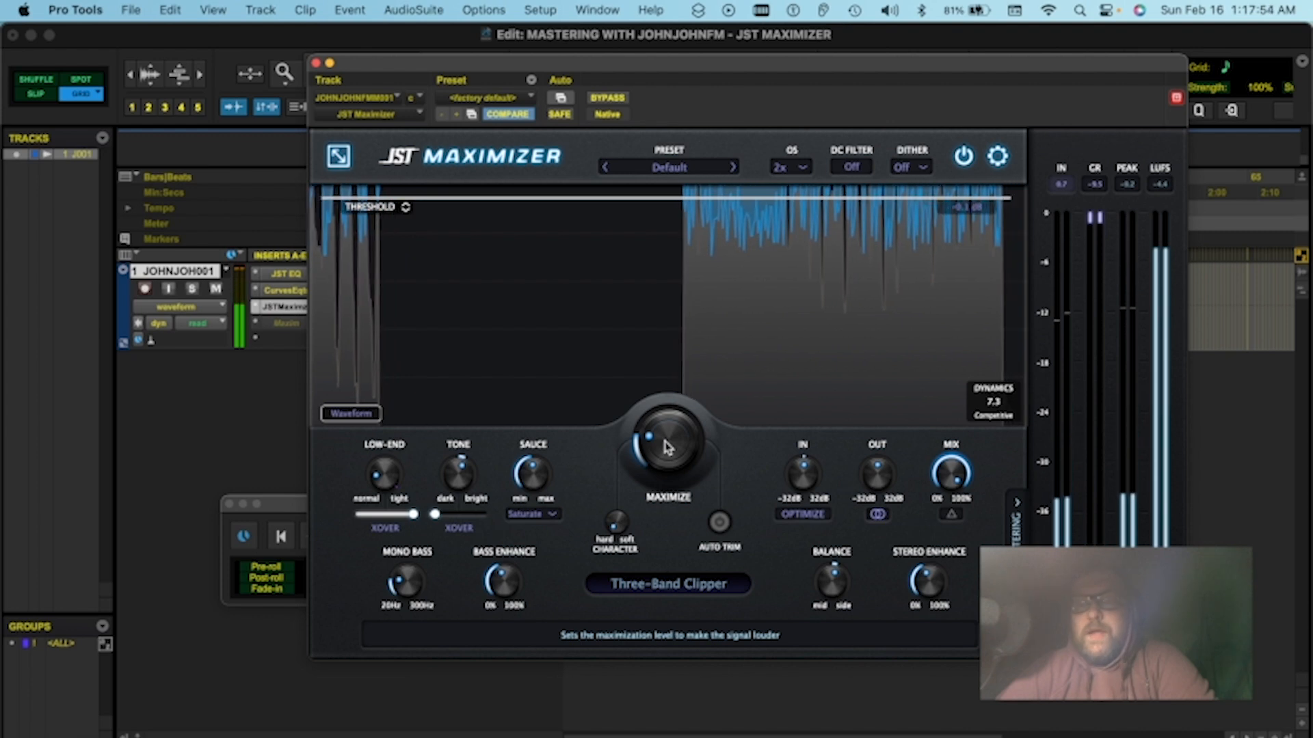
- Turn JST Maximizer's Character slightly toward soft, to about 11%, and audition the track with the Three-Band Clipper
mouse_move(608, 526)
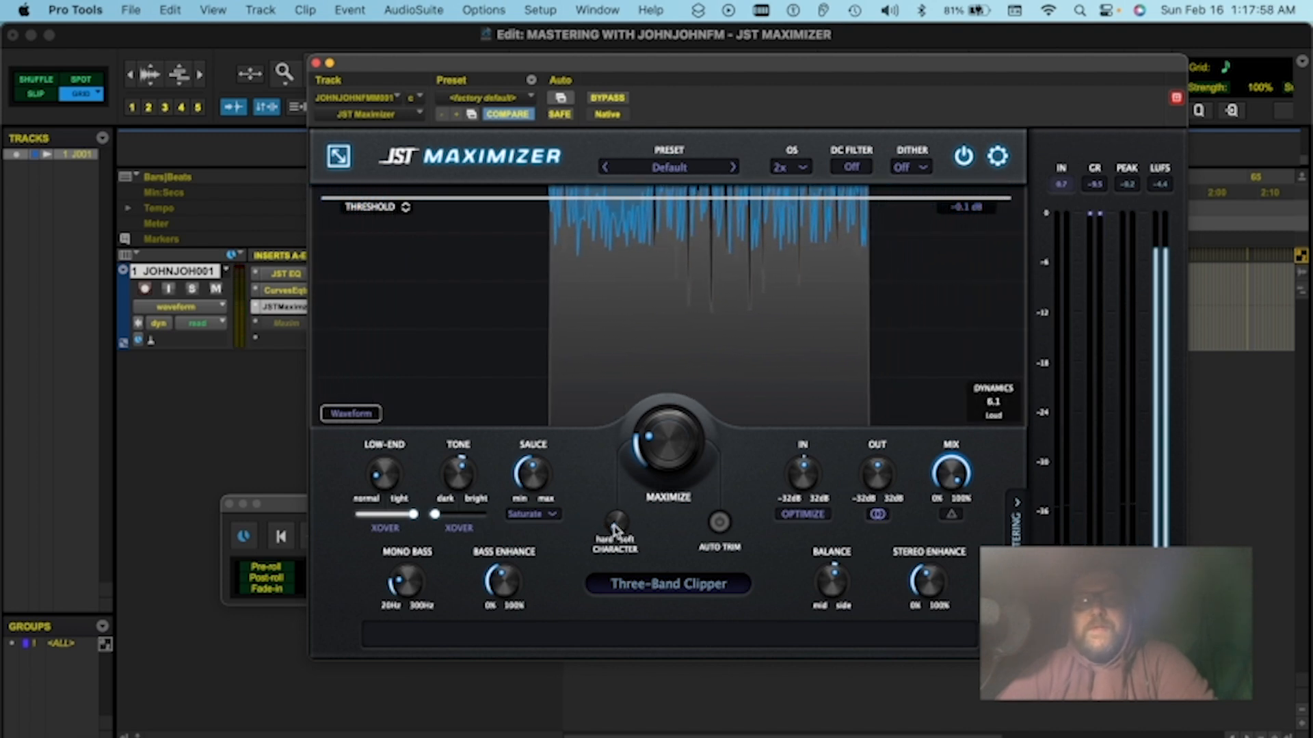
left_click(657, 607)
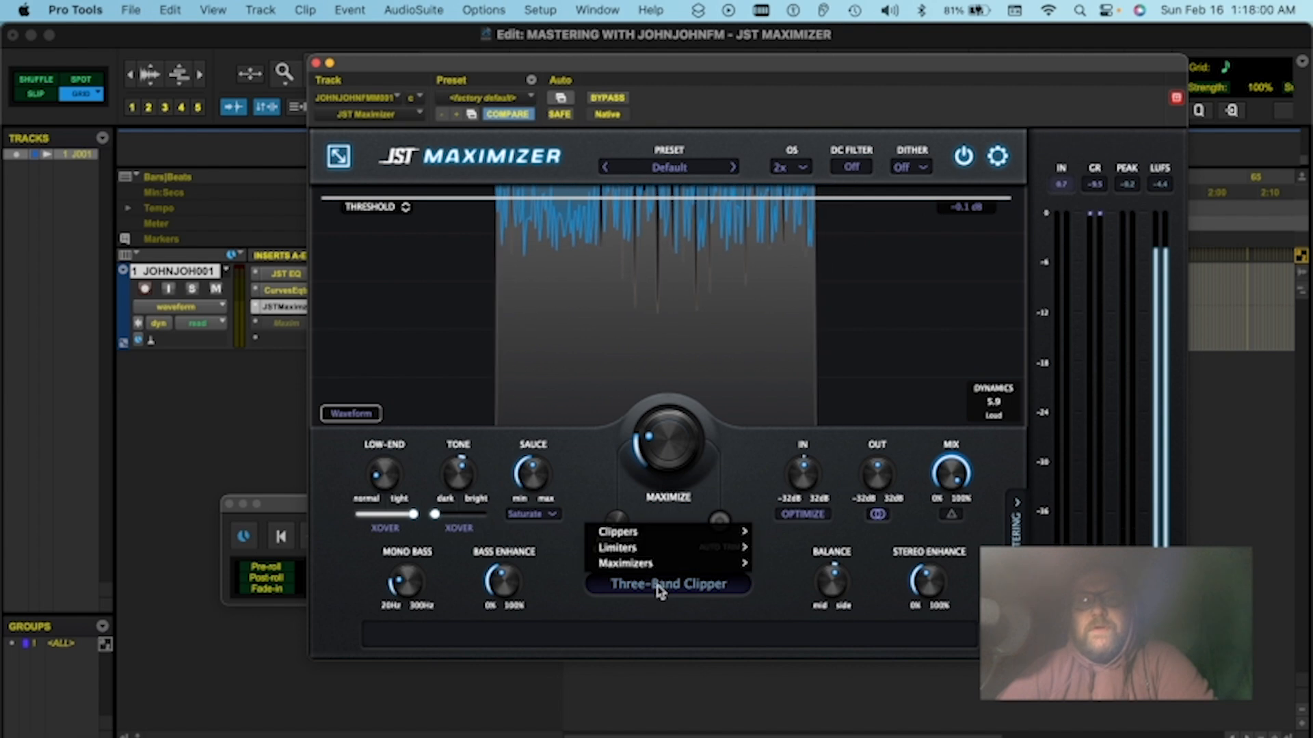
left_click(651, 606)
left_click_drag(628, 536, 623, 521)
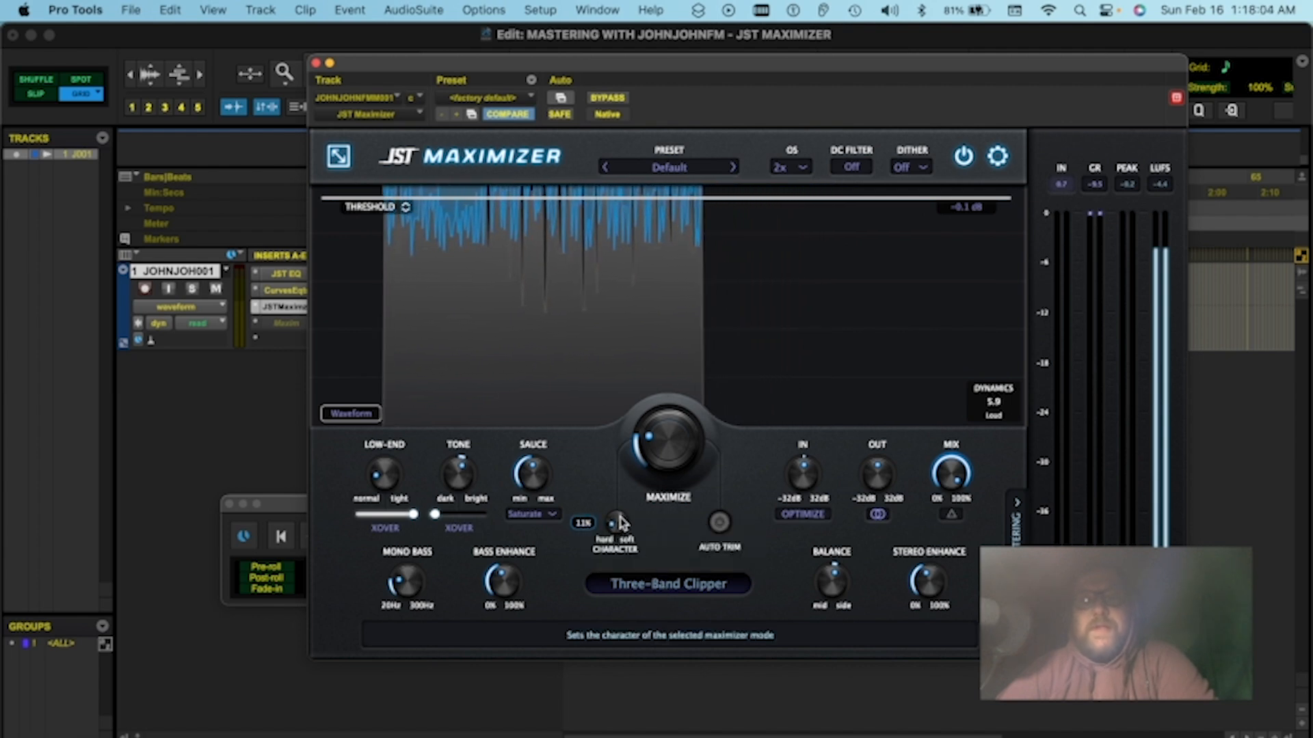
key("space")
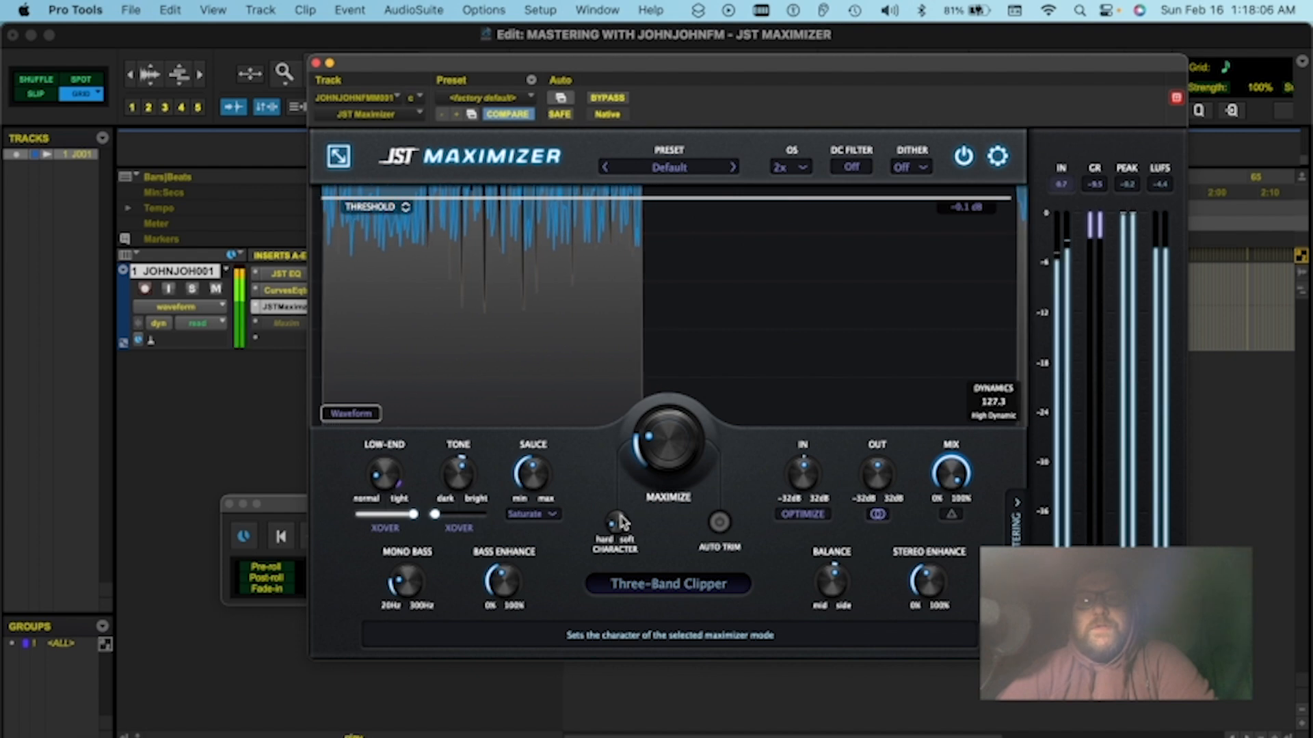
mouse_move(620, 515)
left_mouse_down()
mouse_move(636, 468)
mouse_move(621, 509)
left_mouse_up()
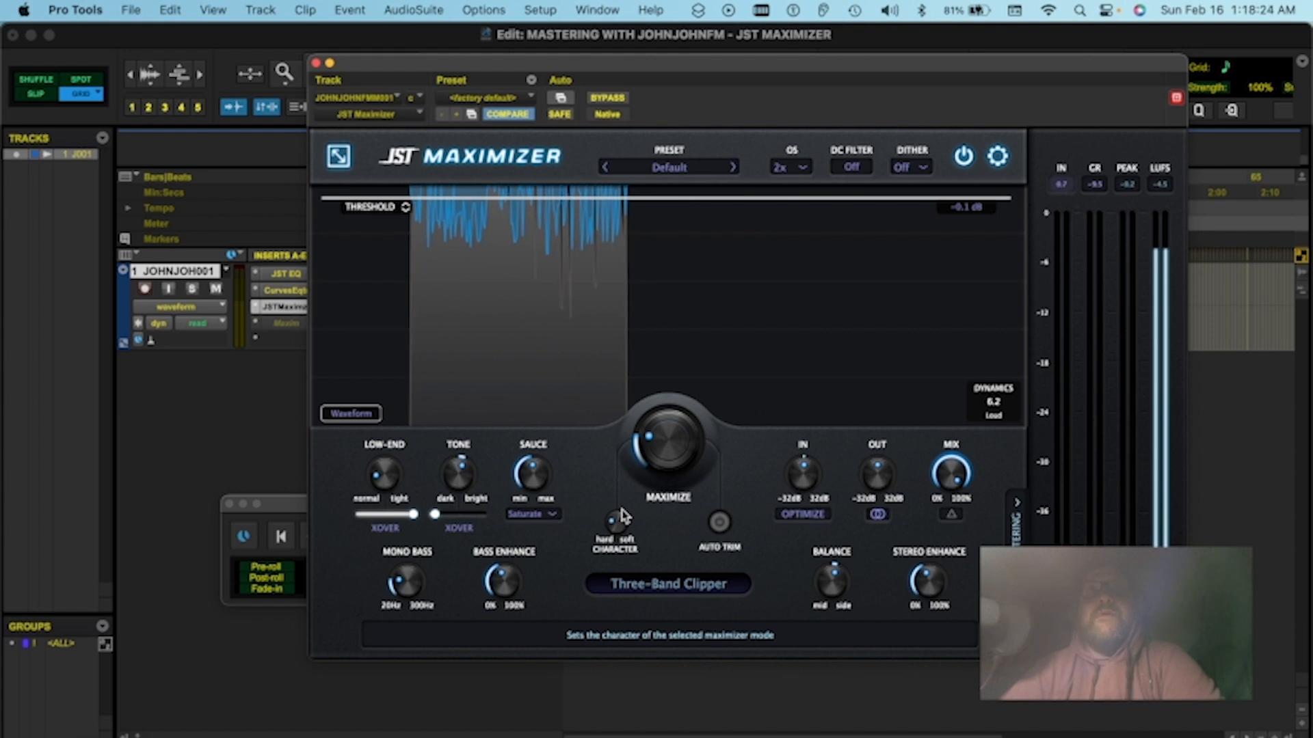
- Configure JST Maximizer's processing quality with 16x oversampling, the DC filter on and 24-bit dither
mouse_move(662, 469)
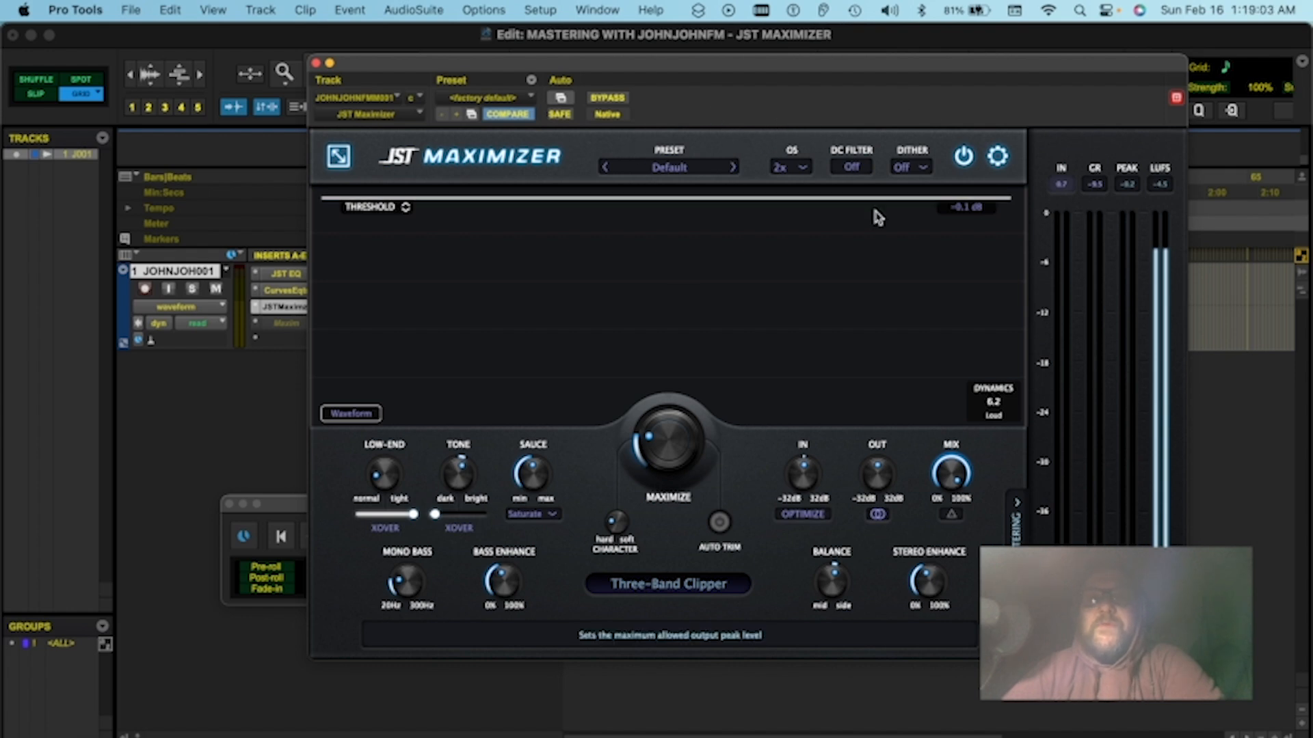
left_click(786, 167)
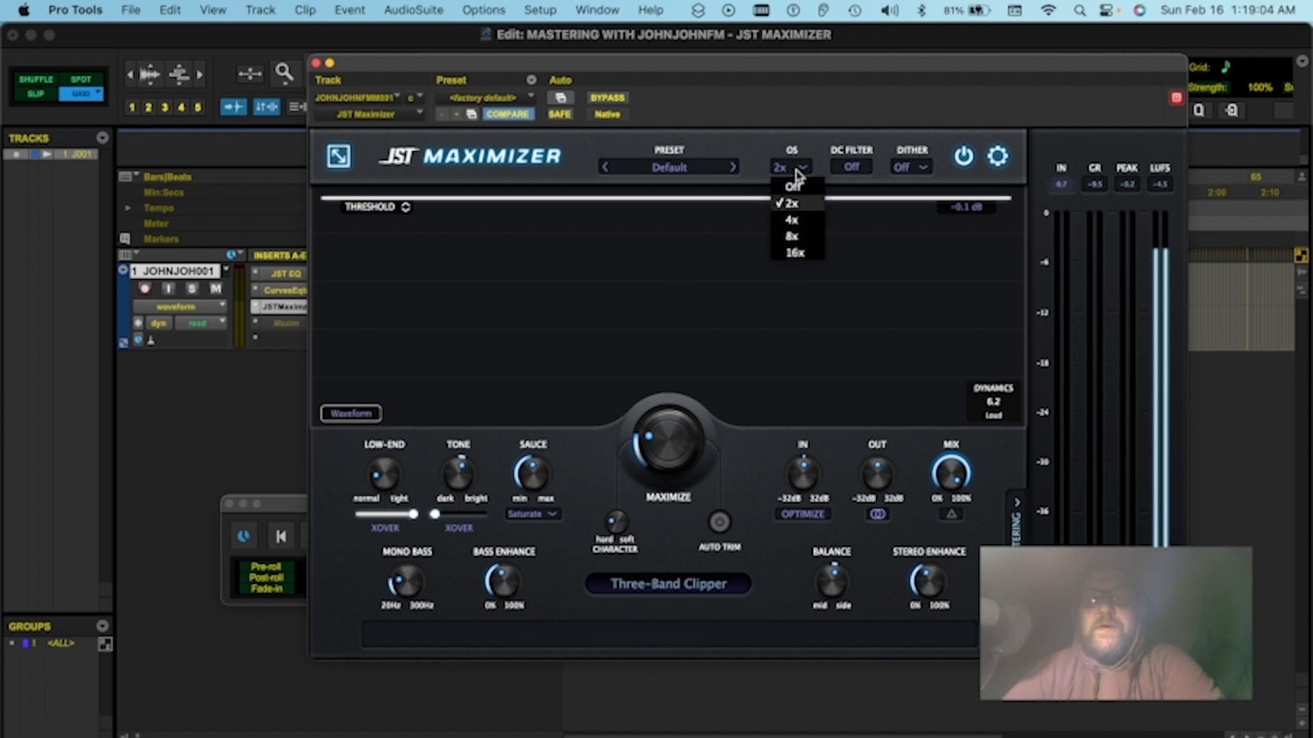
left_click(793, 253)
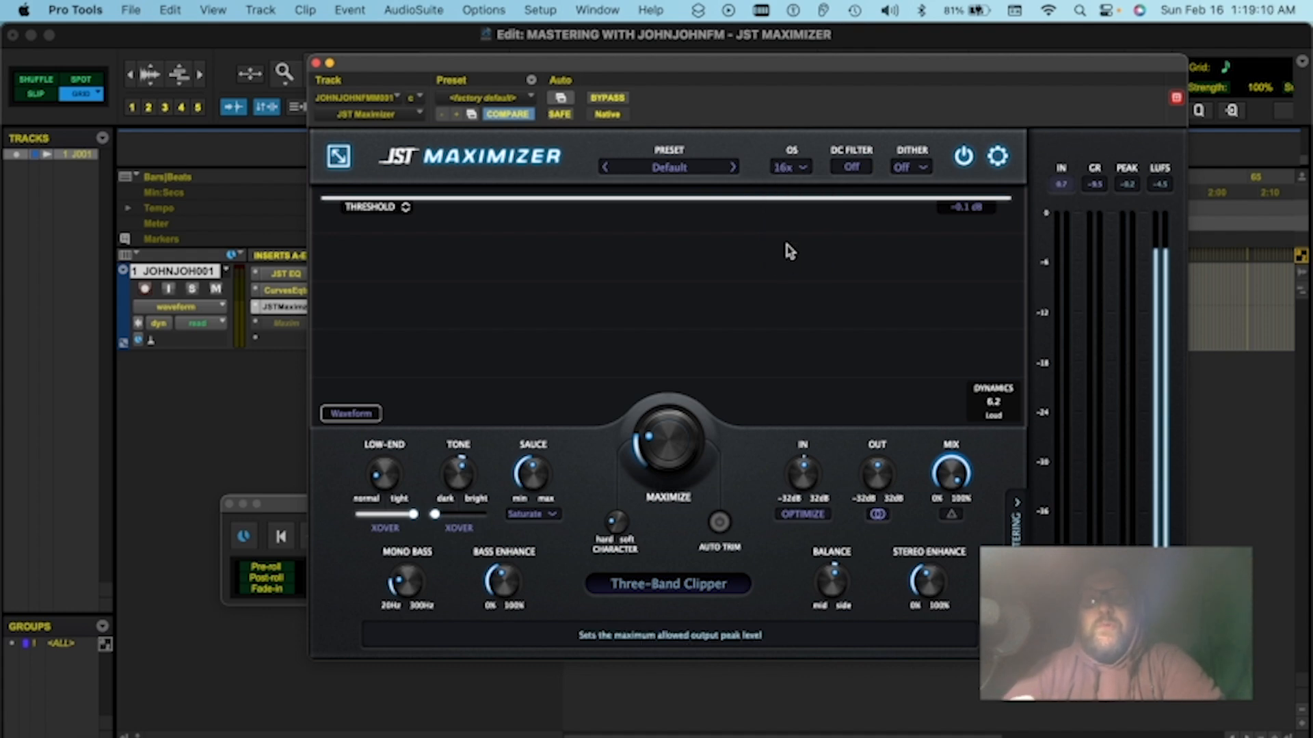
left_click(801, 171)
left_click(803, 174)
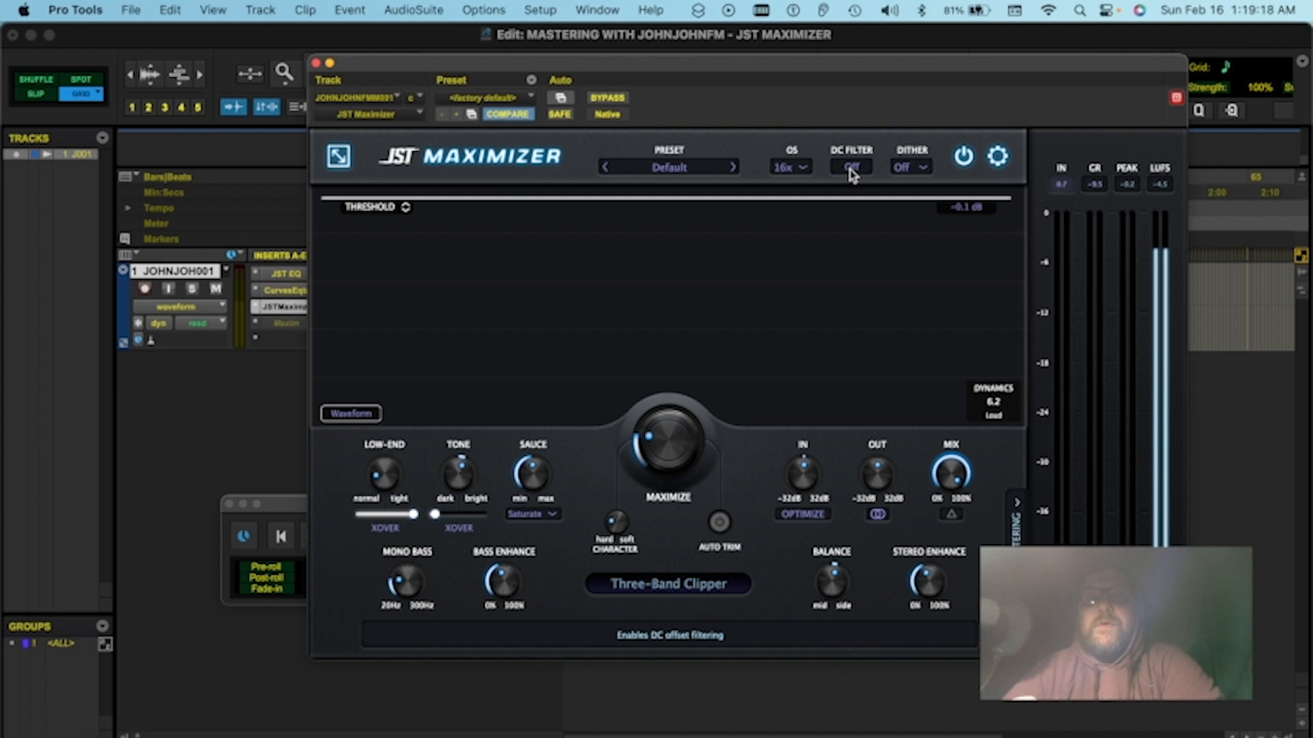
left_click(909, 167)
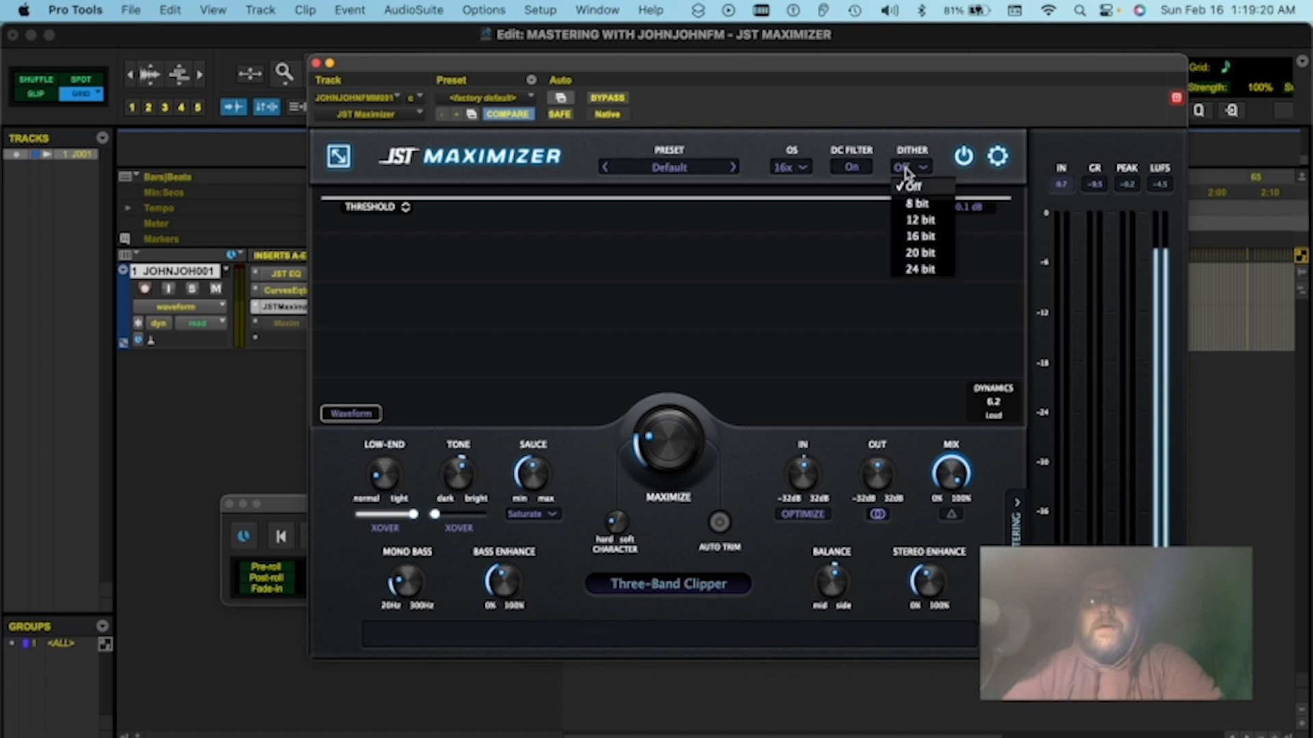
left_click(919, 273)
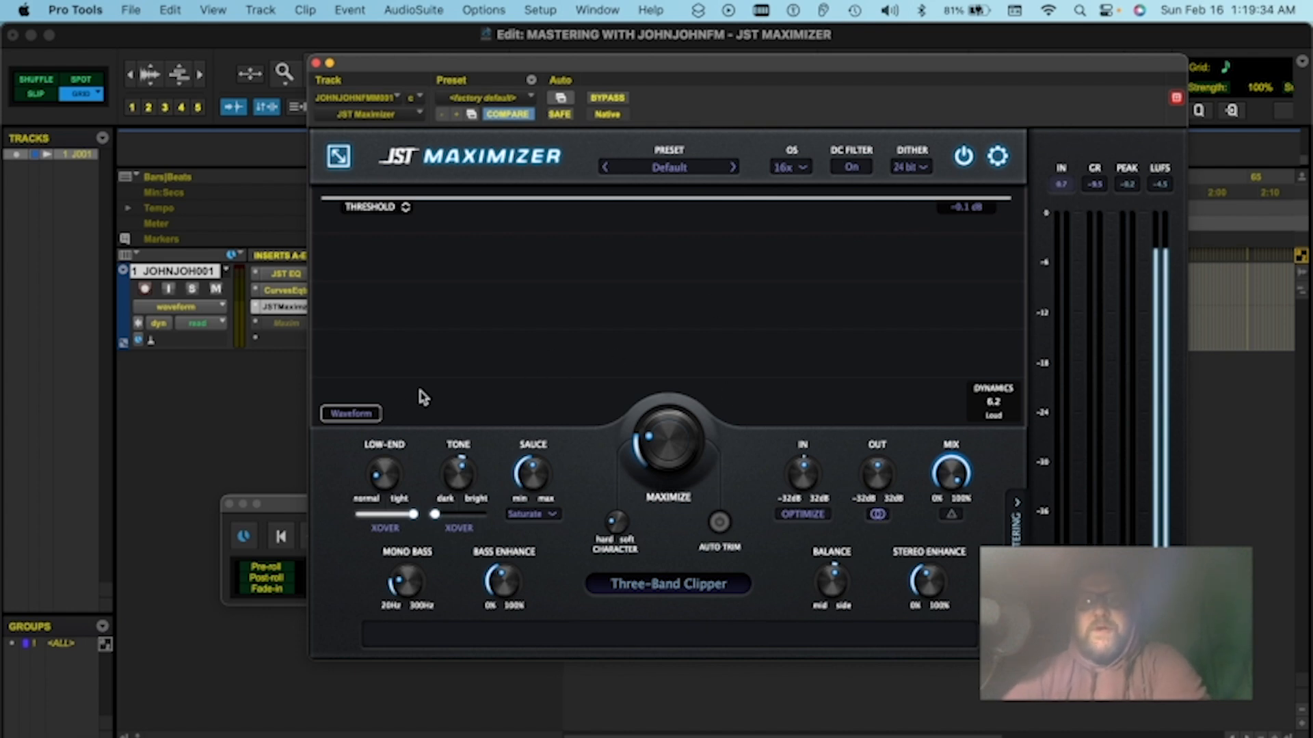
- Switch JST Maximizer's display to Spectrum and Polar Sample, and examine the stereo image in Polar Sample during playback
left_click(346, 413)
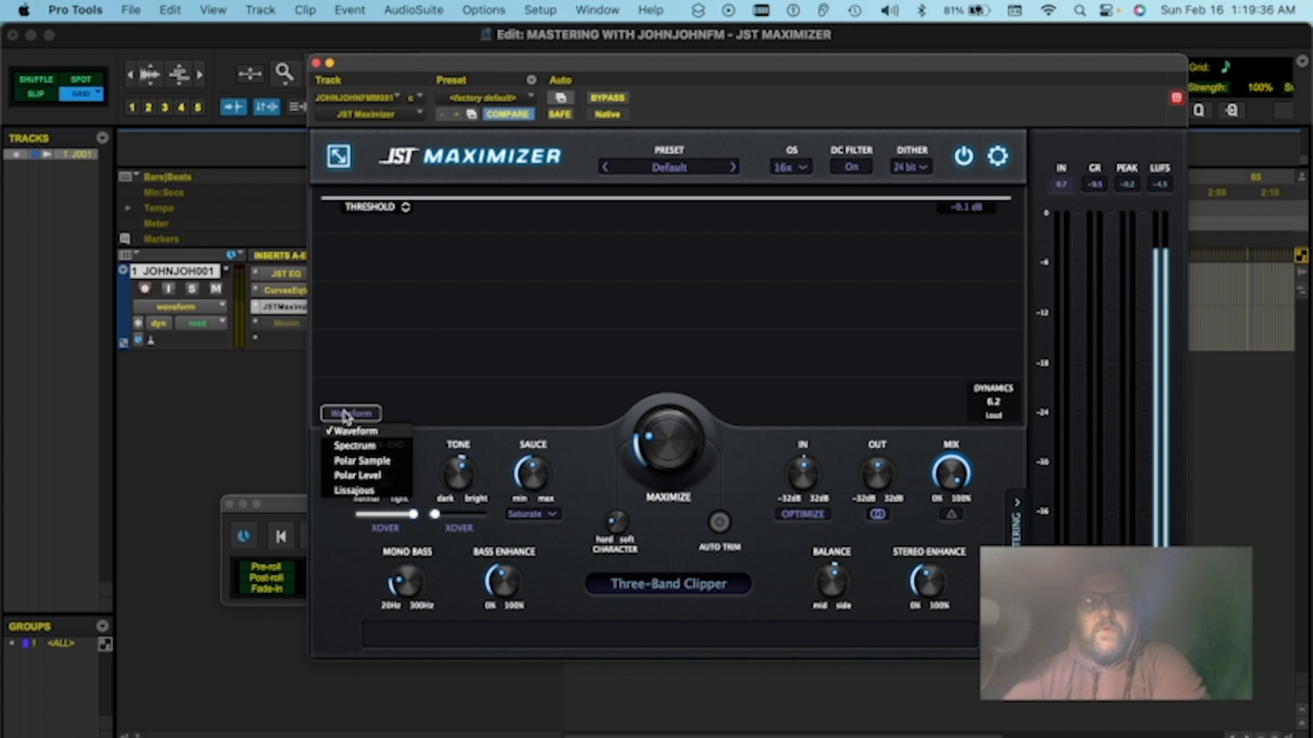
left_click(352, 446)
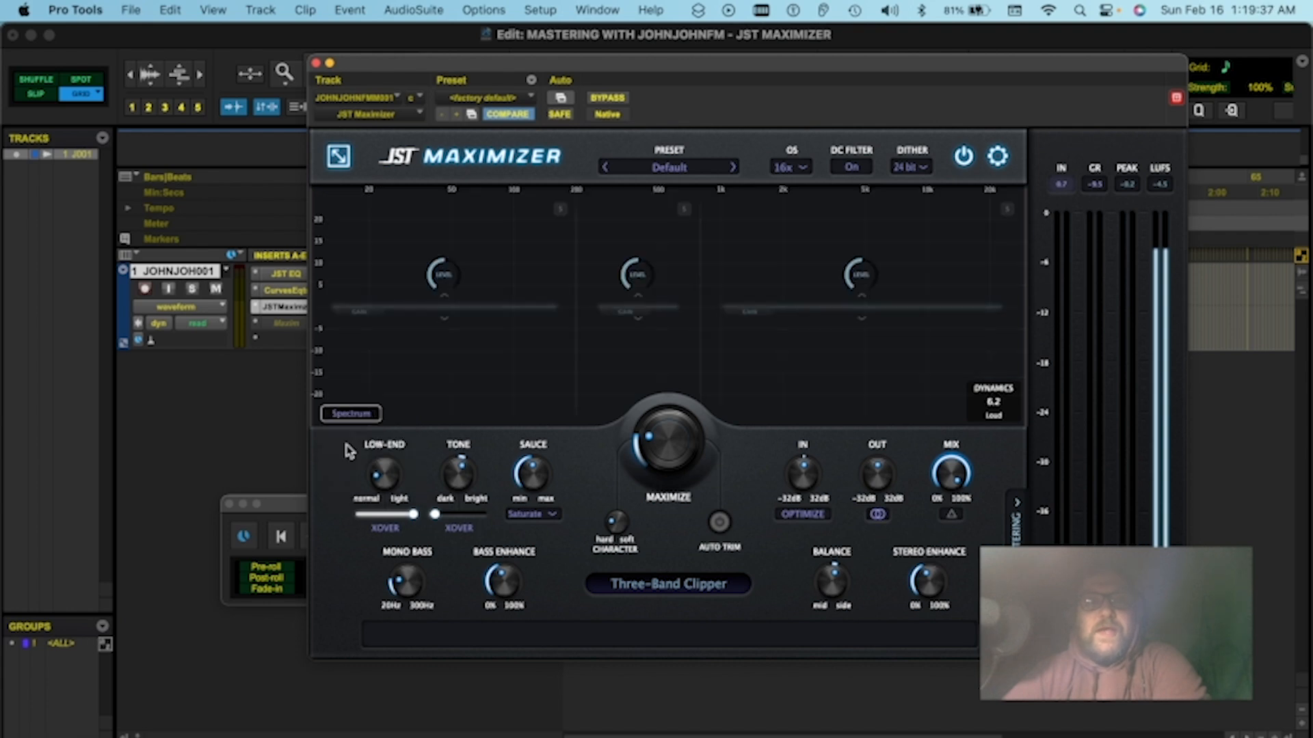
left_click(344, 406)
left_click(345, 461)
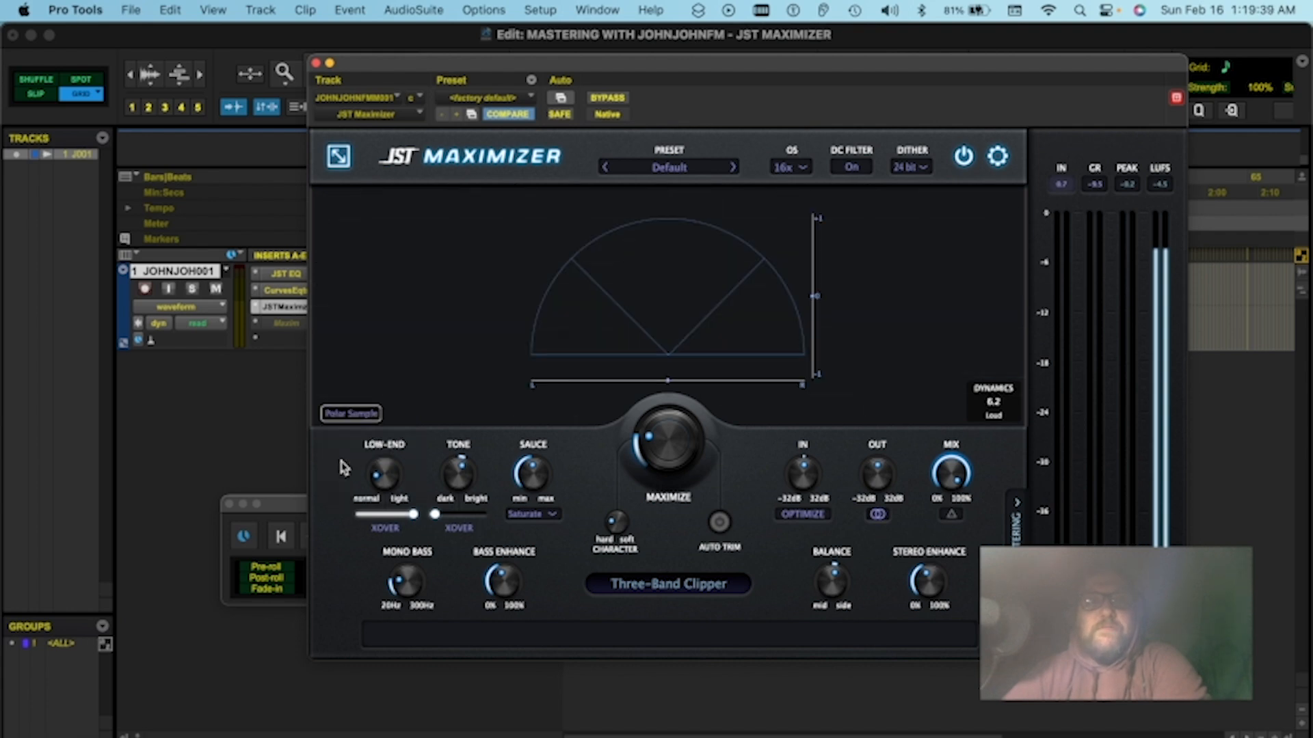
key("space")
left_click(350, 415)
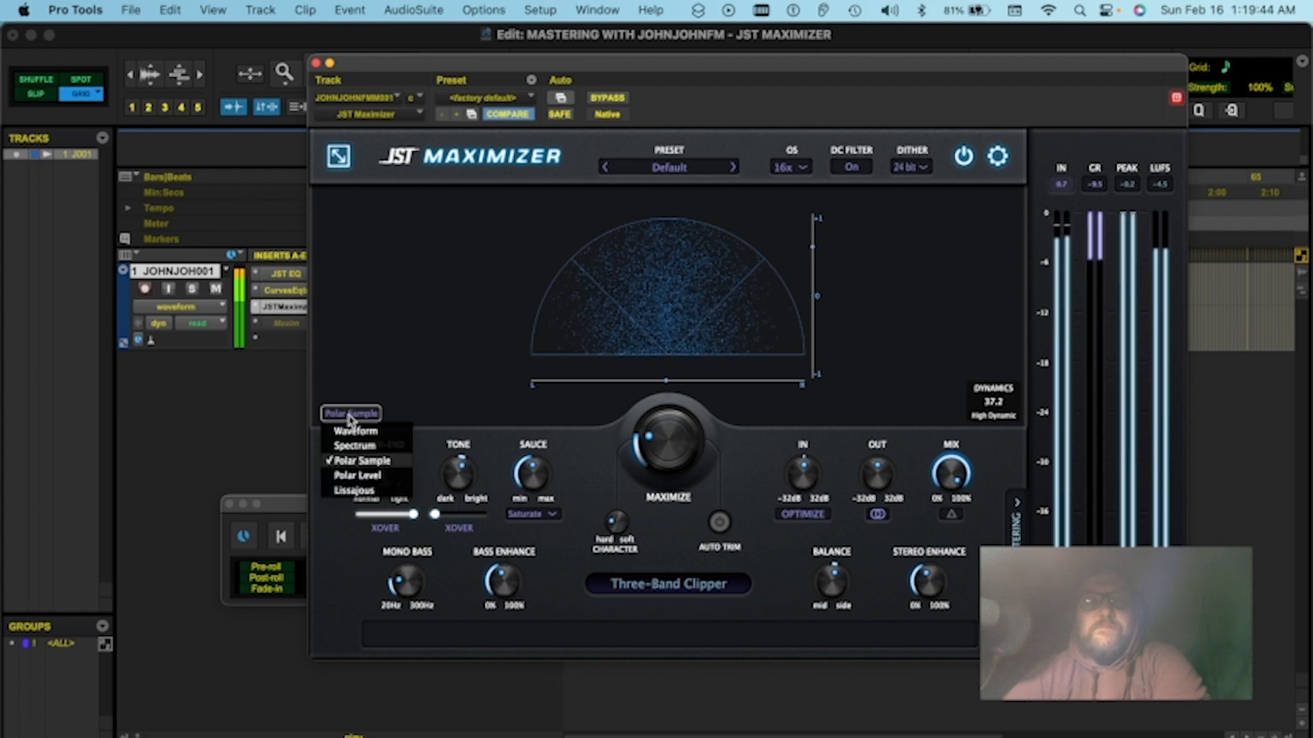
left_click(397, 348)
key("space")
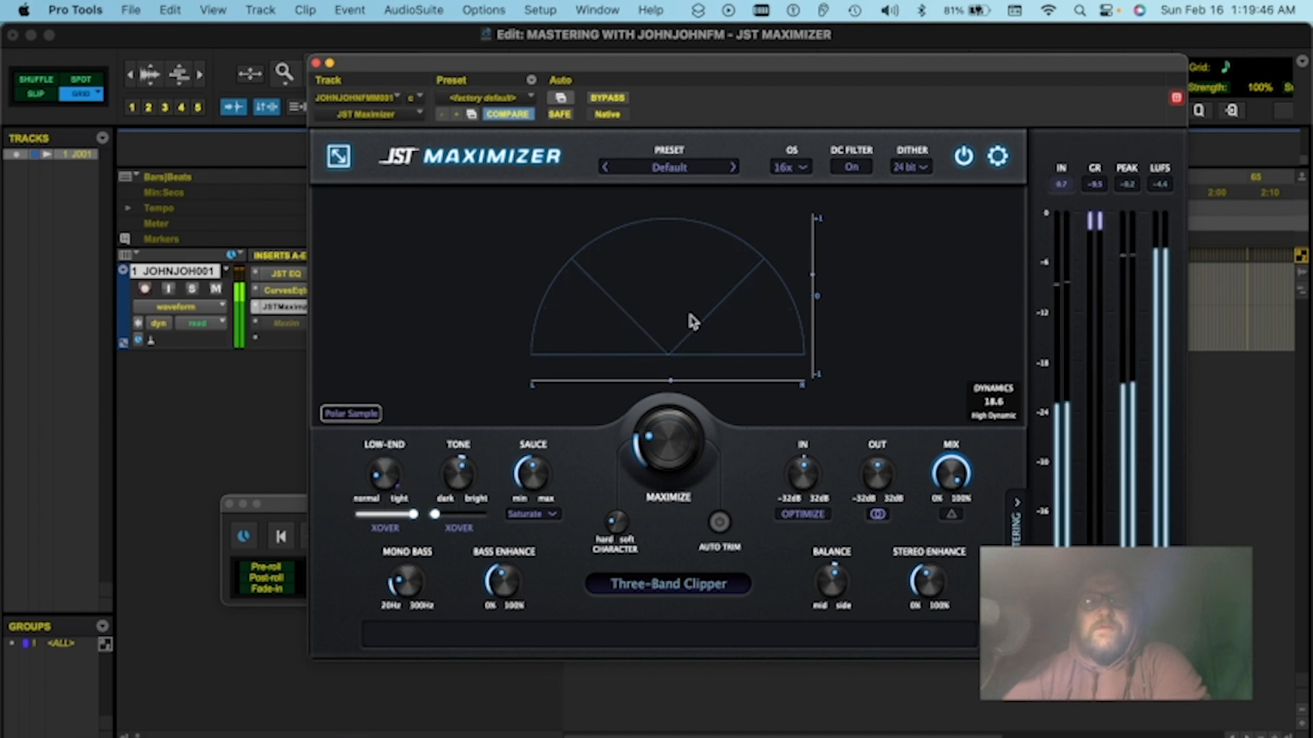
- Compare the track's stereo image in the Polar Level and Lissajous displays during playback
left_click(345, 414)
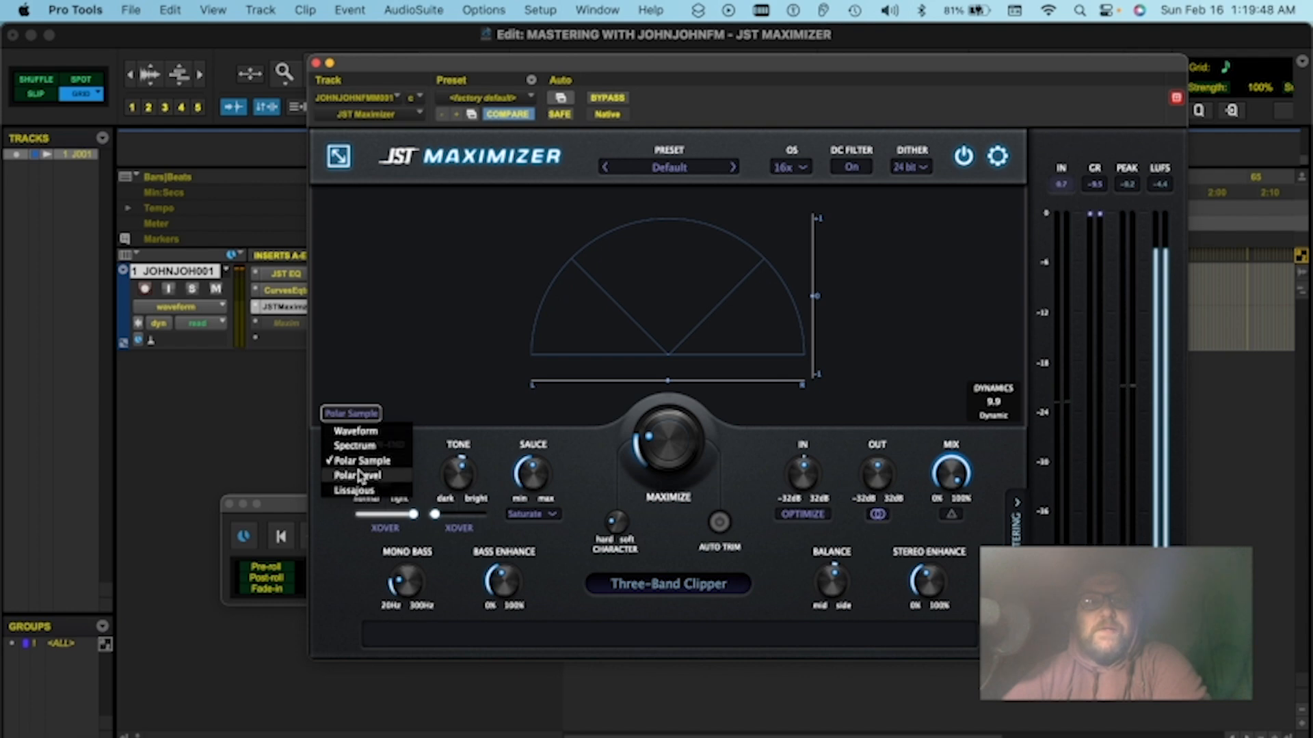
left_click(359, 476)
key("space")
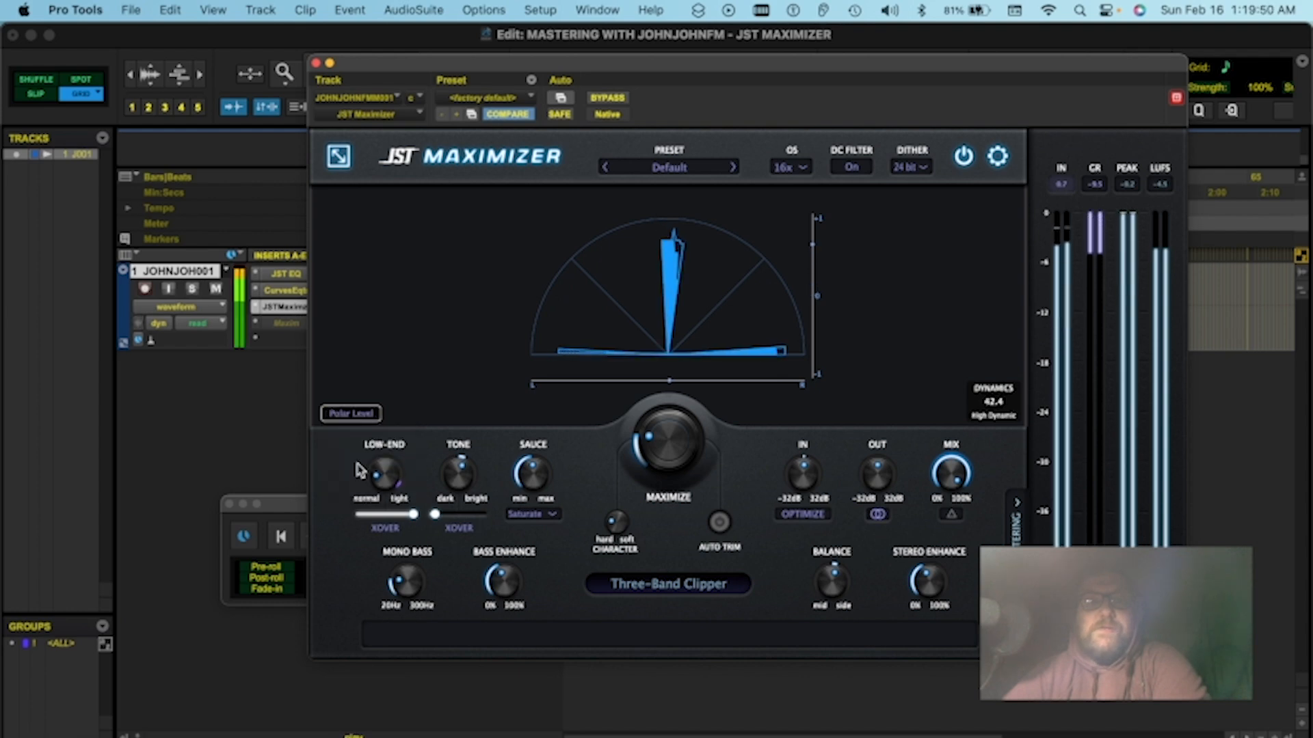
key("space")
left_click(350, 414)
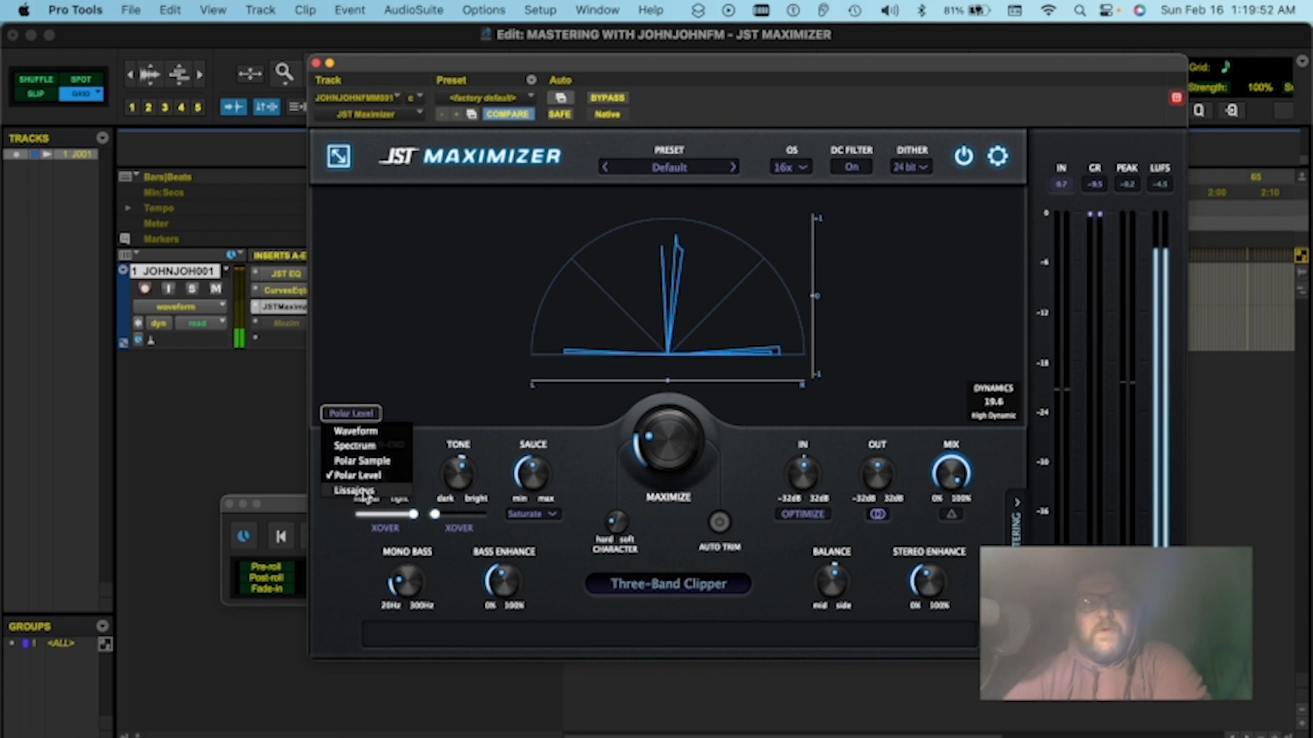
left_click(362, 491)
key("space")
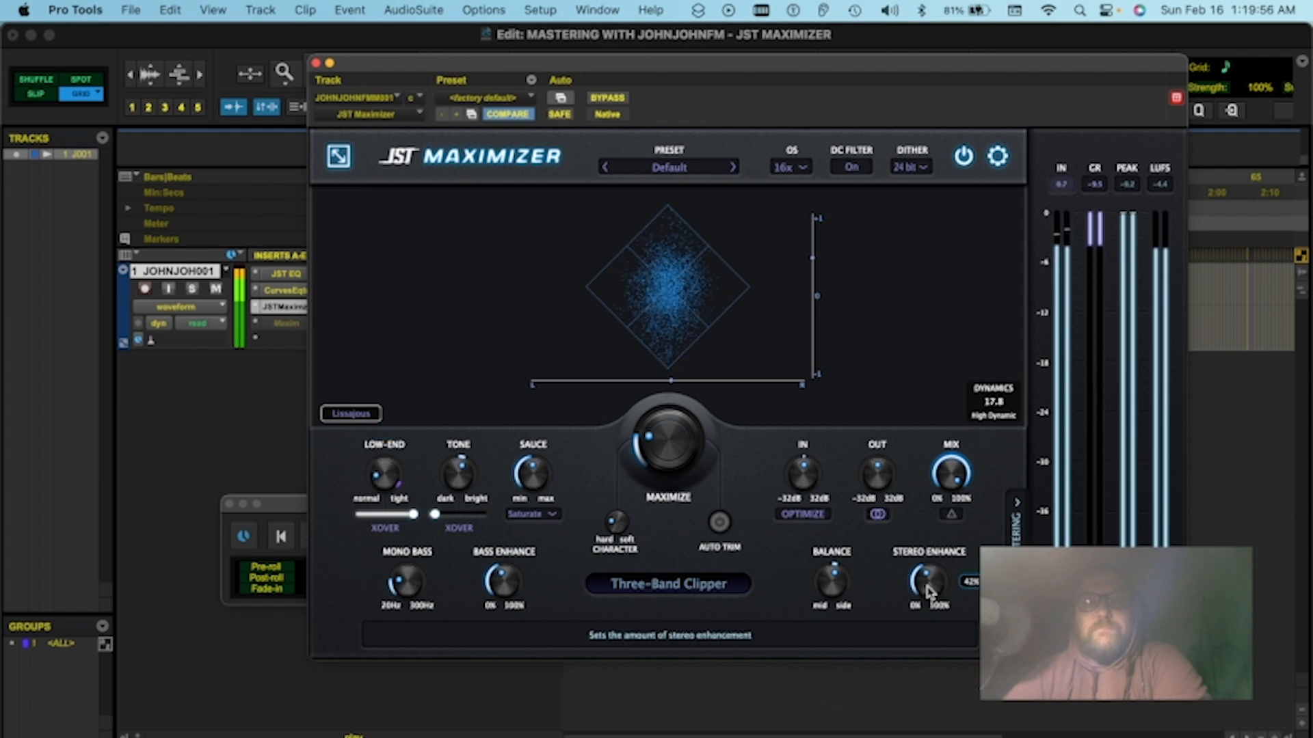
- Audition Stereo Enhance at its minimum, at 100% and at about 23% in the Lissajous display, and stop playback
left_click_drag(927, 581, 911, 643)
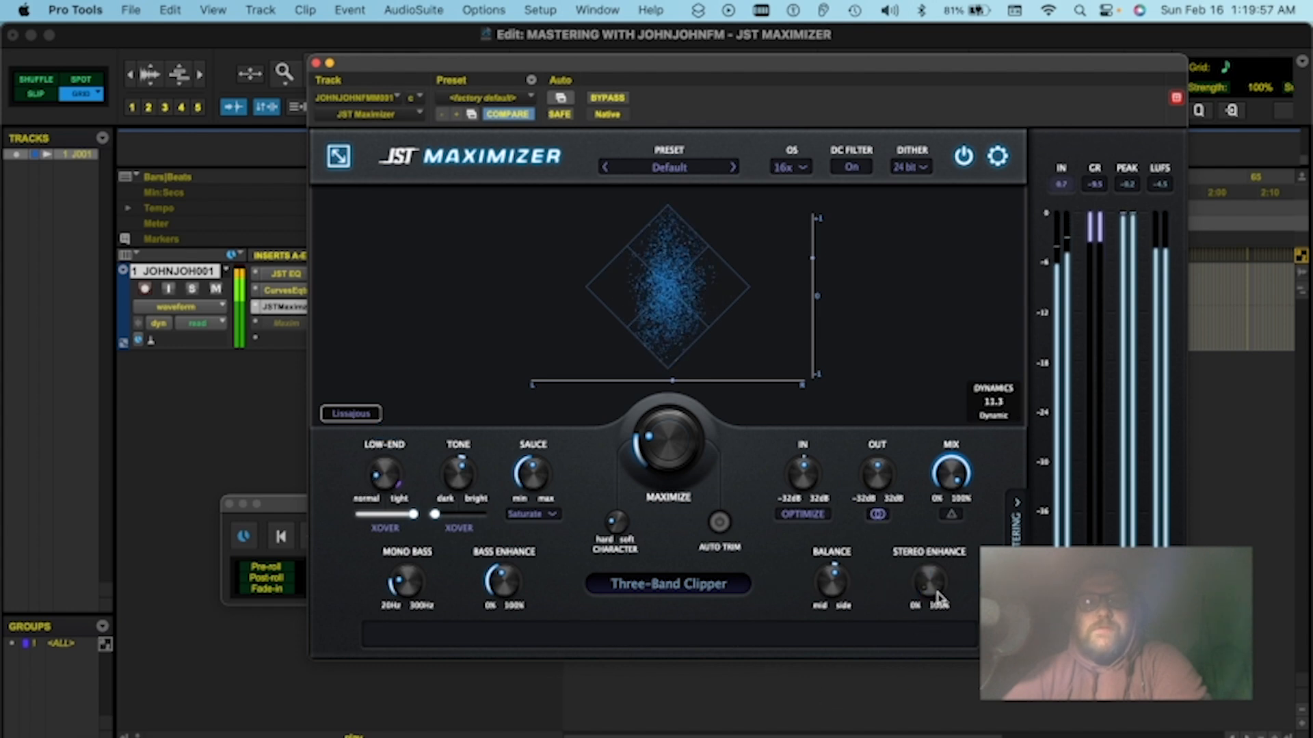
mouse_move(935, 588)
left_click_drag(933, 503, 954, 397)
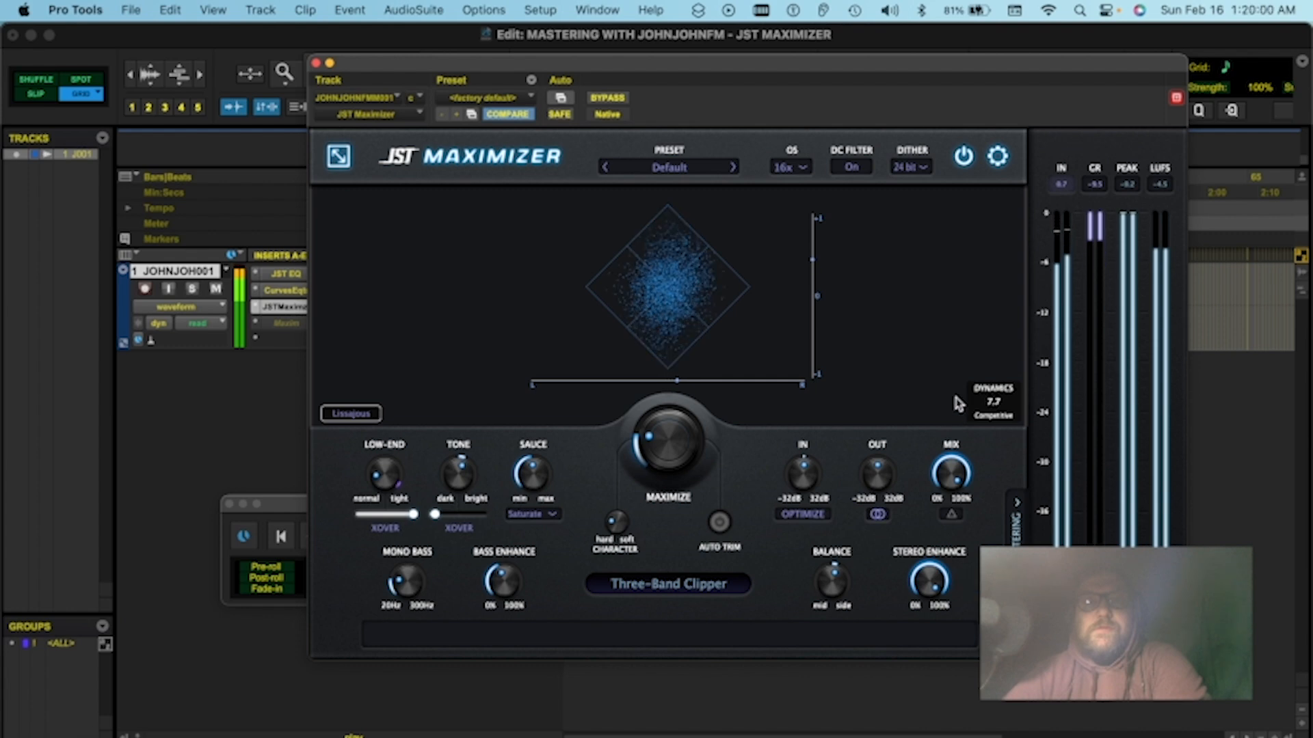
mouse_move(930, 592)
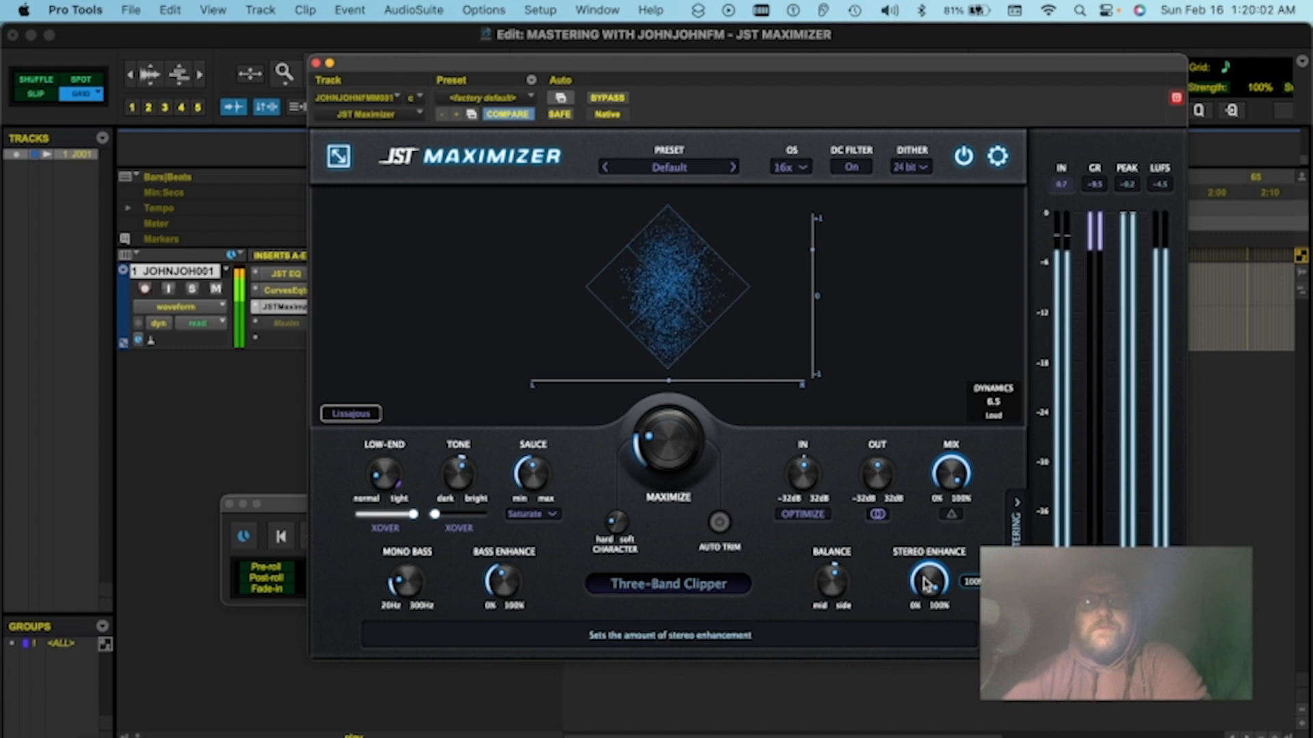
left_click_drag(926, 584, 913, 628)
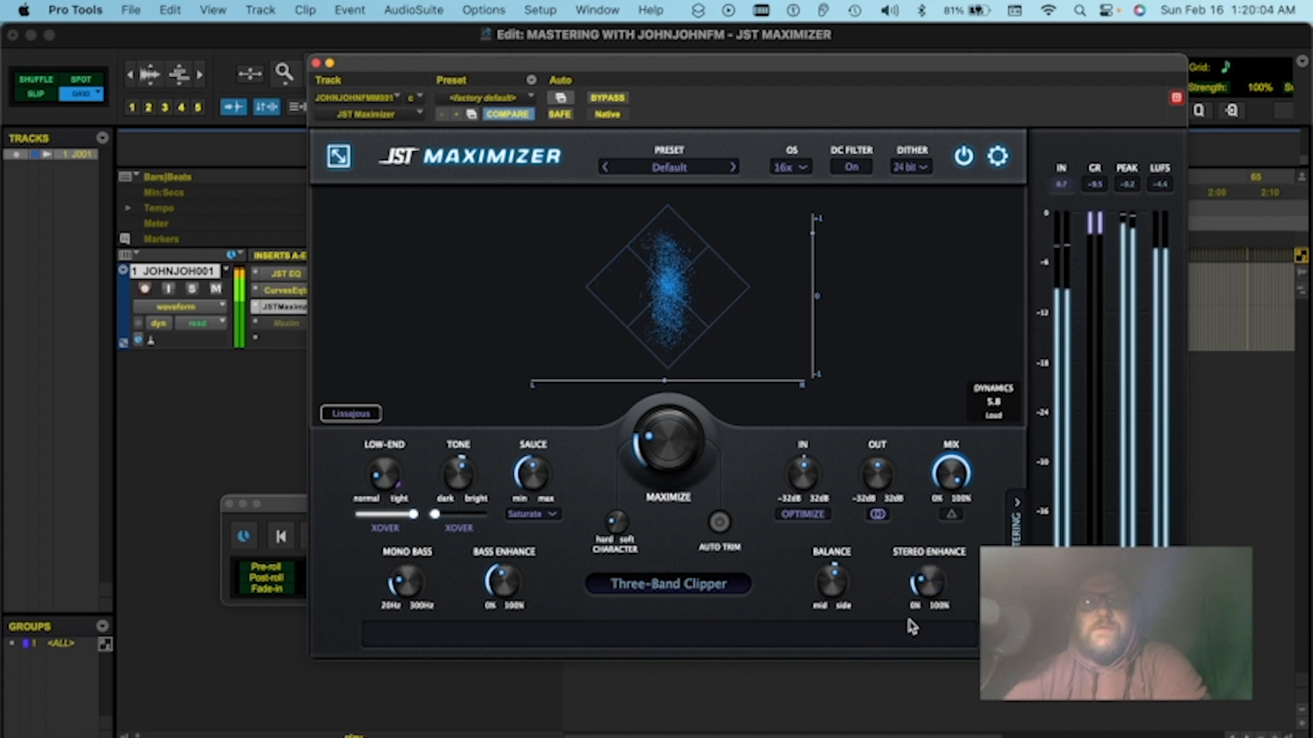
key("space")
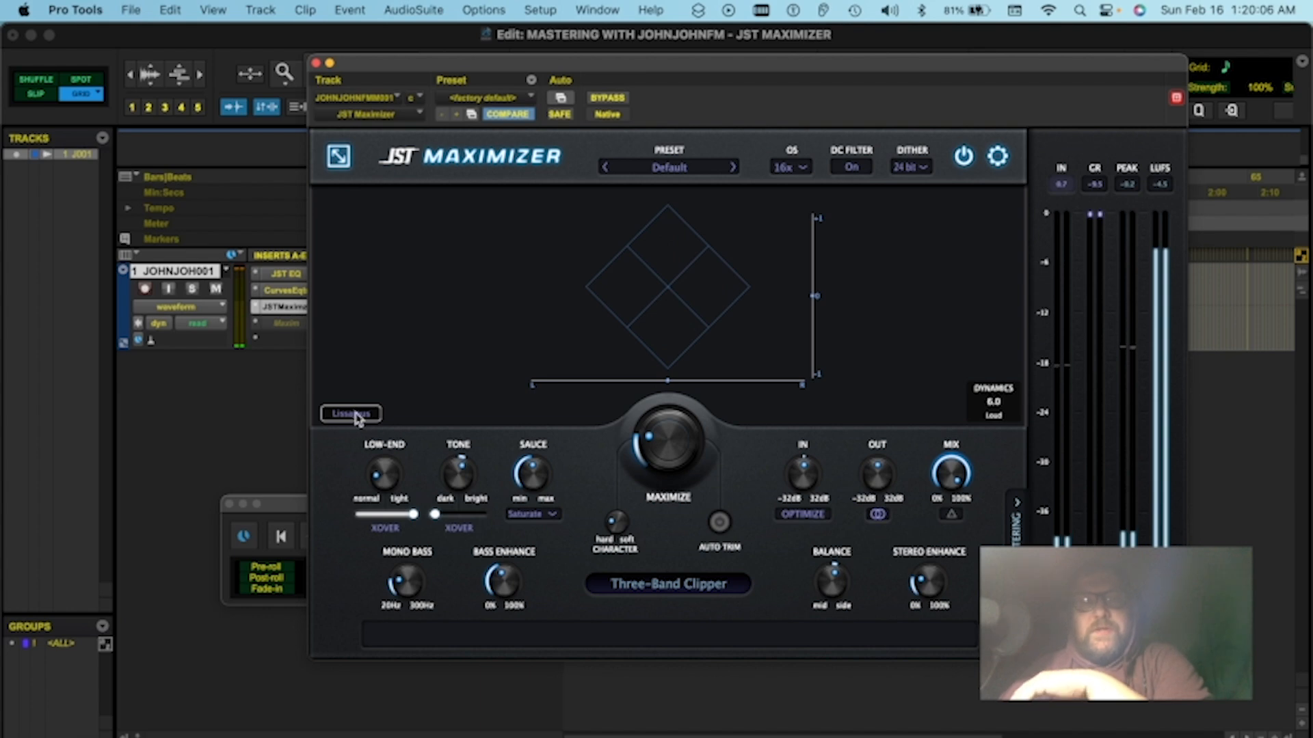
- Shift Balance slightly toward mid and raise Stereo Enhance while auditioning the track in the Polar Sample display
left_click(347, 413)
left_click(359, 459)
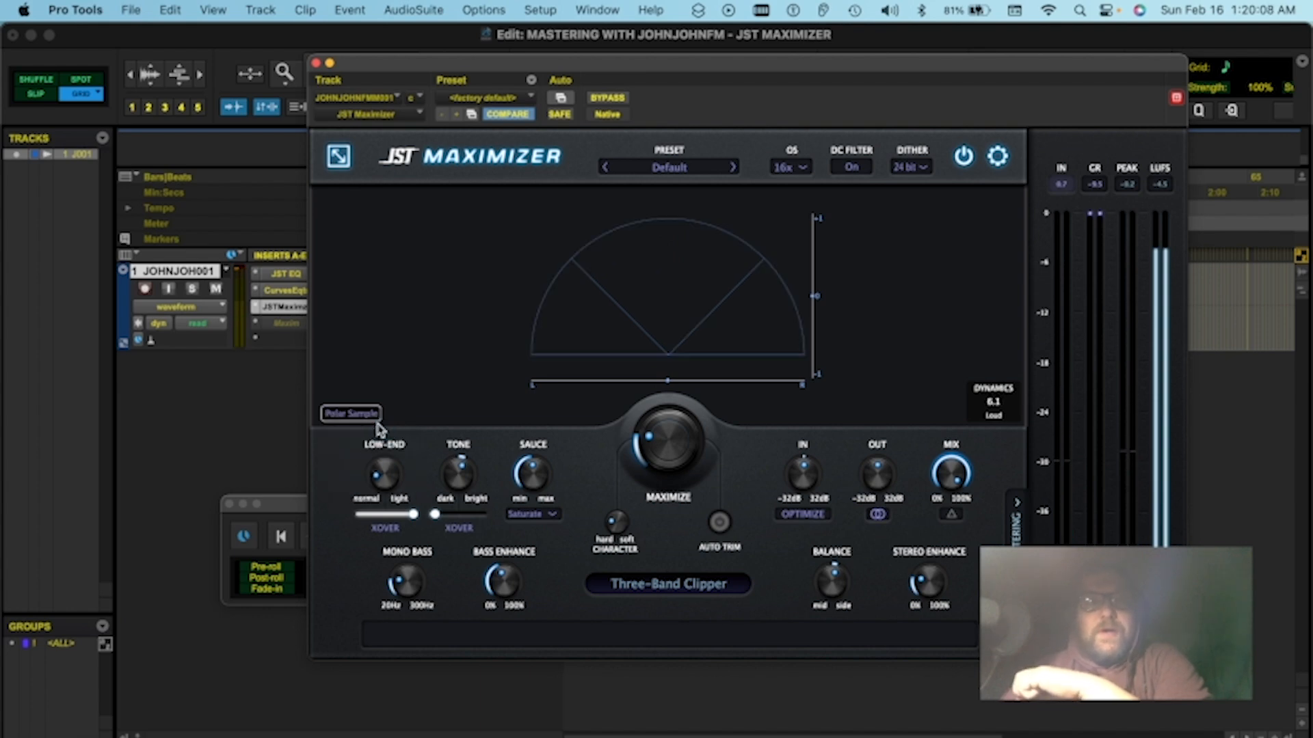
key("space")
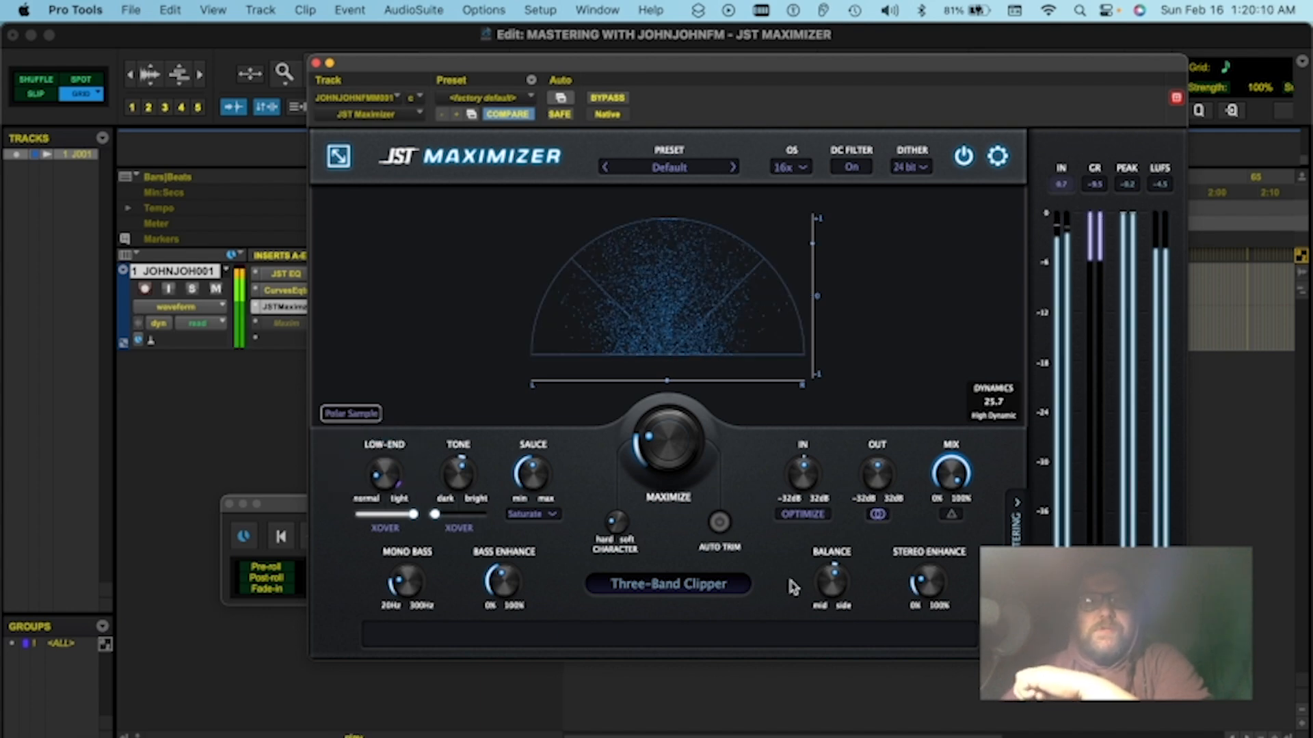
left_click(835, 589)
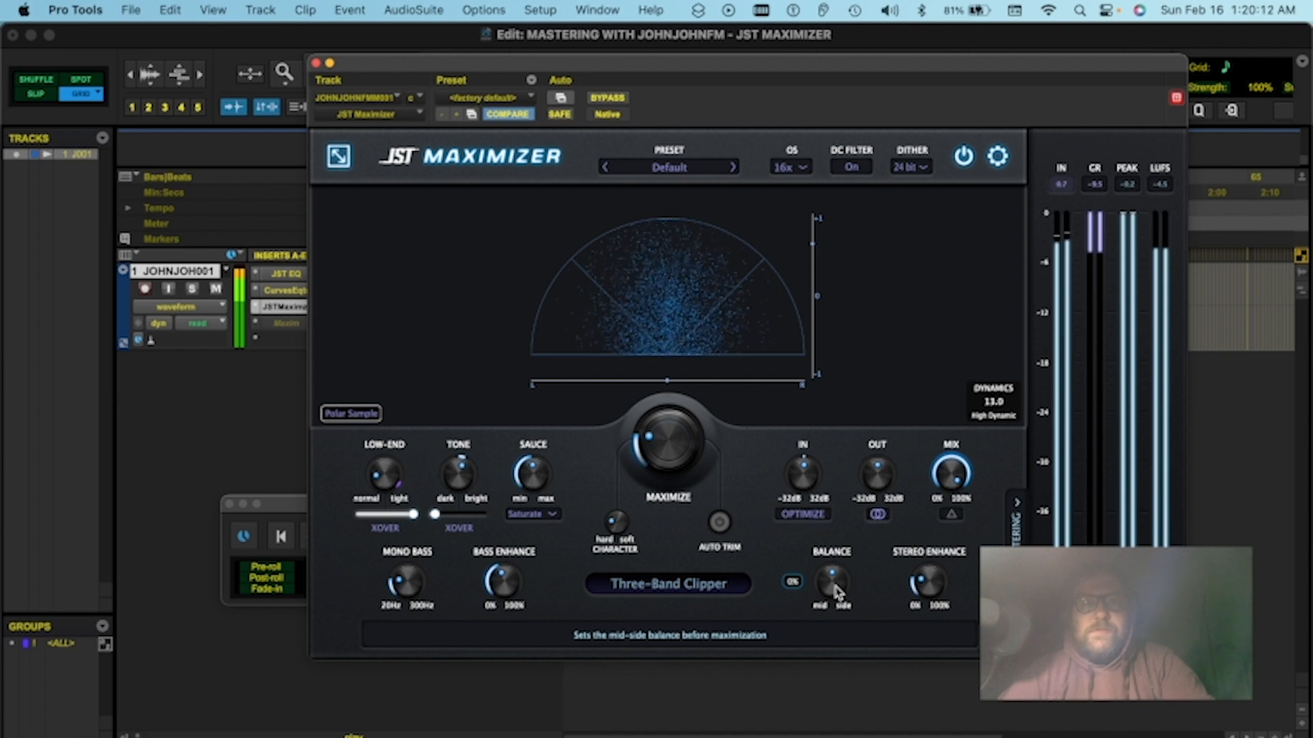
left_click_drag(836, 589, 825, 609)
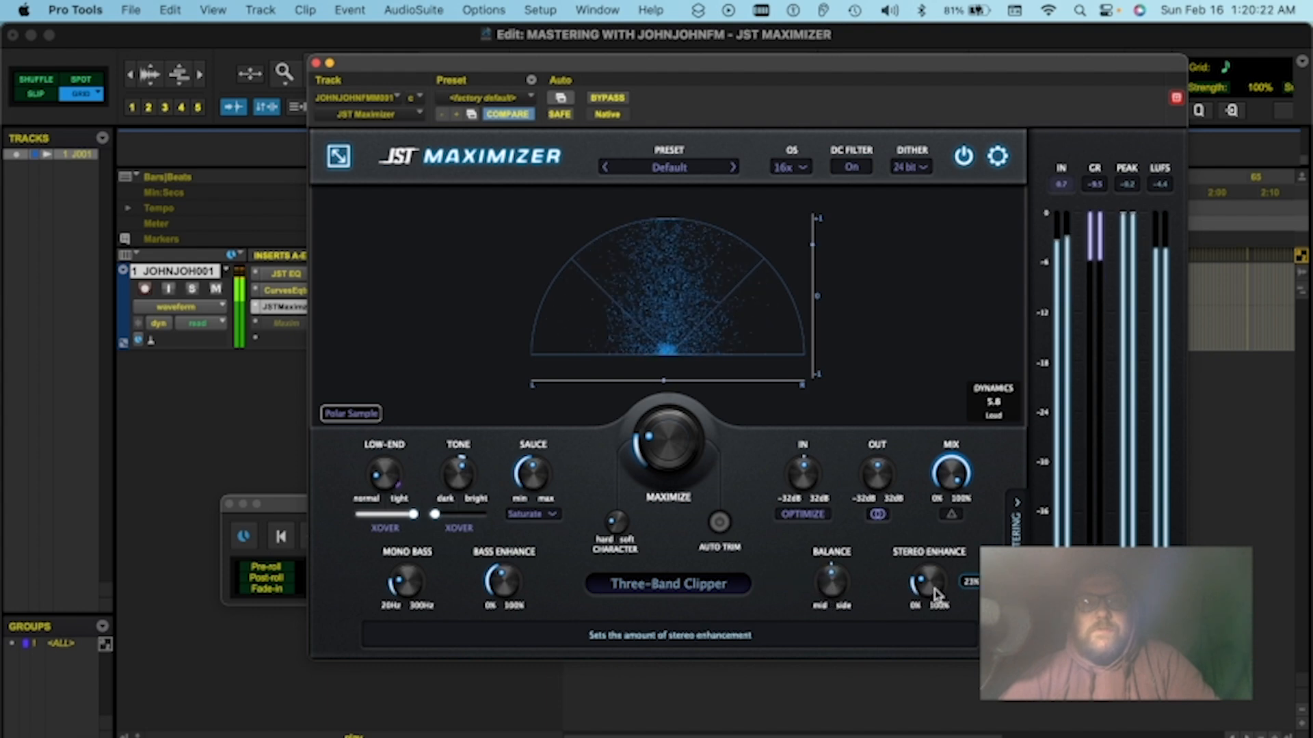
left_click_drag(935, 546, 922, 566)
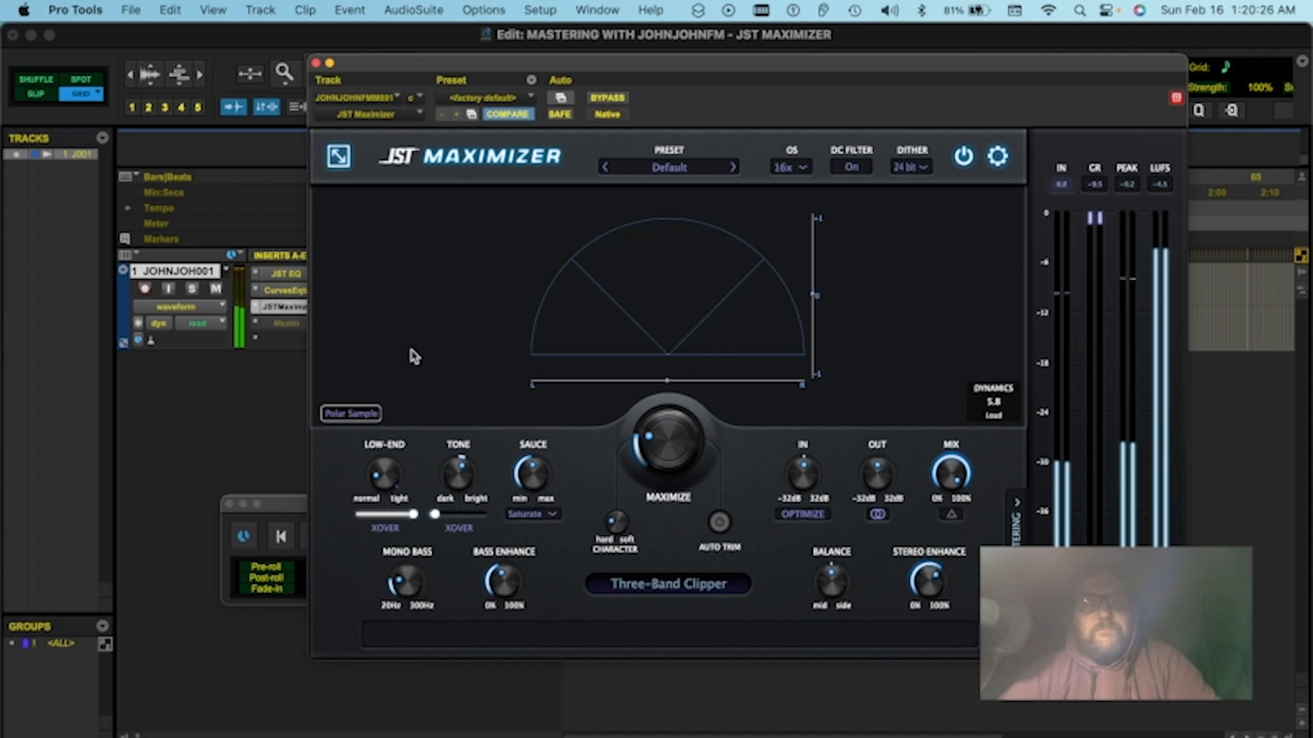
- Switch JST Maximizer's display to Spectrum and audition the low band's gain at about -6.9 dB during playback
left_click(368, 416)
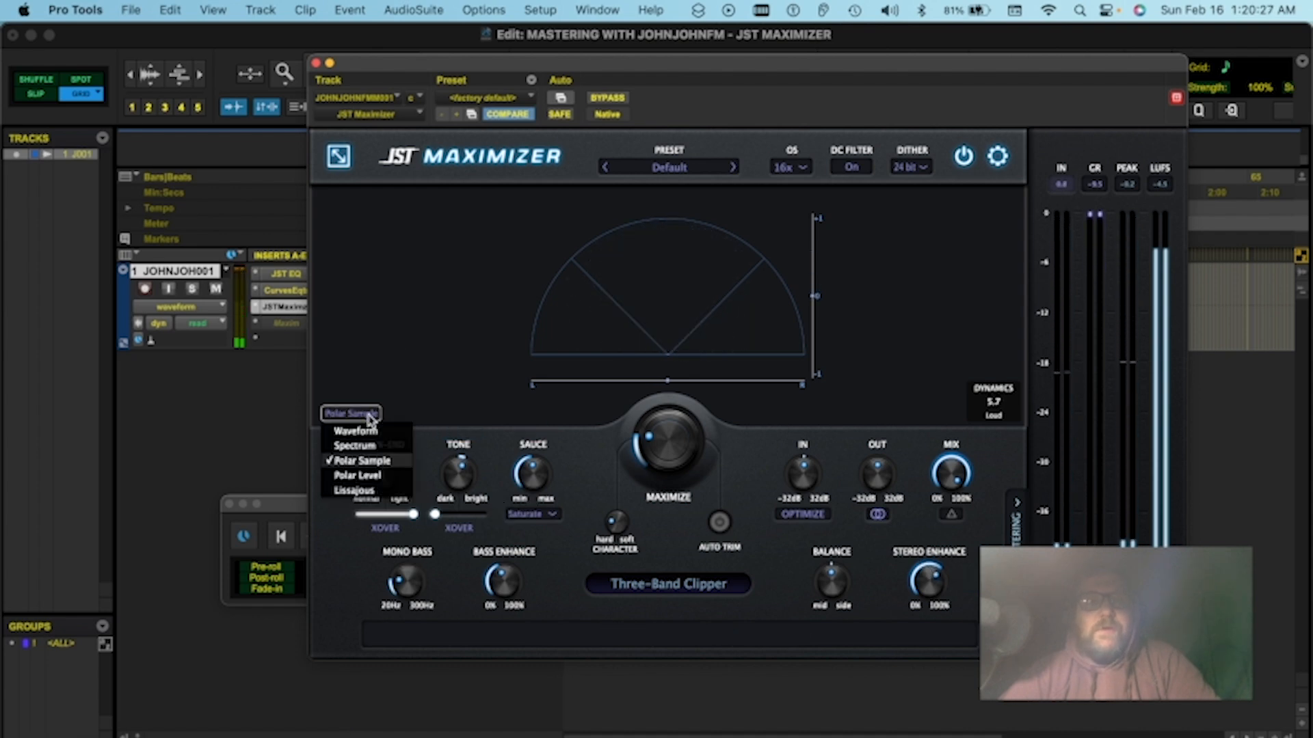
left_click(355, 445)
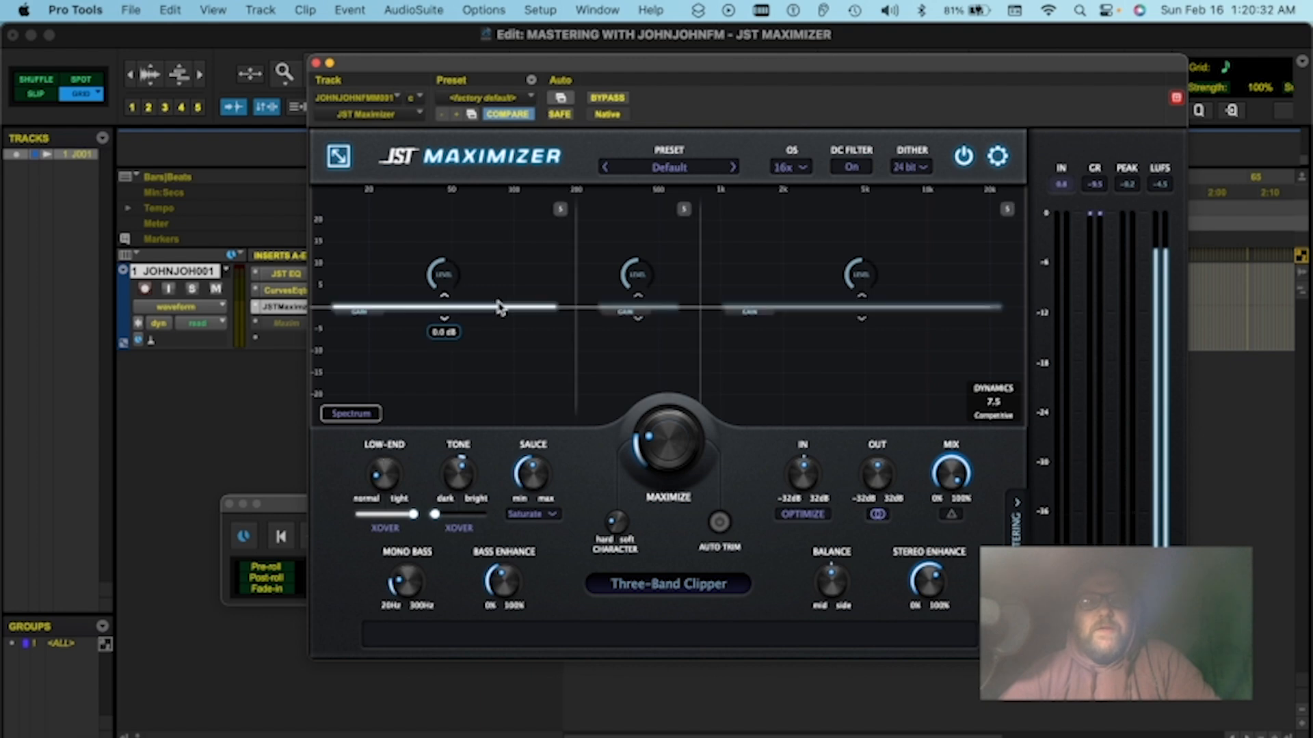
key("space")
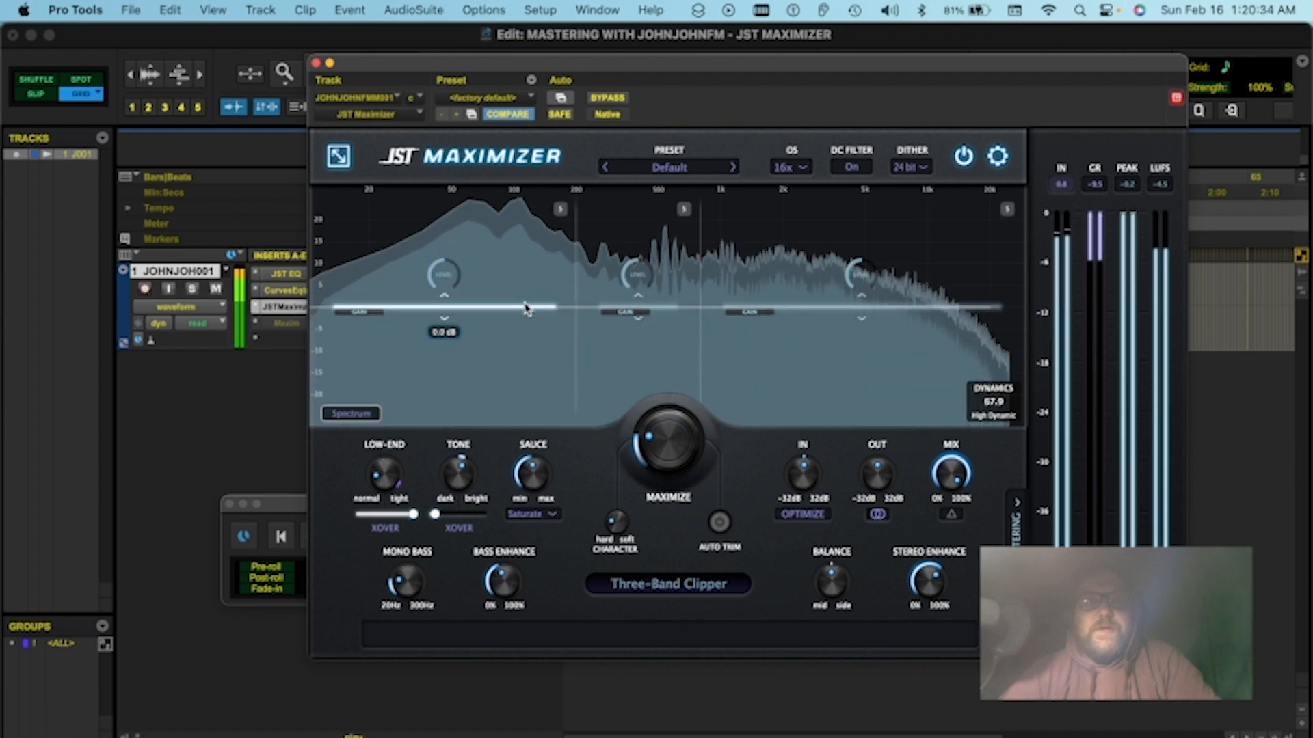
left_click_drag(526, 307, 529, 343)
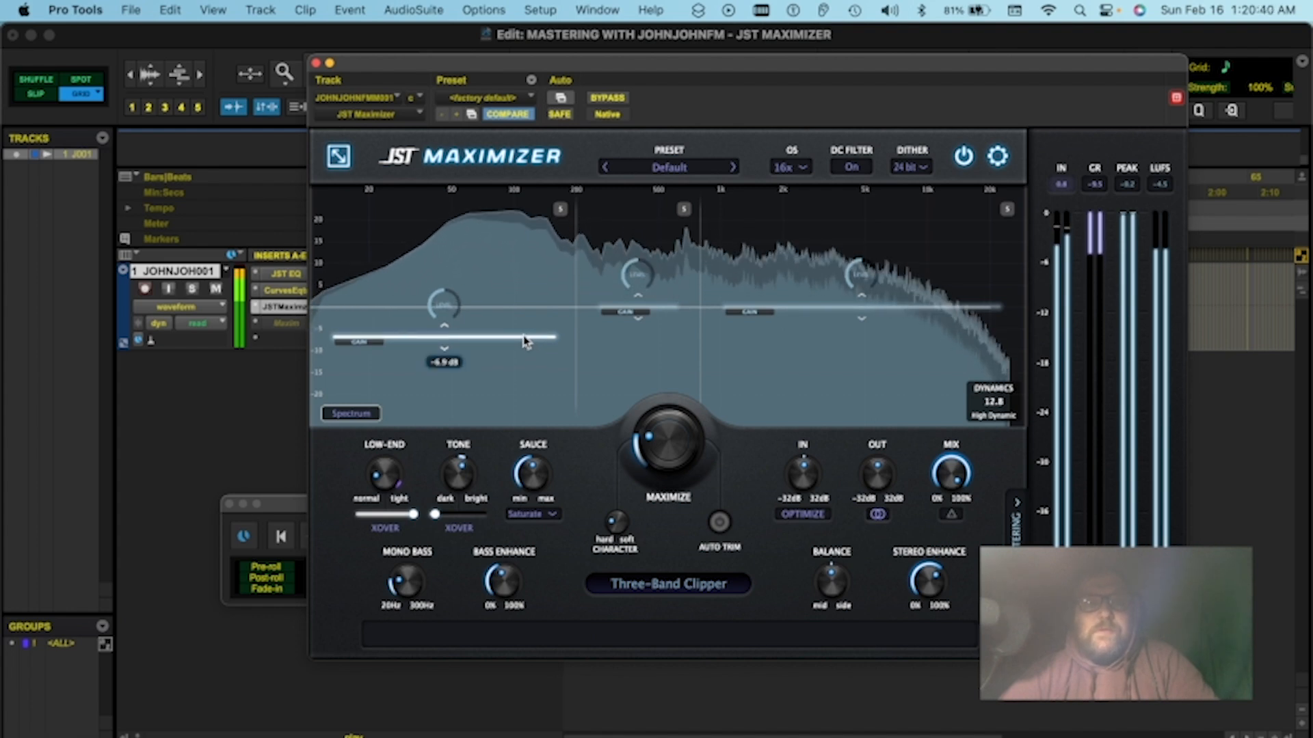
- Reset the low band's gain to 0 dB and slightly adjust the same band's level during playback
double_click(472, 342)
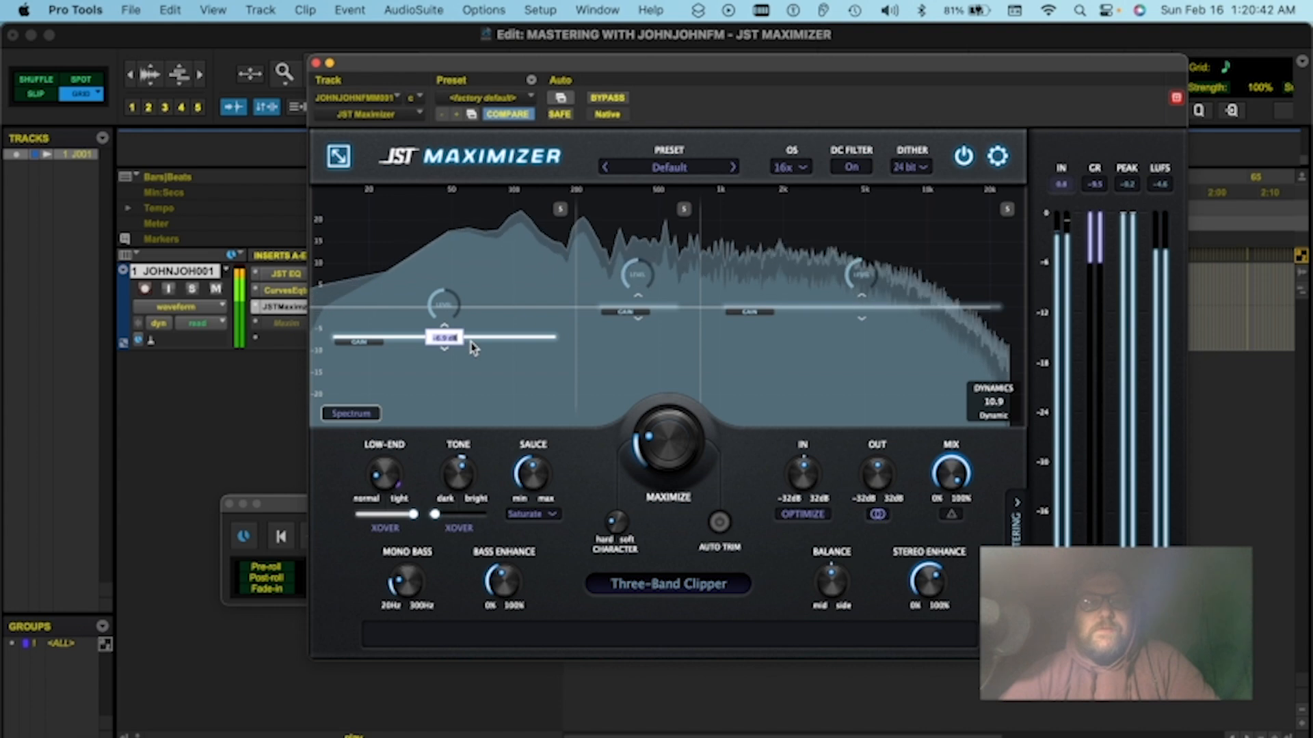
type("0")
key("Return")
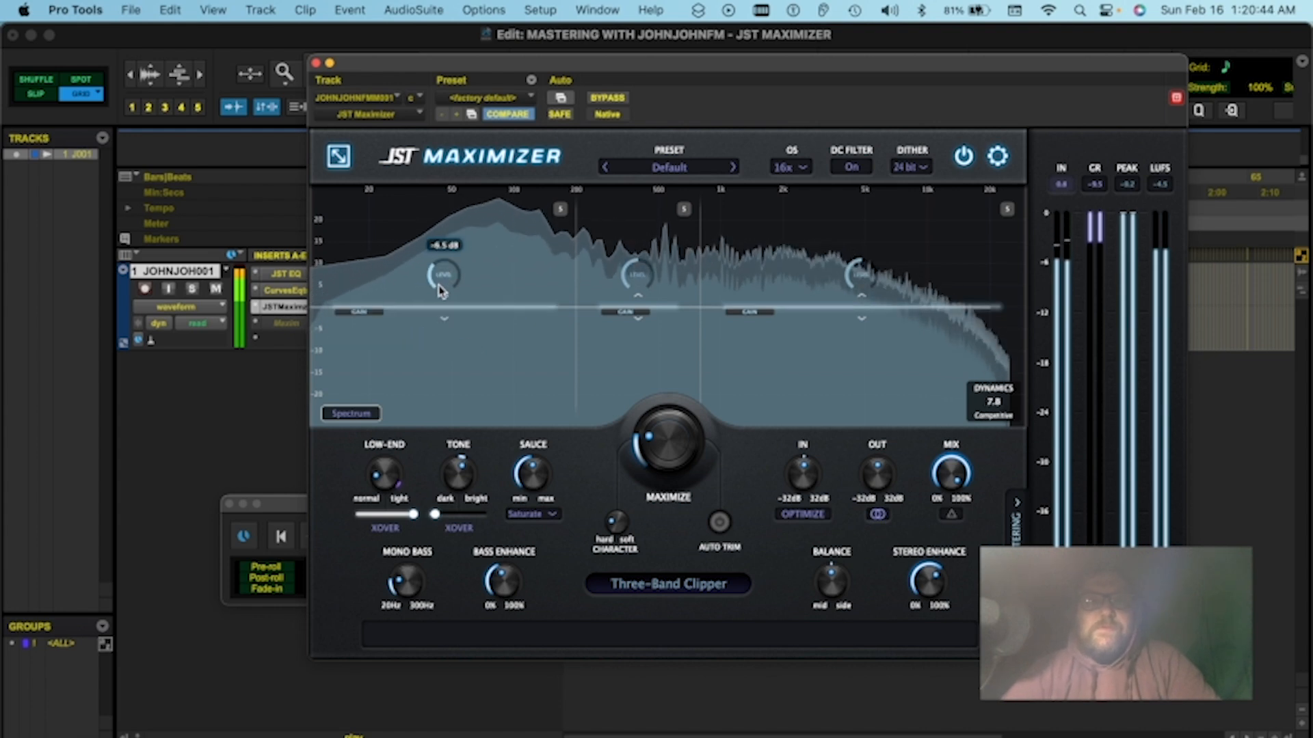
mouse_move(439, 290)
left_mouse_down()
mouse_move(446, 261)
mouse_move(439, 278)
left_mouse_up()
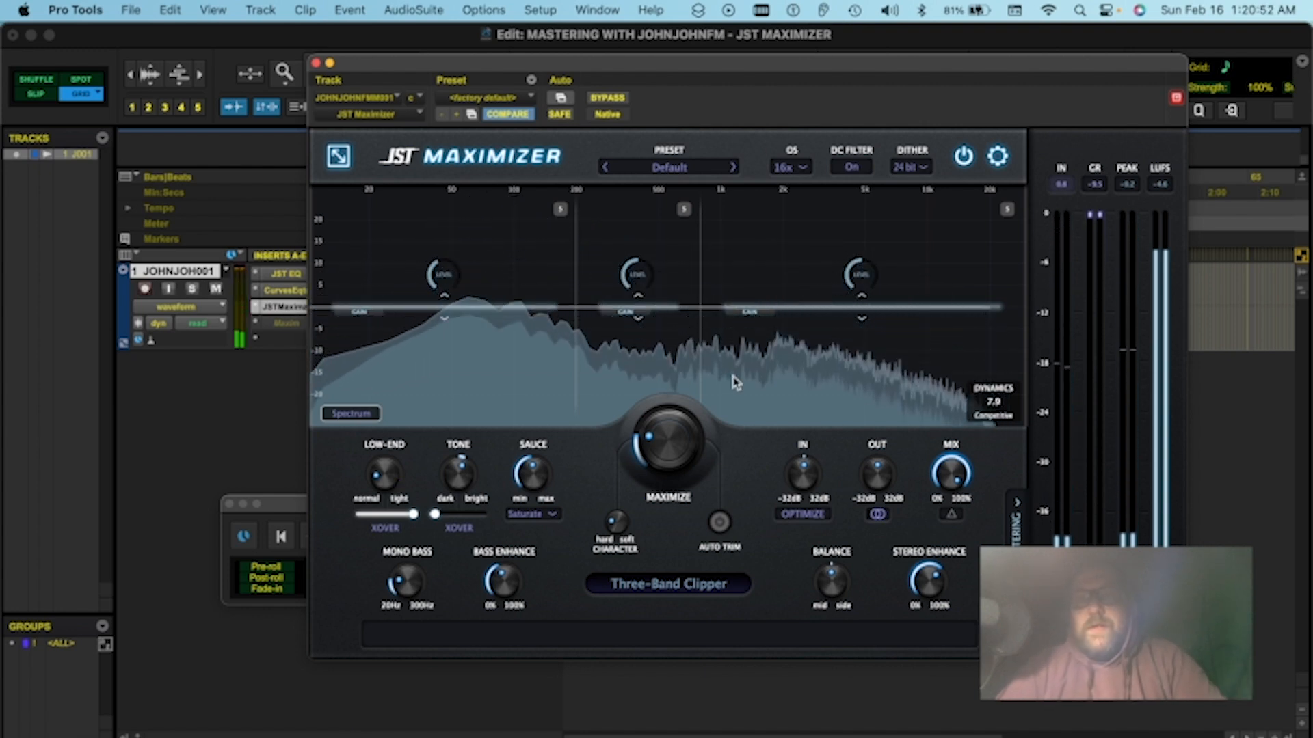
- Return JST Maximizer's display to Waveform and set the Maximize amount to 7.3 dB after fine-tuning it during playback
left_click(351, 413)
left_click(358, 431)
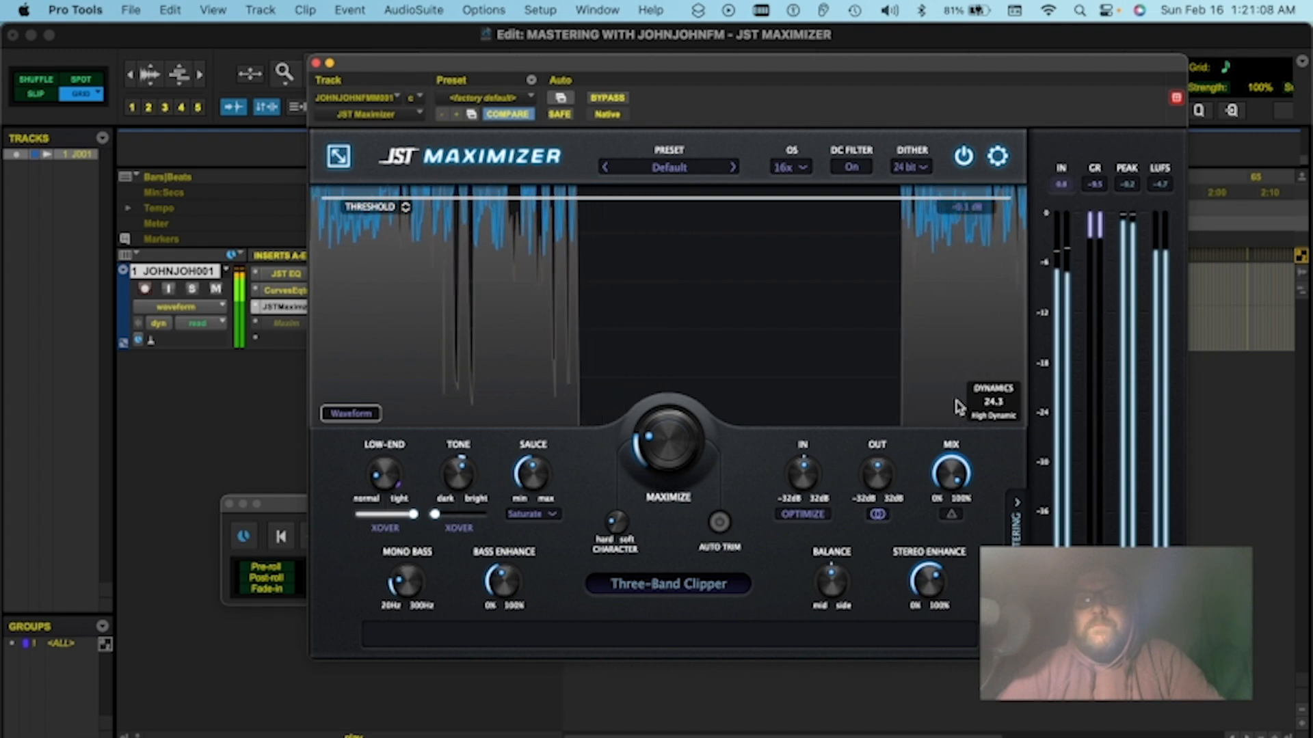
mouse_move(653, 443)
left_click_drag(653, 438, 655, 439)
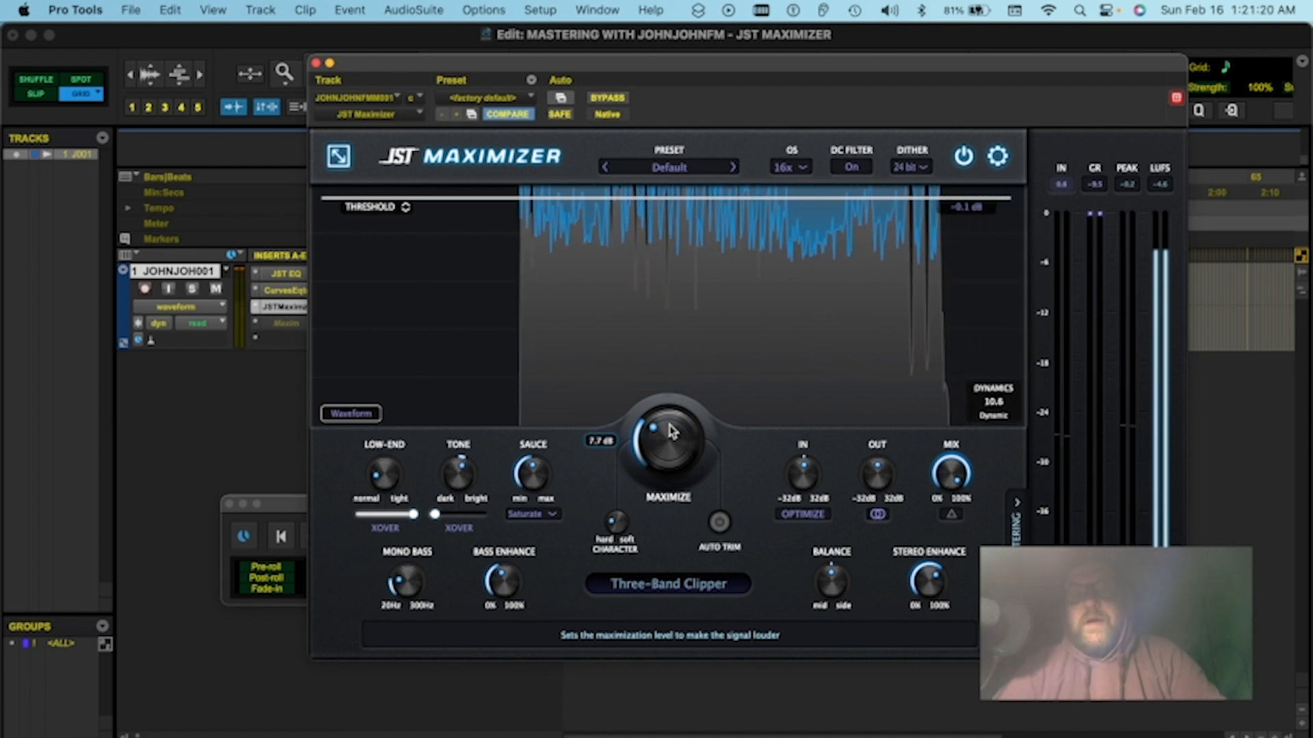
double_click(671, 432)
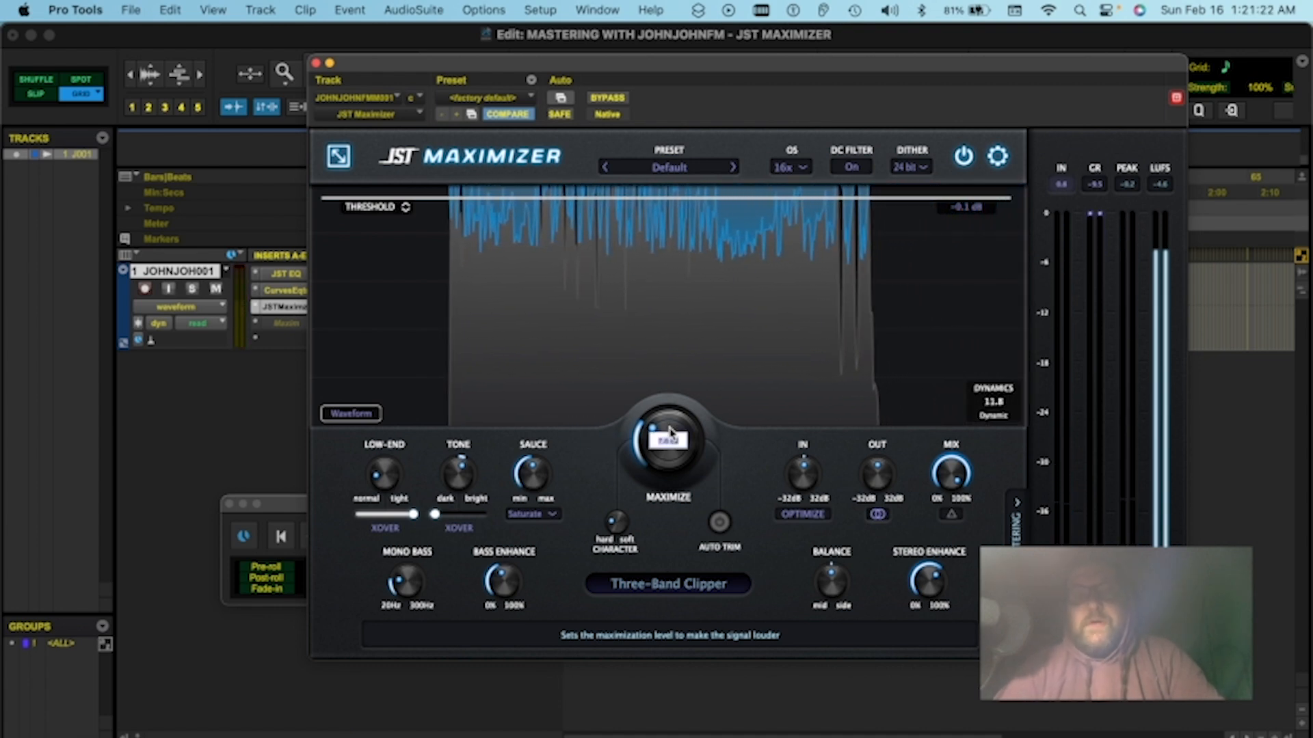
type("7.3")
key("Return")
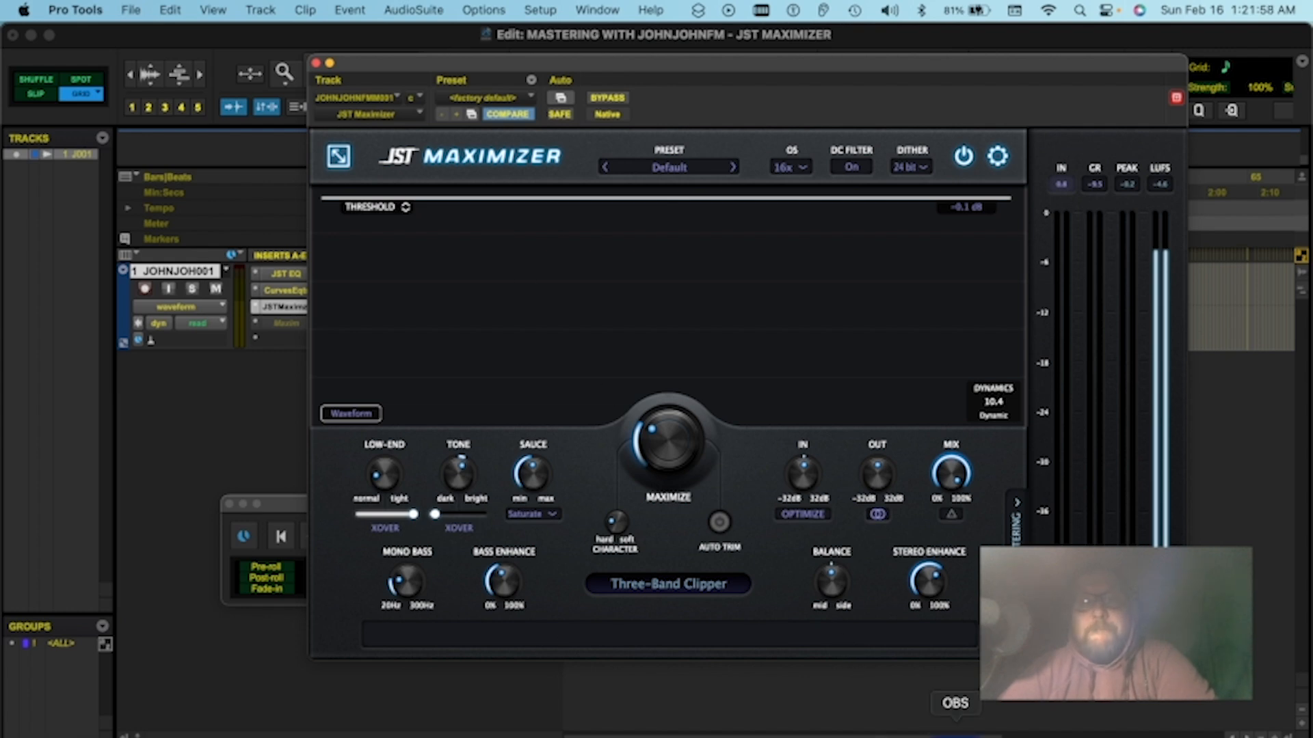
left_click(952, 735)
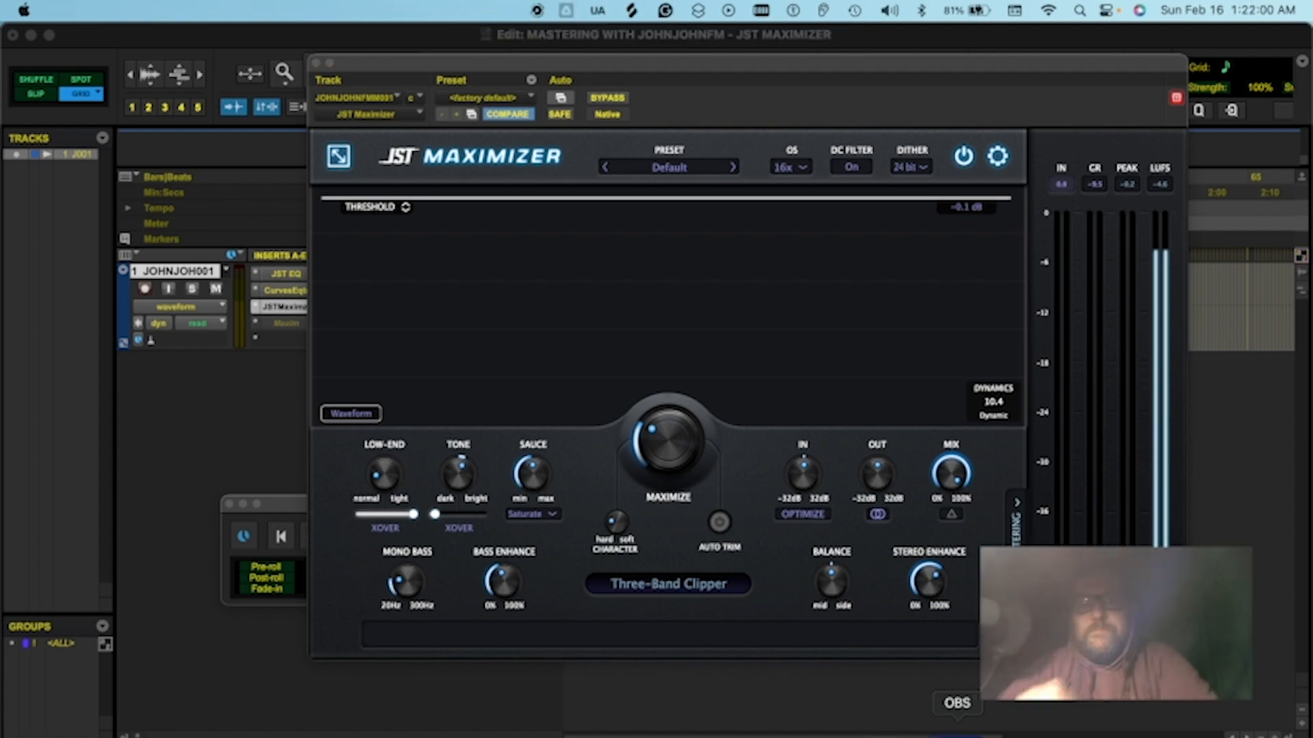